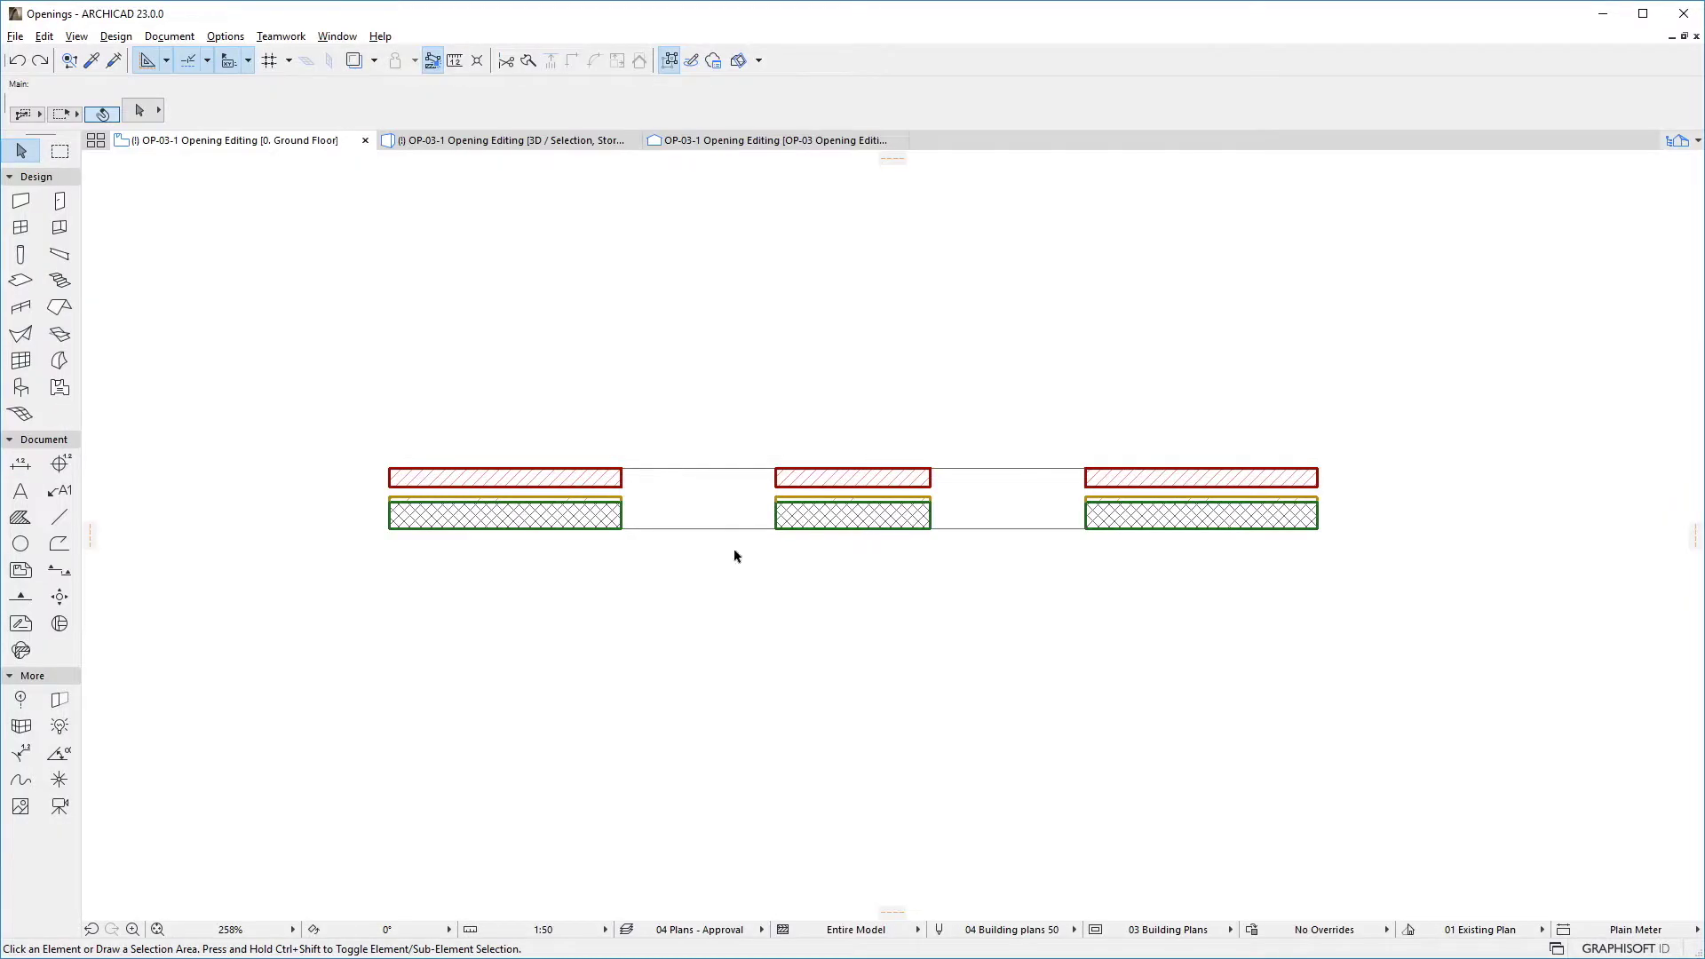
- Start resizing the opening between the first two walls, then cancel the resize
left_click(626, 531)
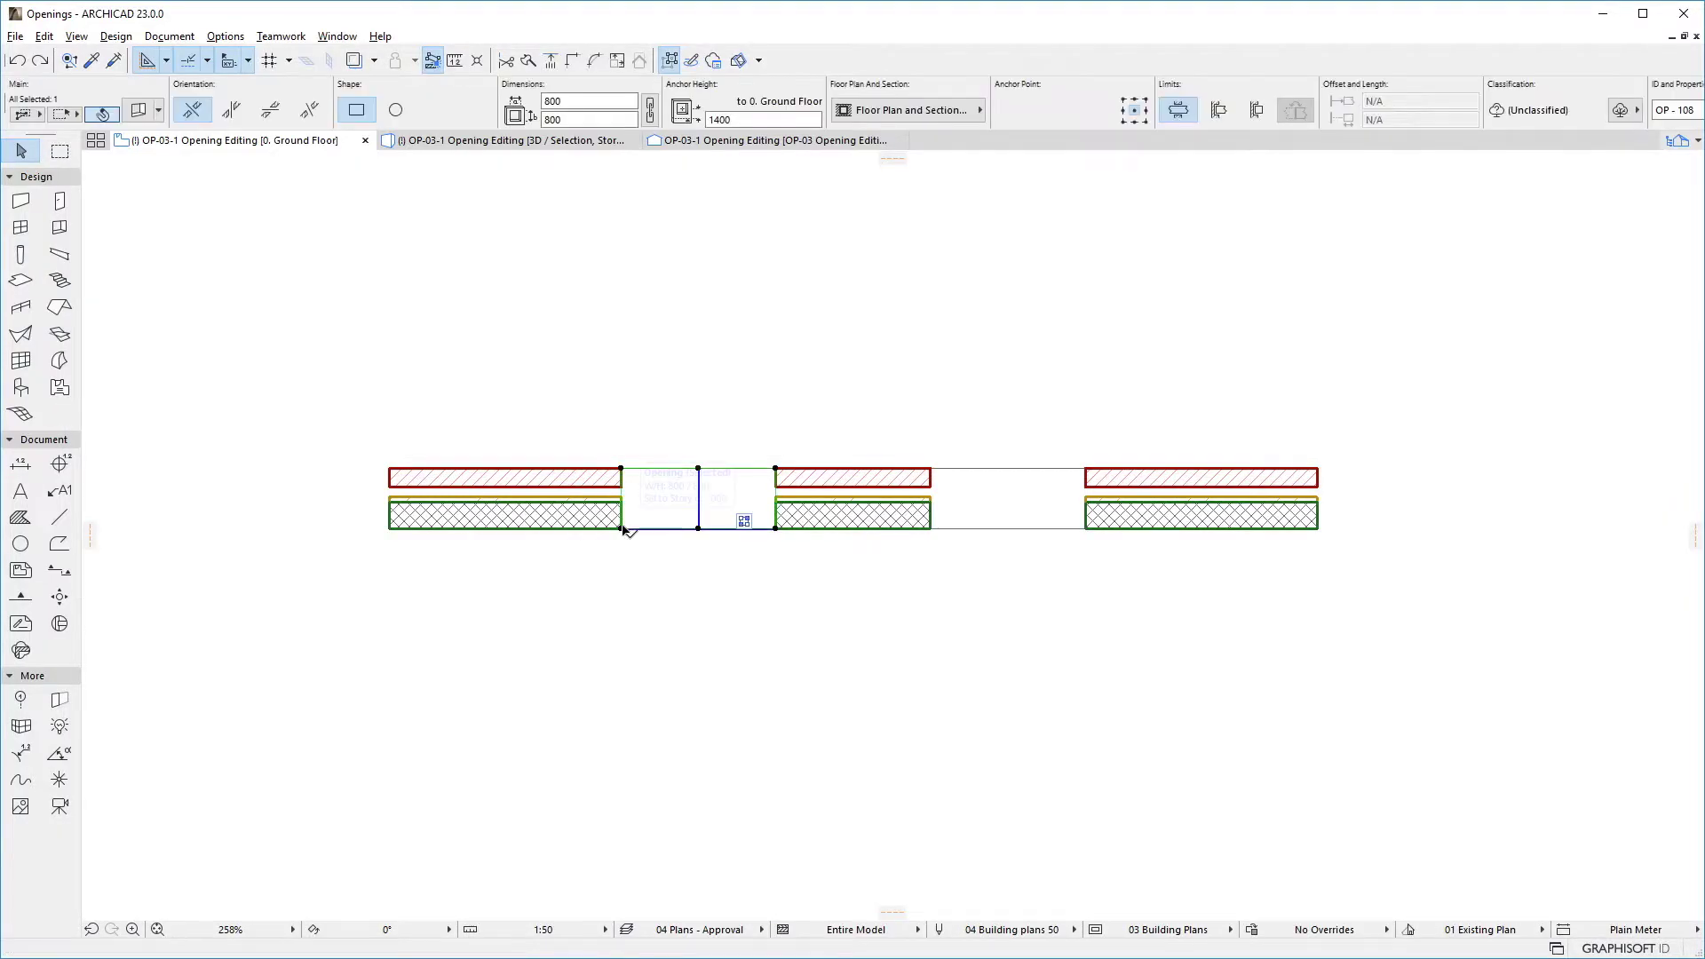
left_click(623, 467)
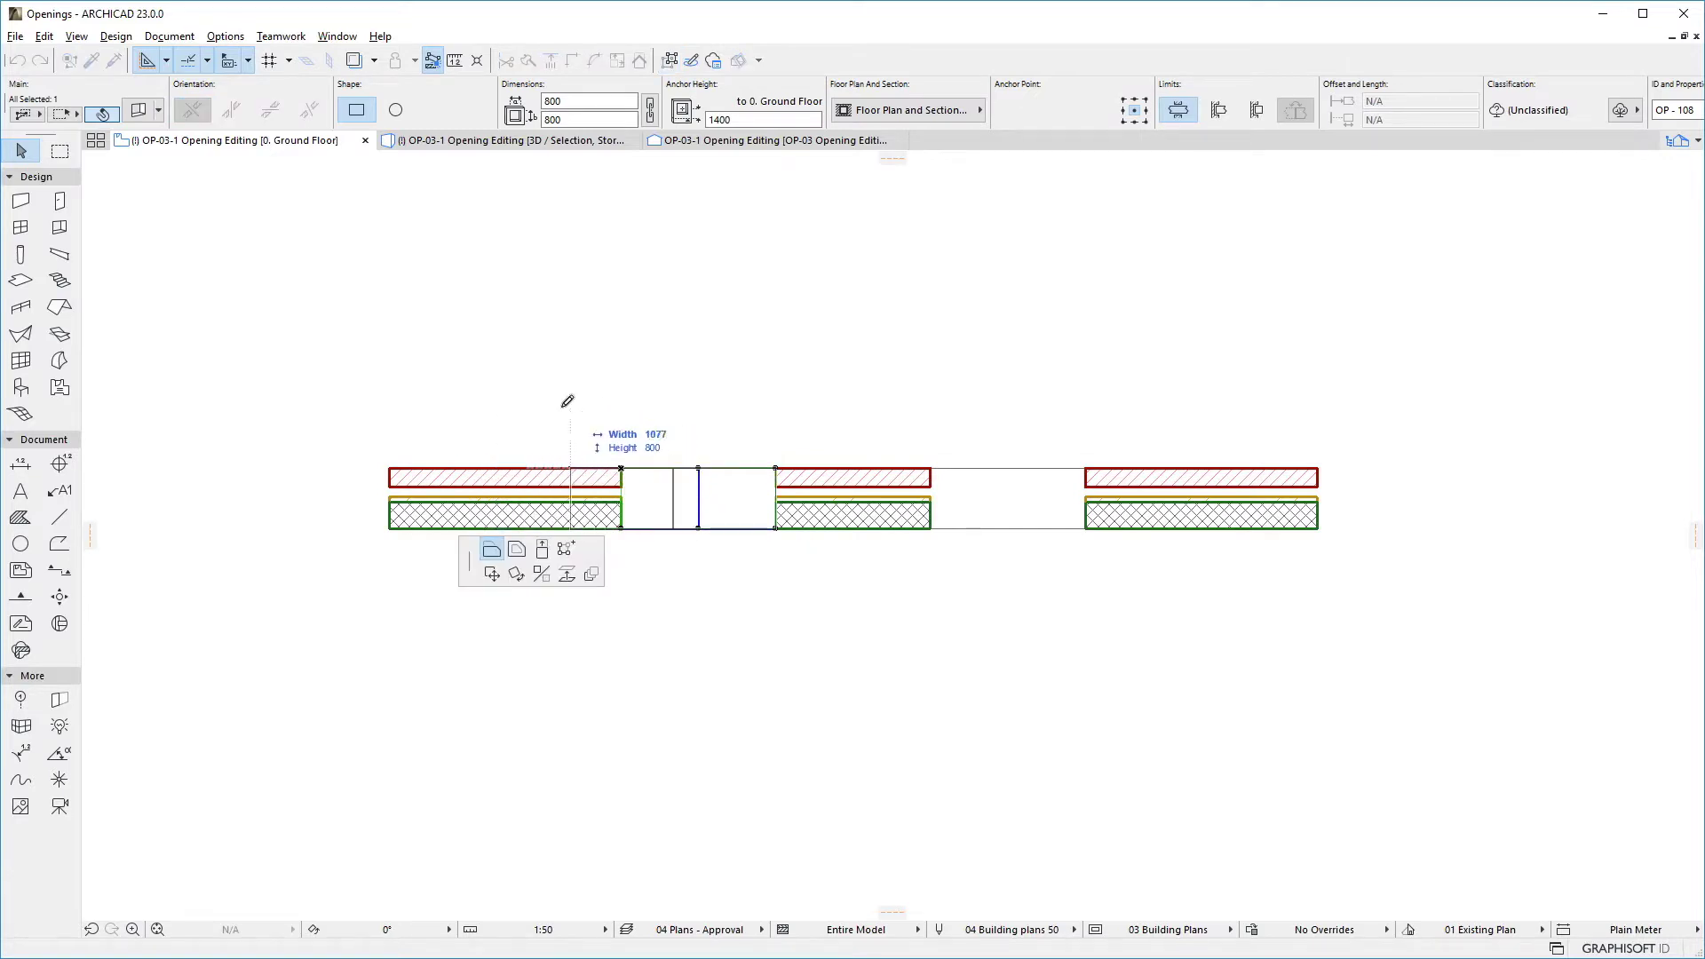
key("Escape")
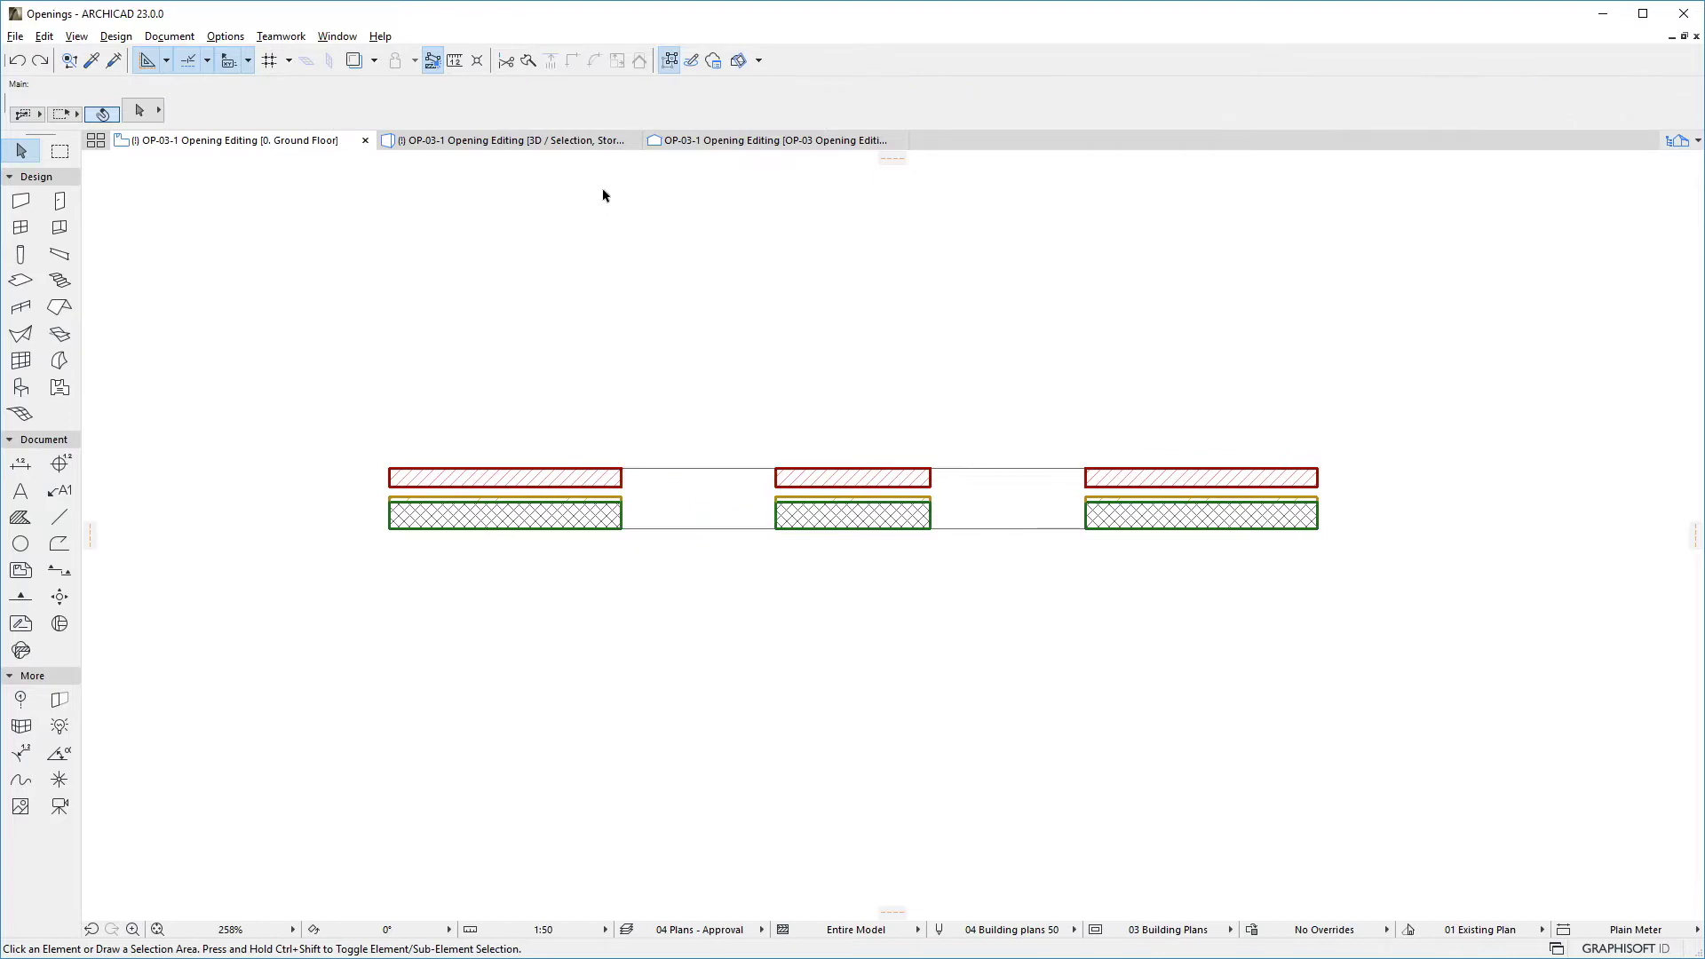
- In the 3D view, select the square opening and cancel the edit
left_click(590, 142)
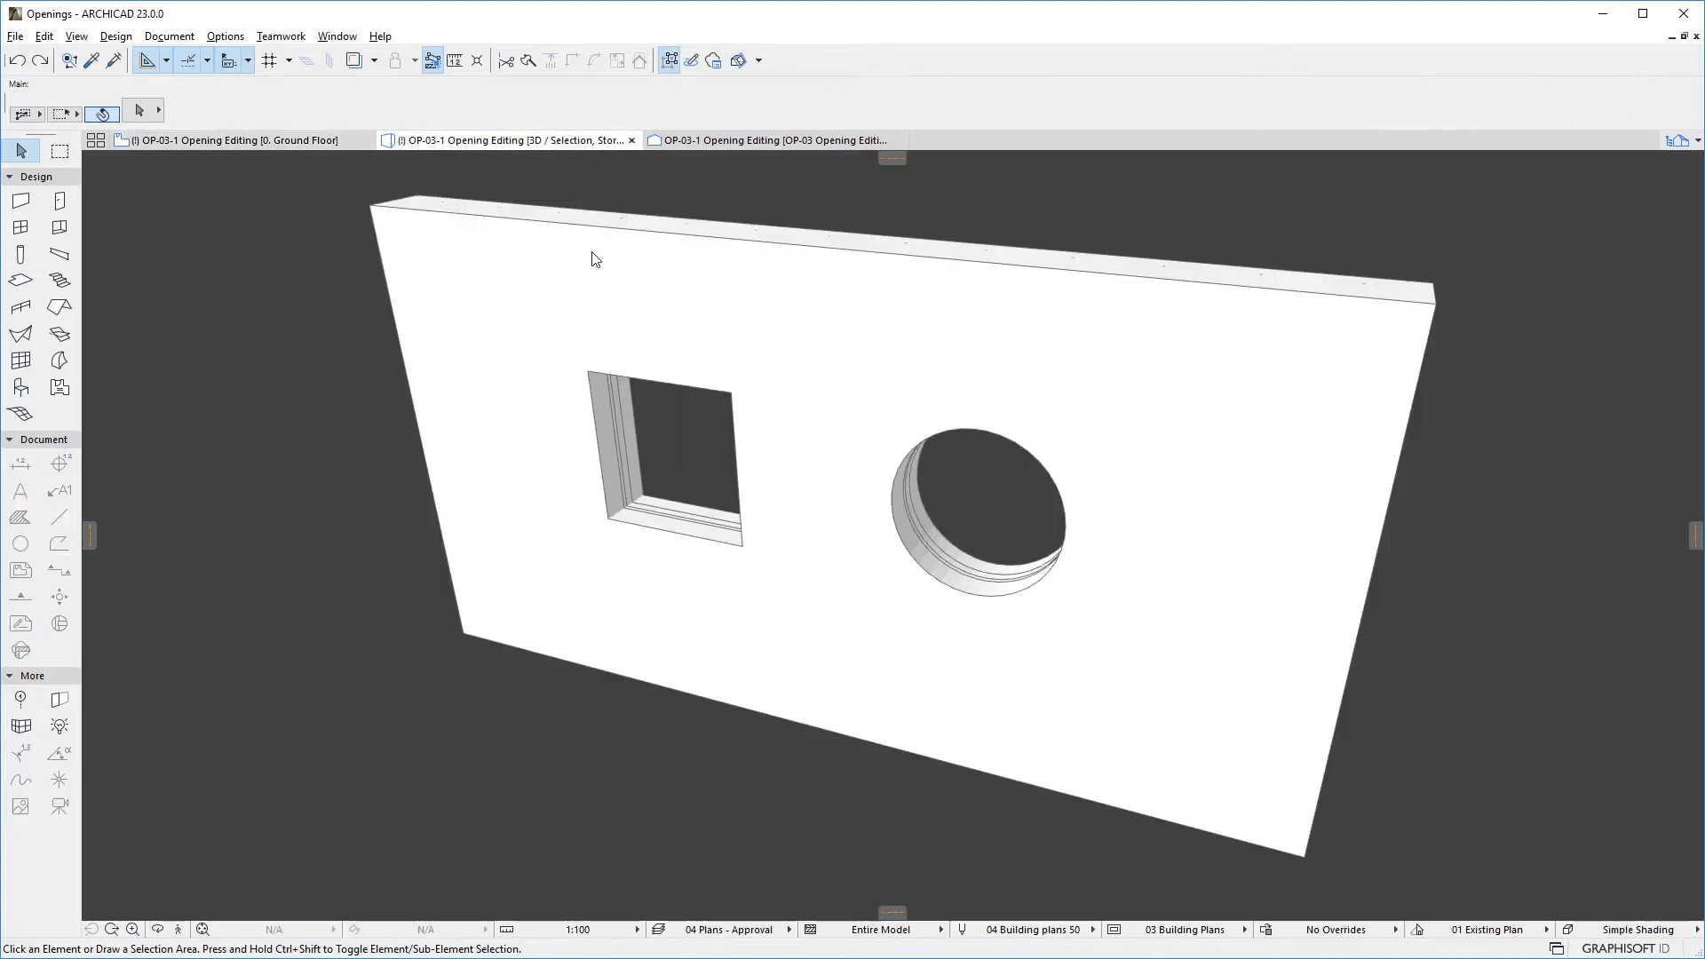
left_click(590, 375)
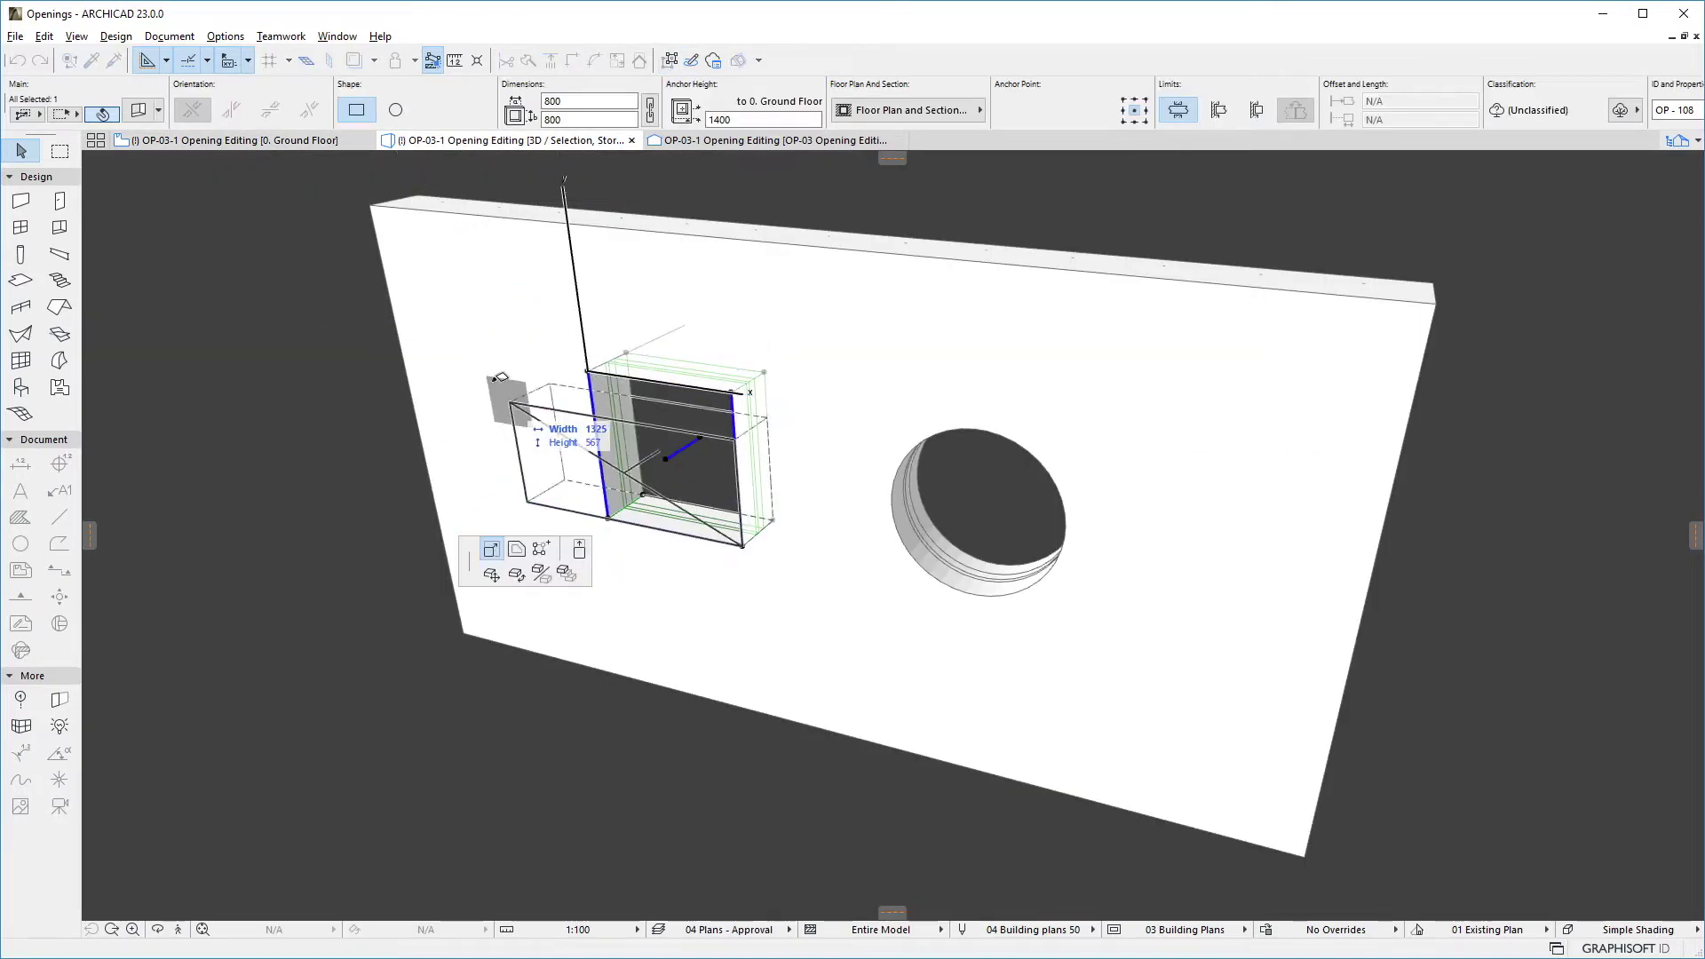
key("Escape")
- Try a corner stretch of the square opening in the OP-03 elevation, cancel it, and return to 3D
left_click(748, 142)
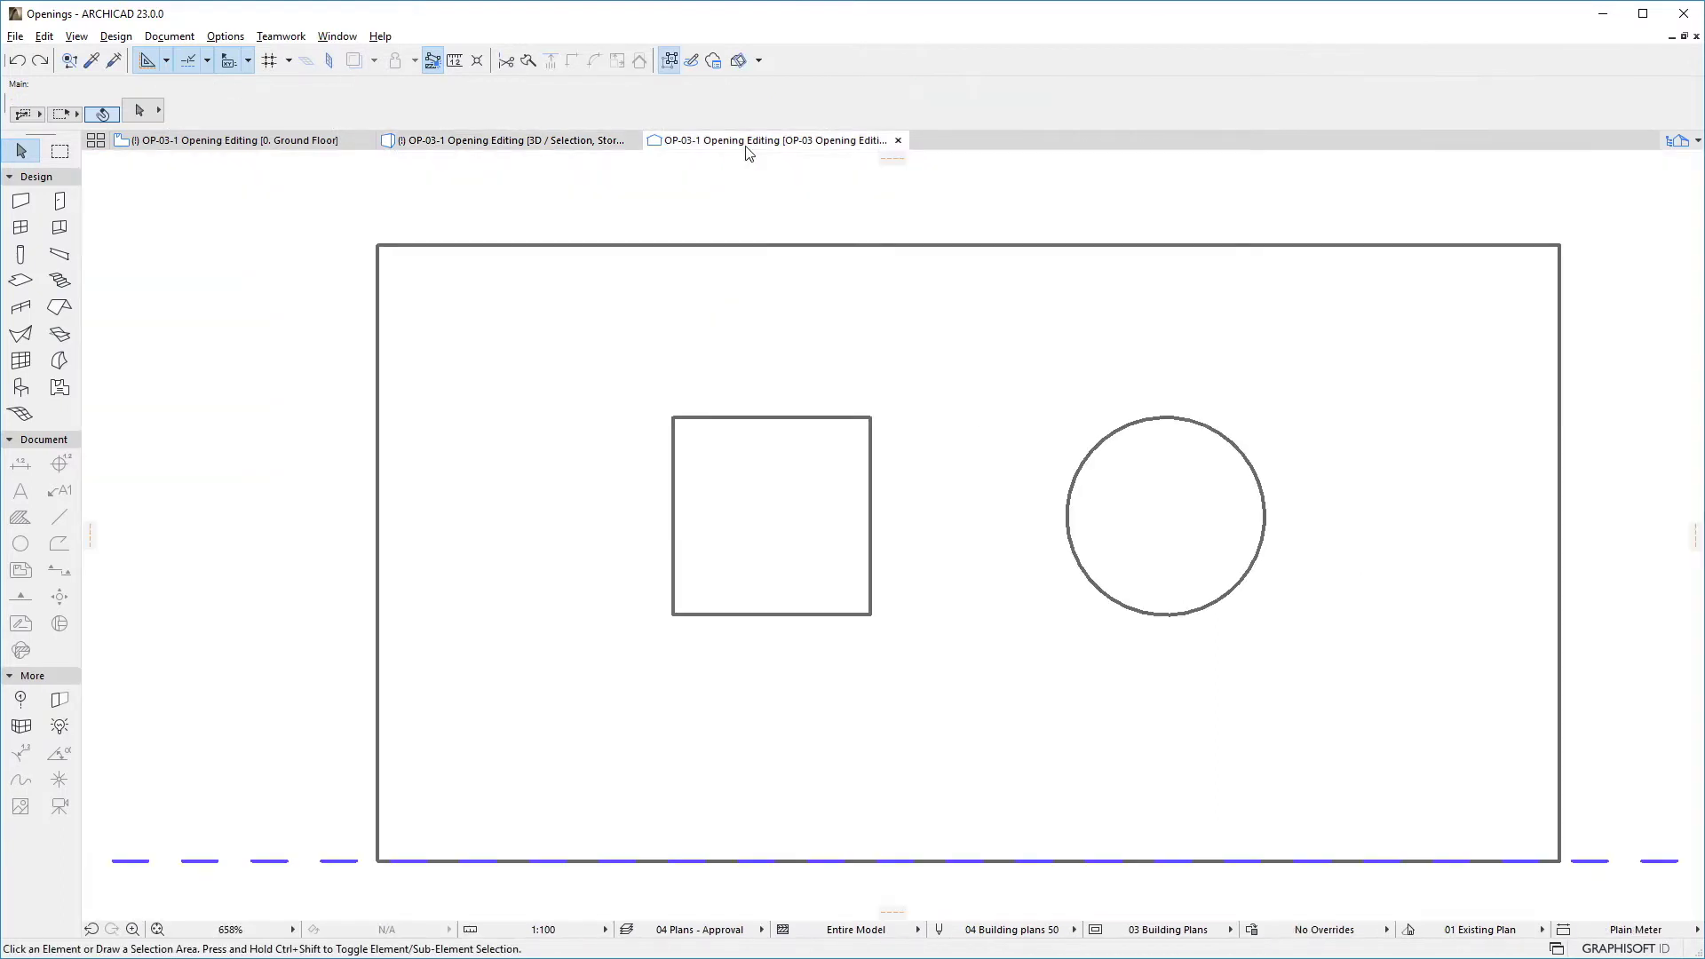
left_click(674, 420)
left_click(673, 417)
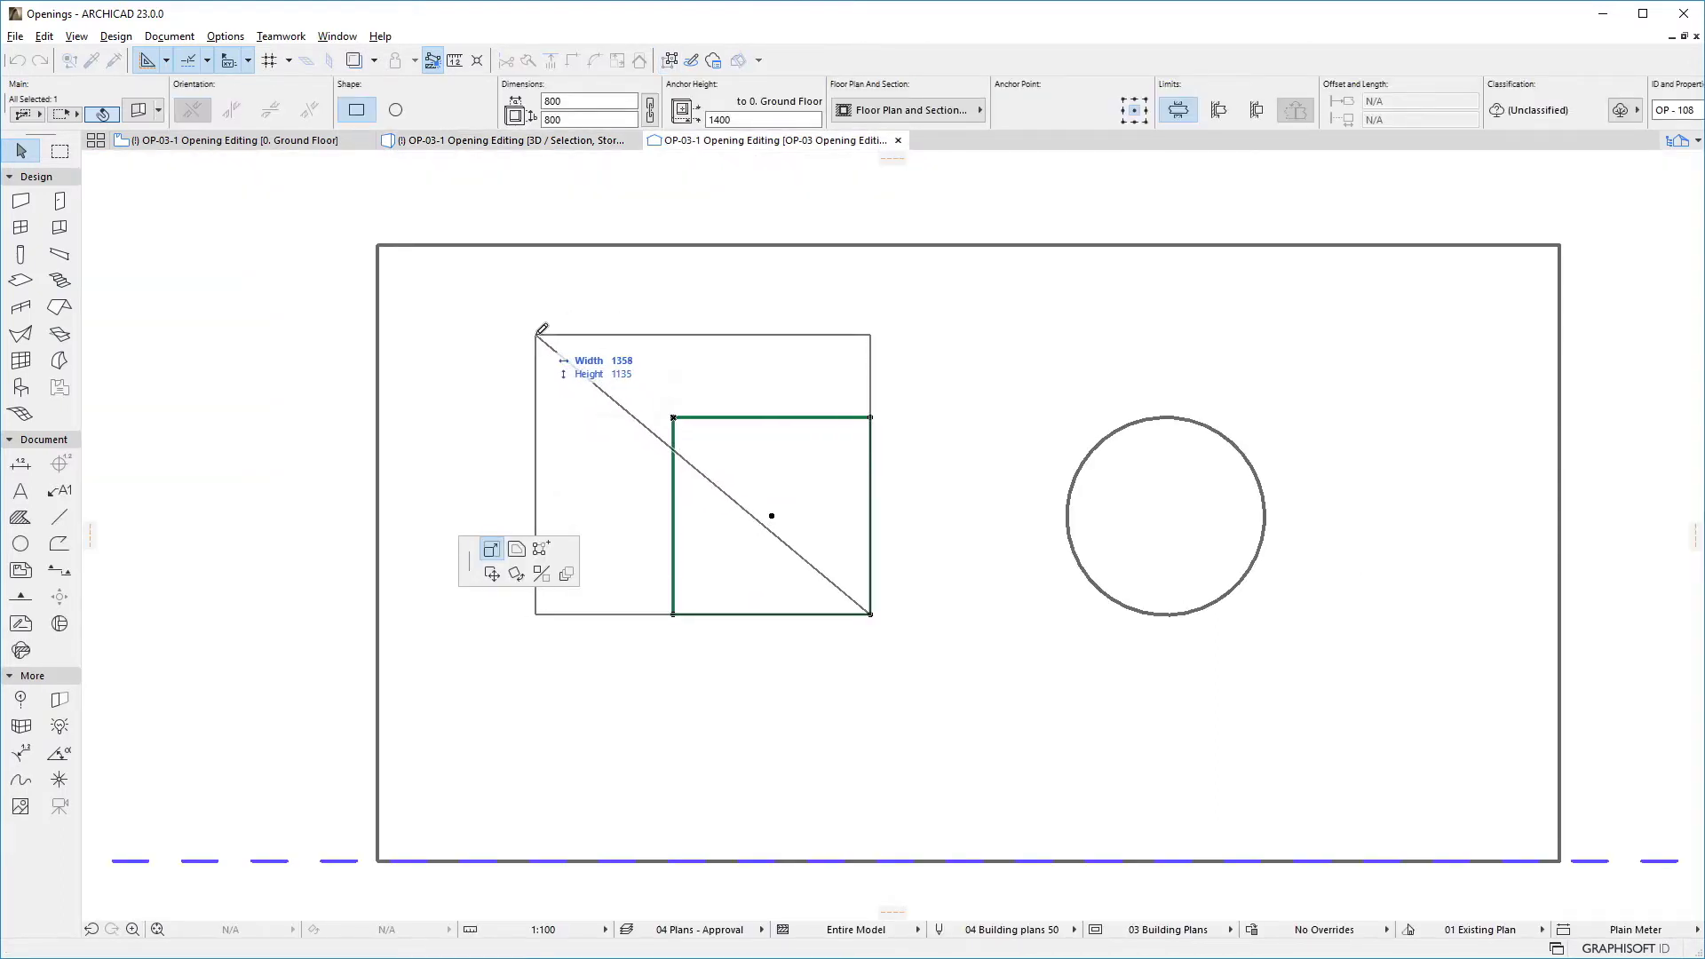
key("Escape")
key("Escape")
left_click(582, 142)
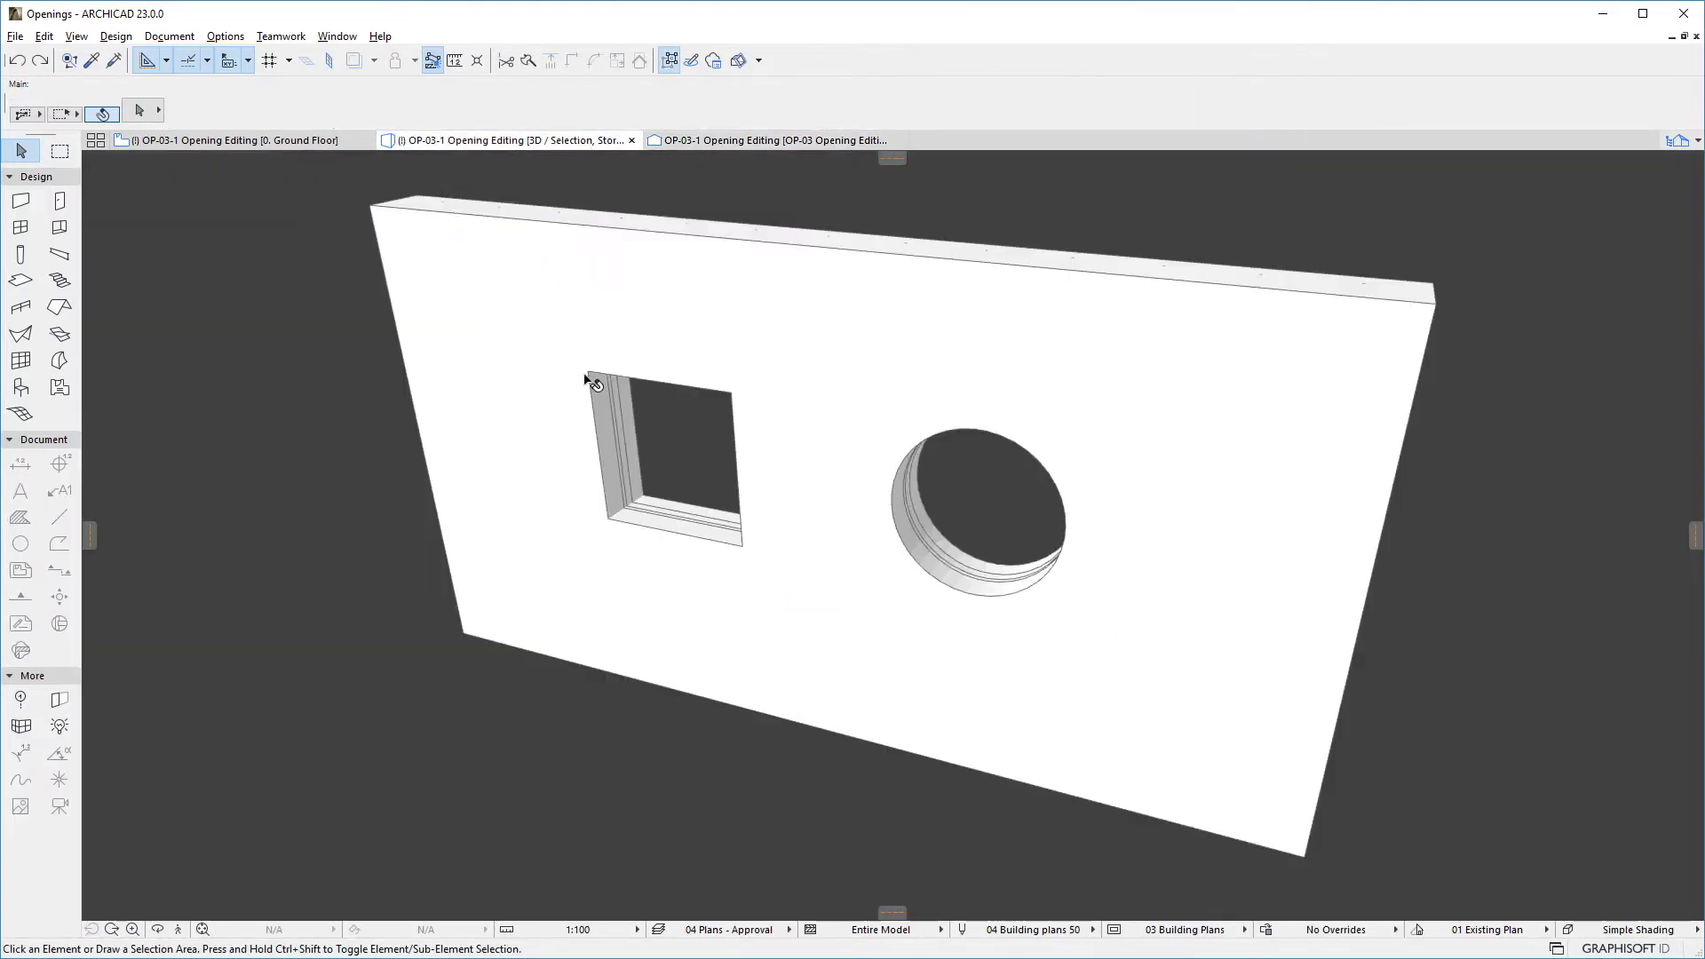
left_click(675, 431)
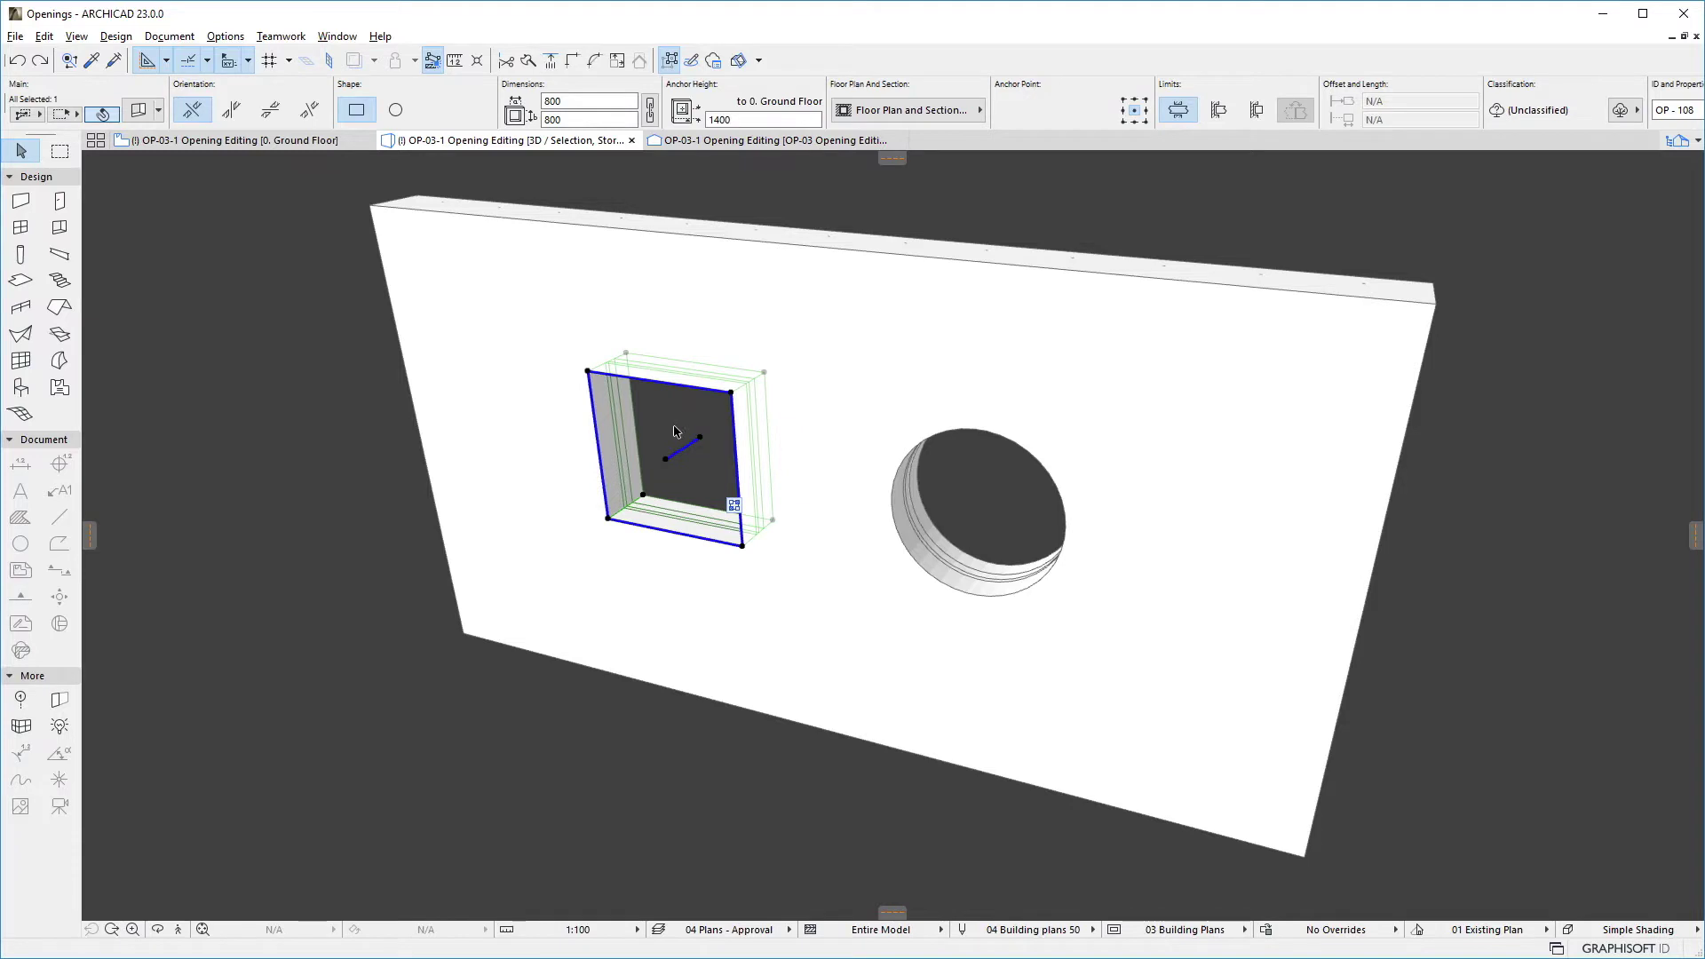
left_click(589, 373)
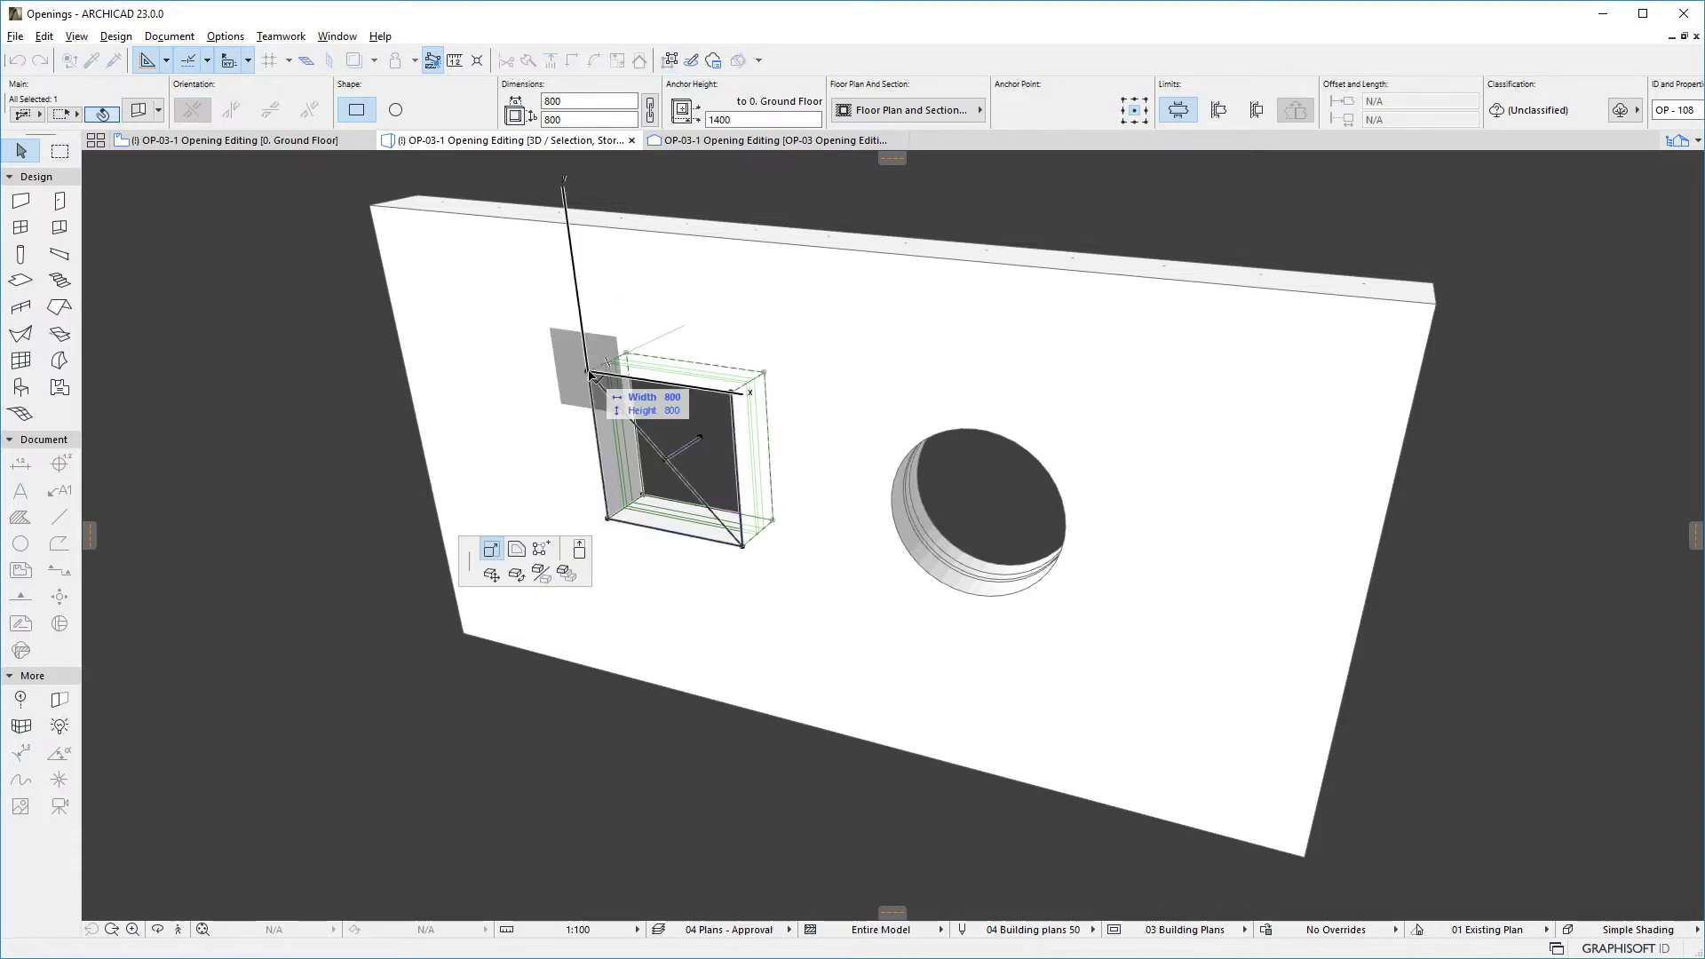
left_click(588, 374)
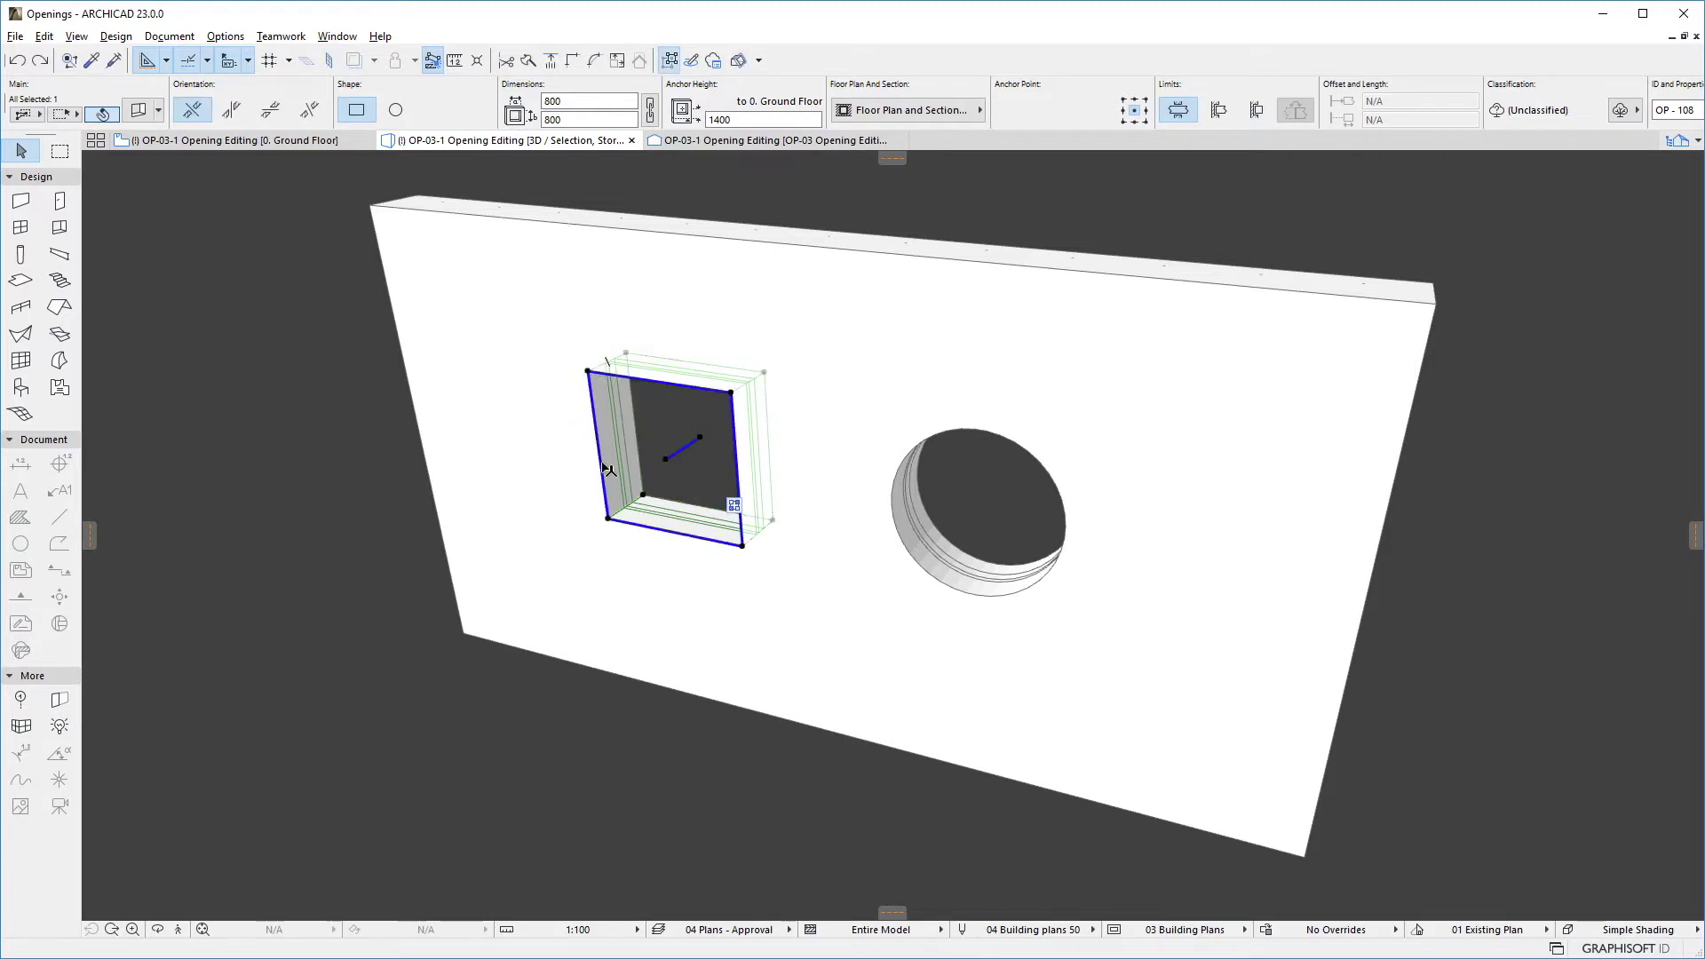
left_click(607, 469)
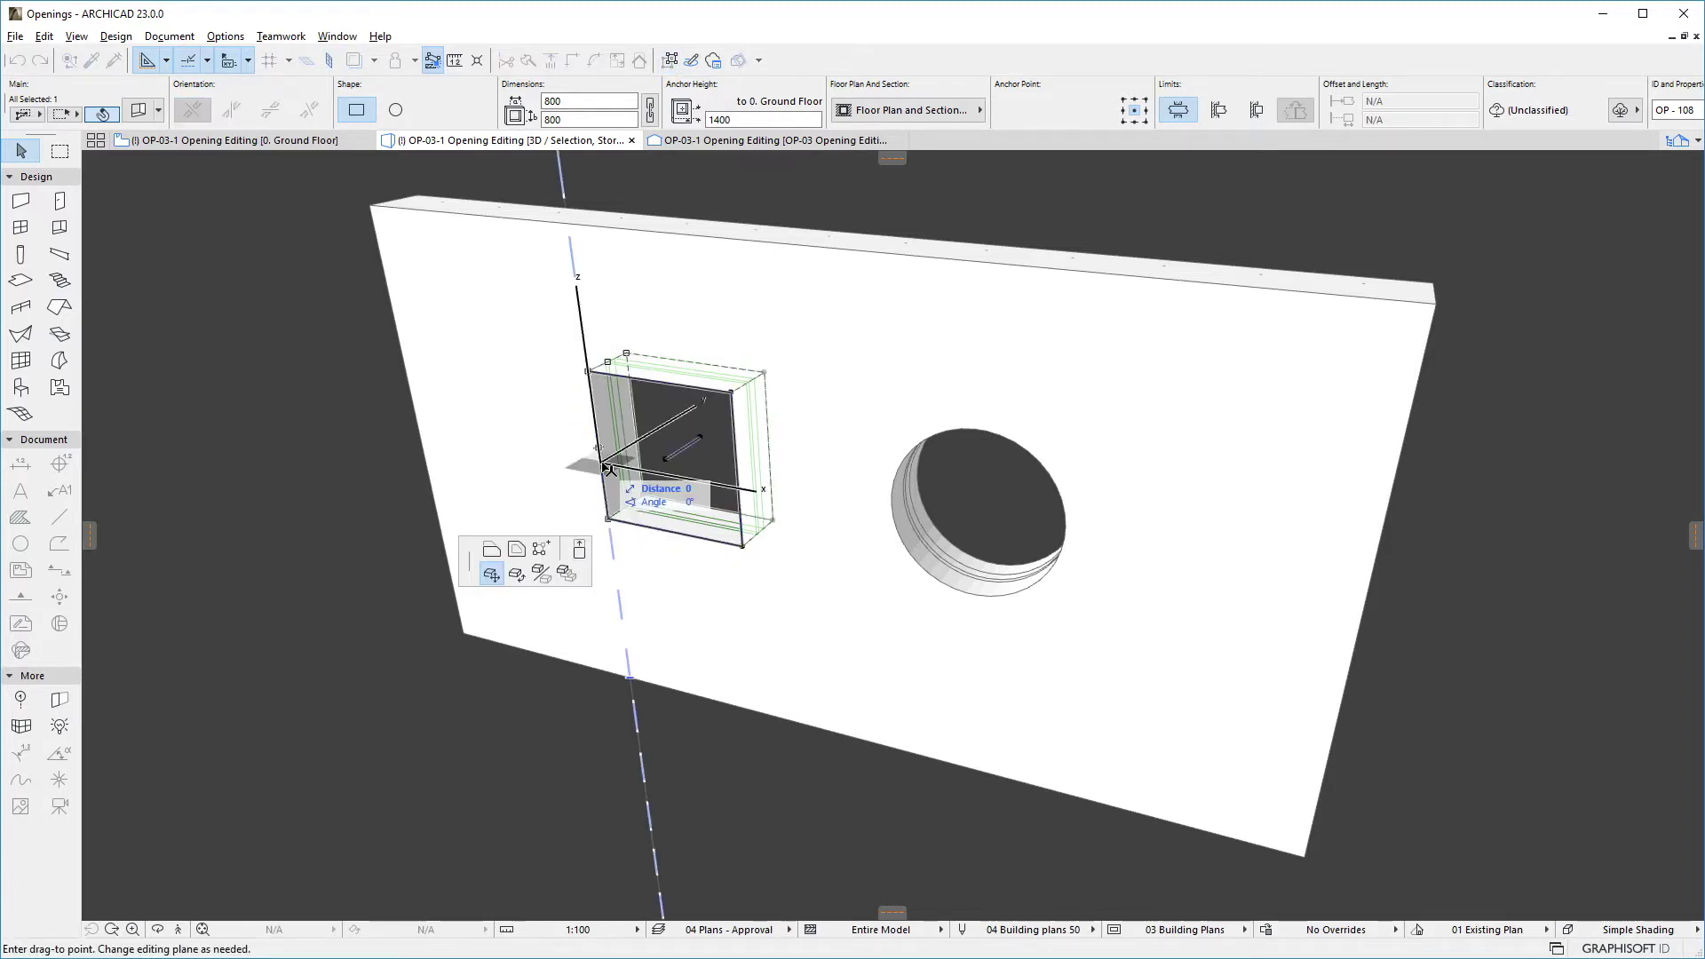
left_click(608, 469)
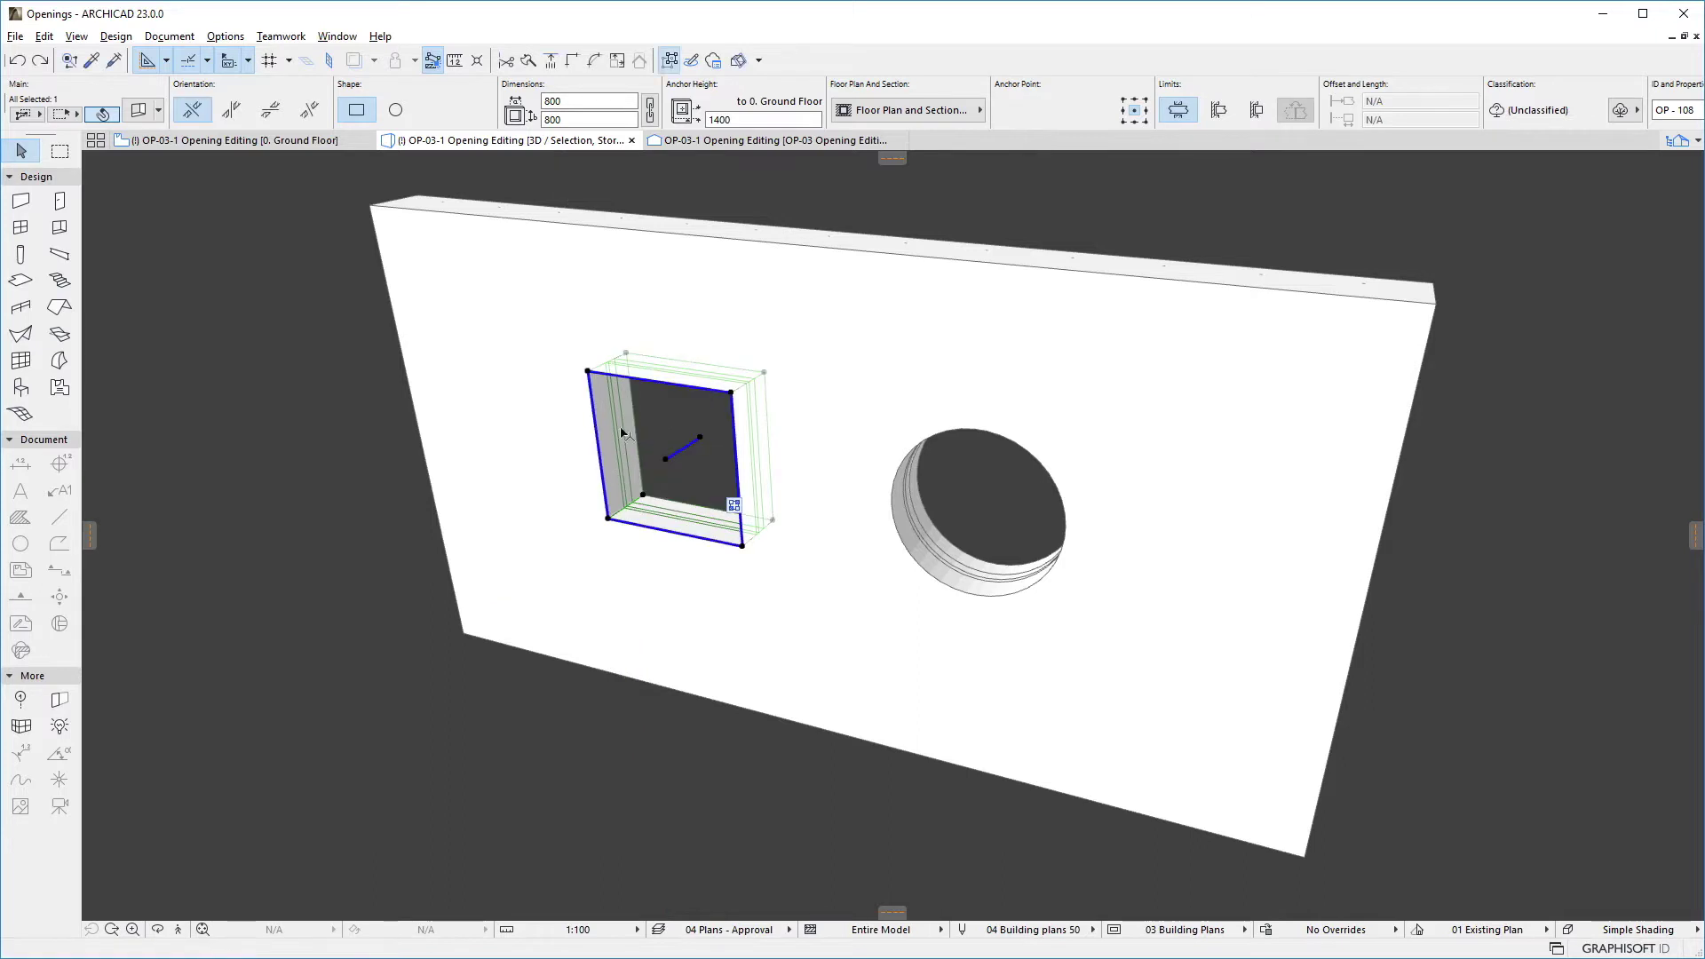
left_click(626, 357)
left_click(632, 345)
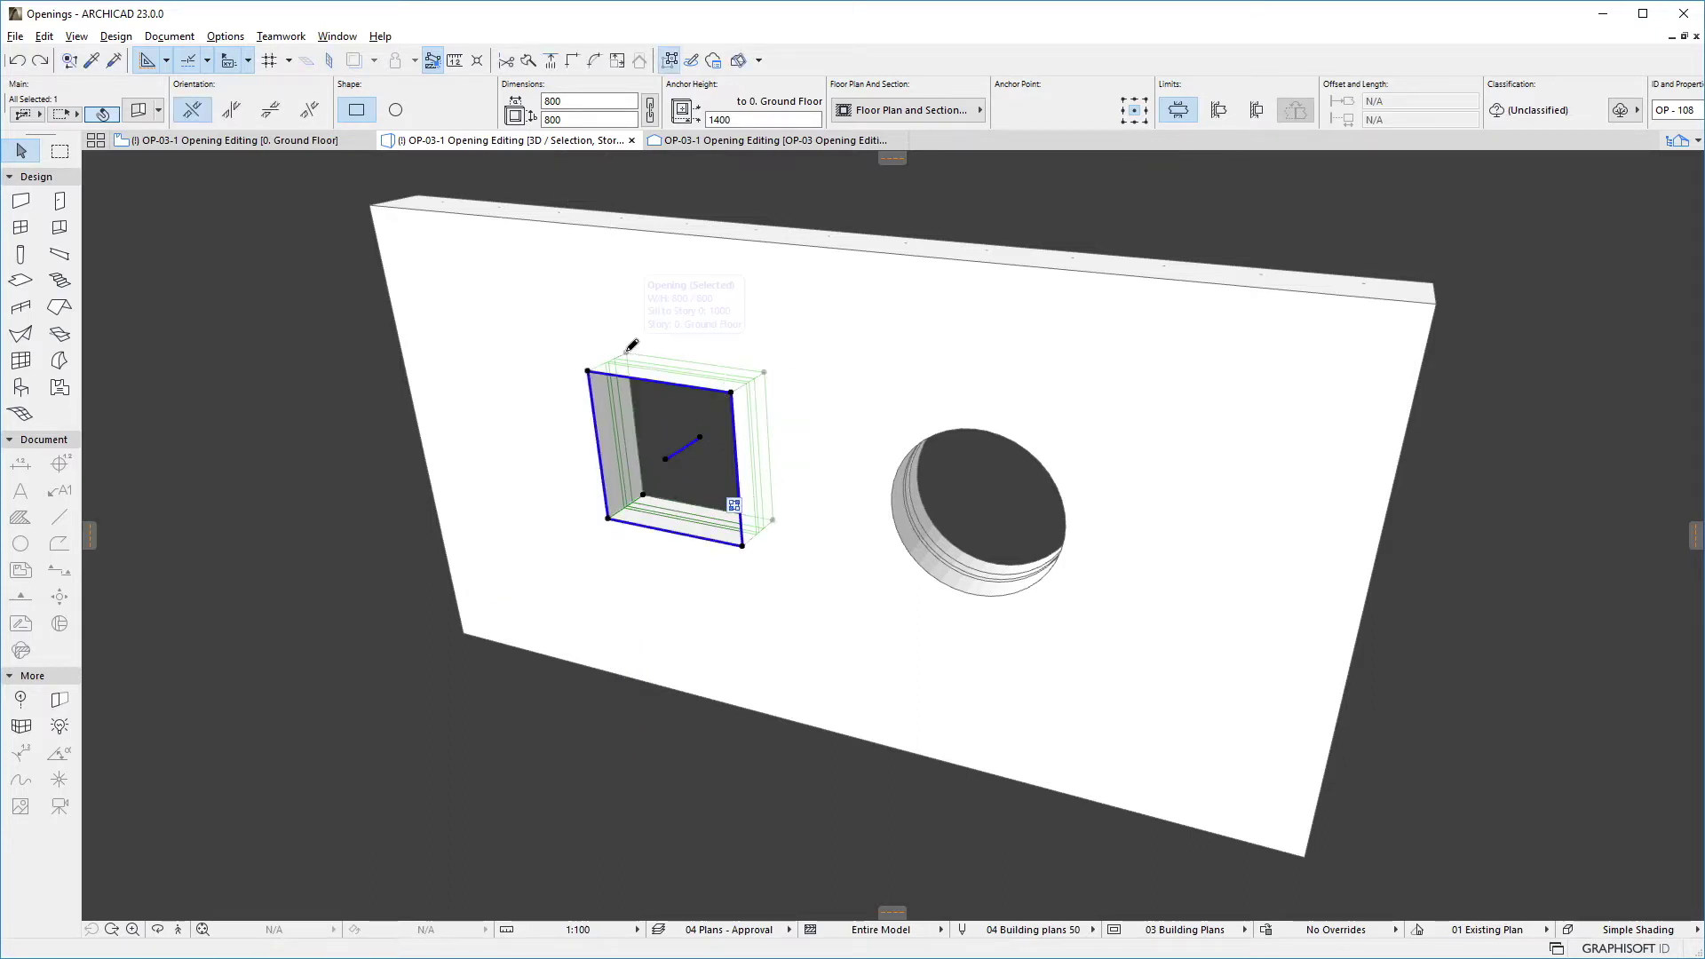
left_click(721, 368)
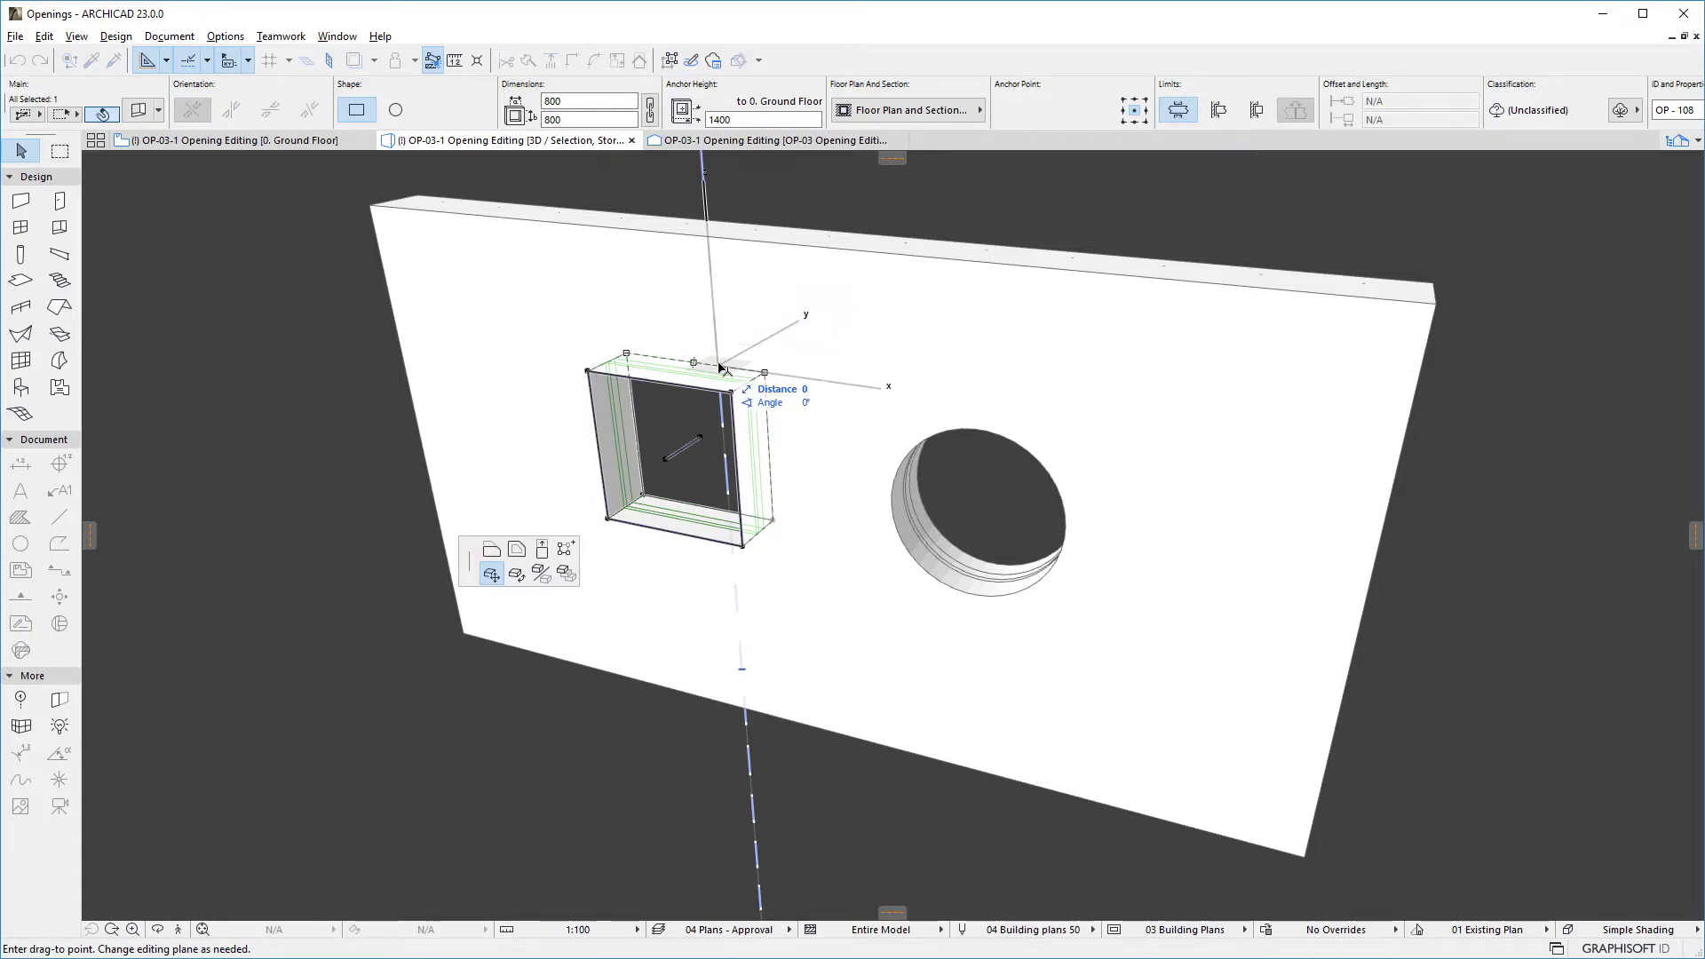
left_click(721, 368)
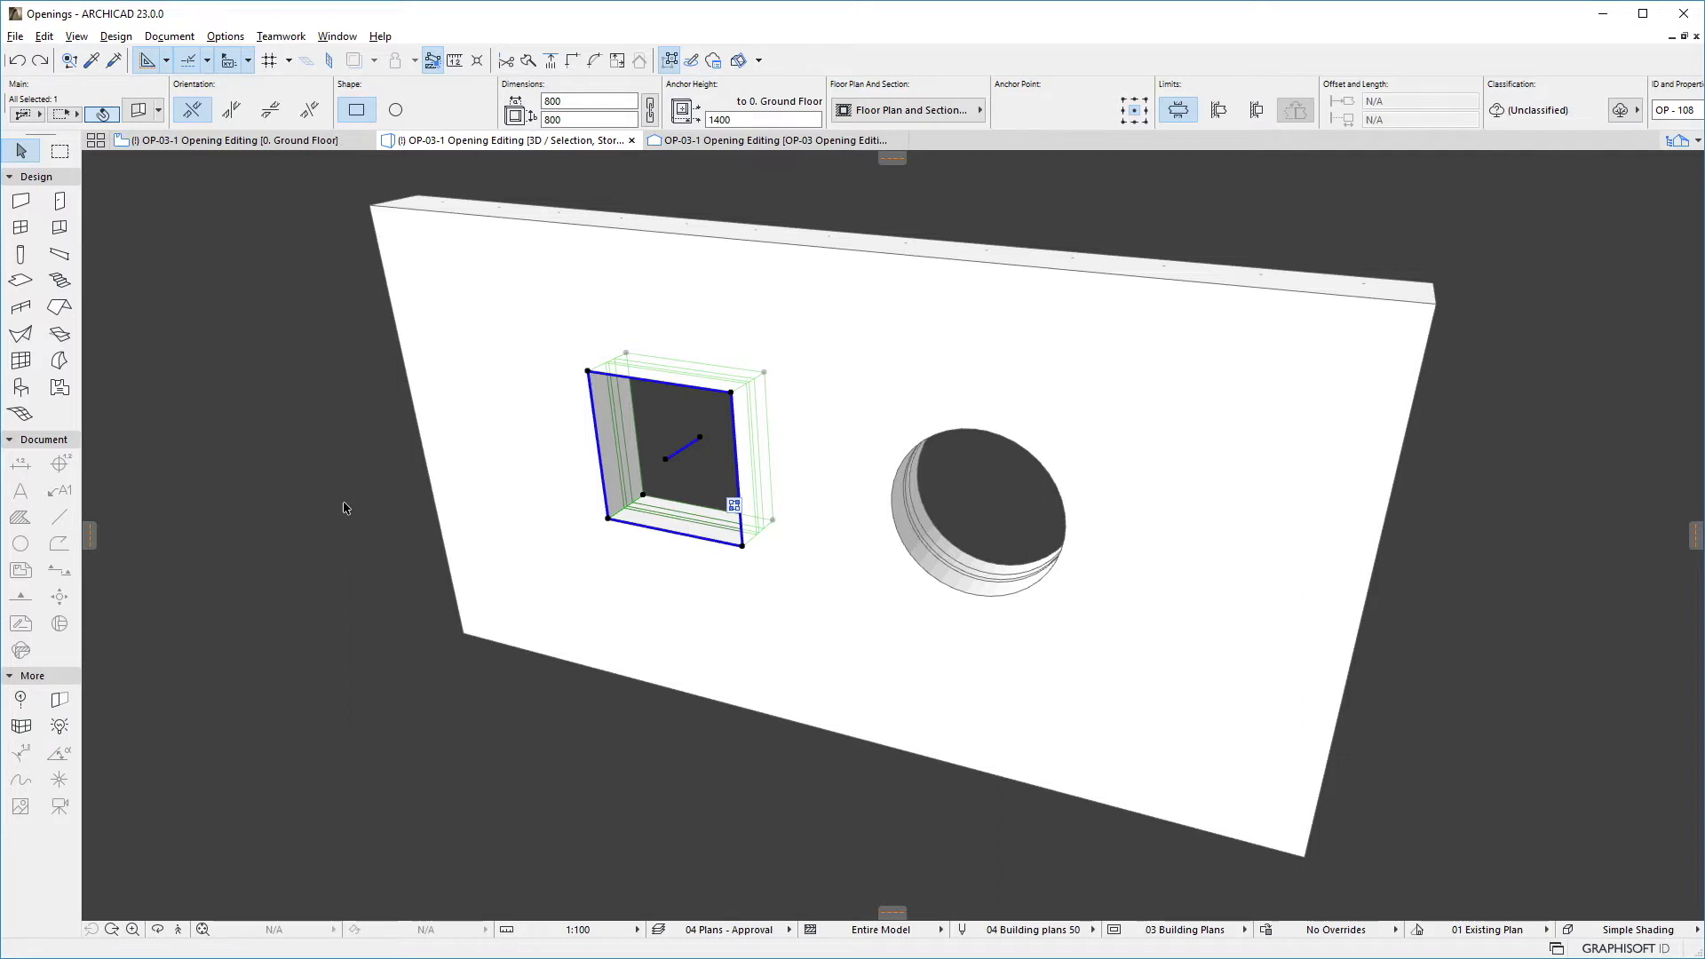
left_click(588, 370)
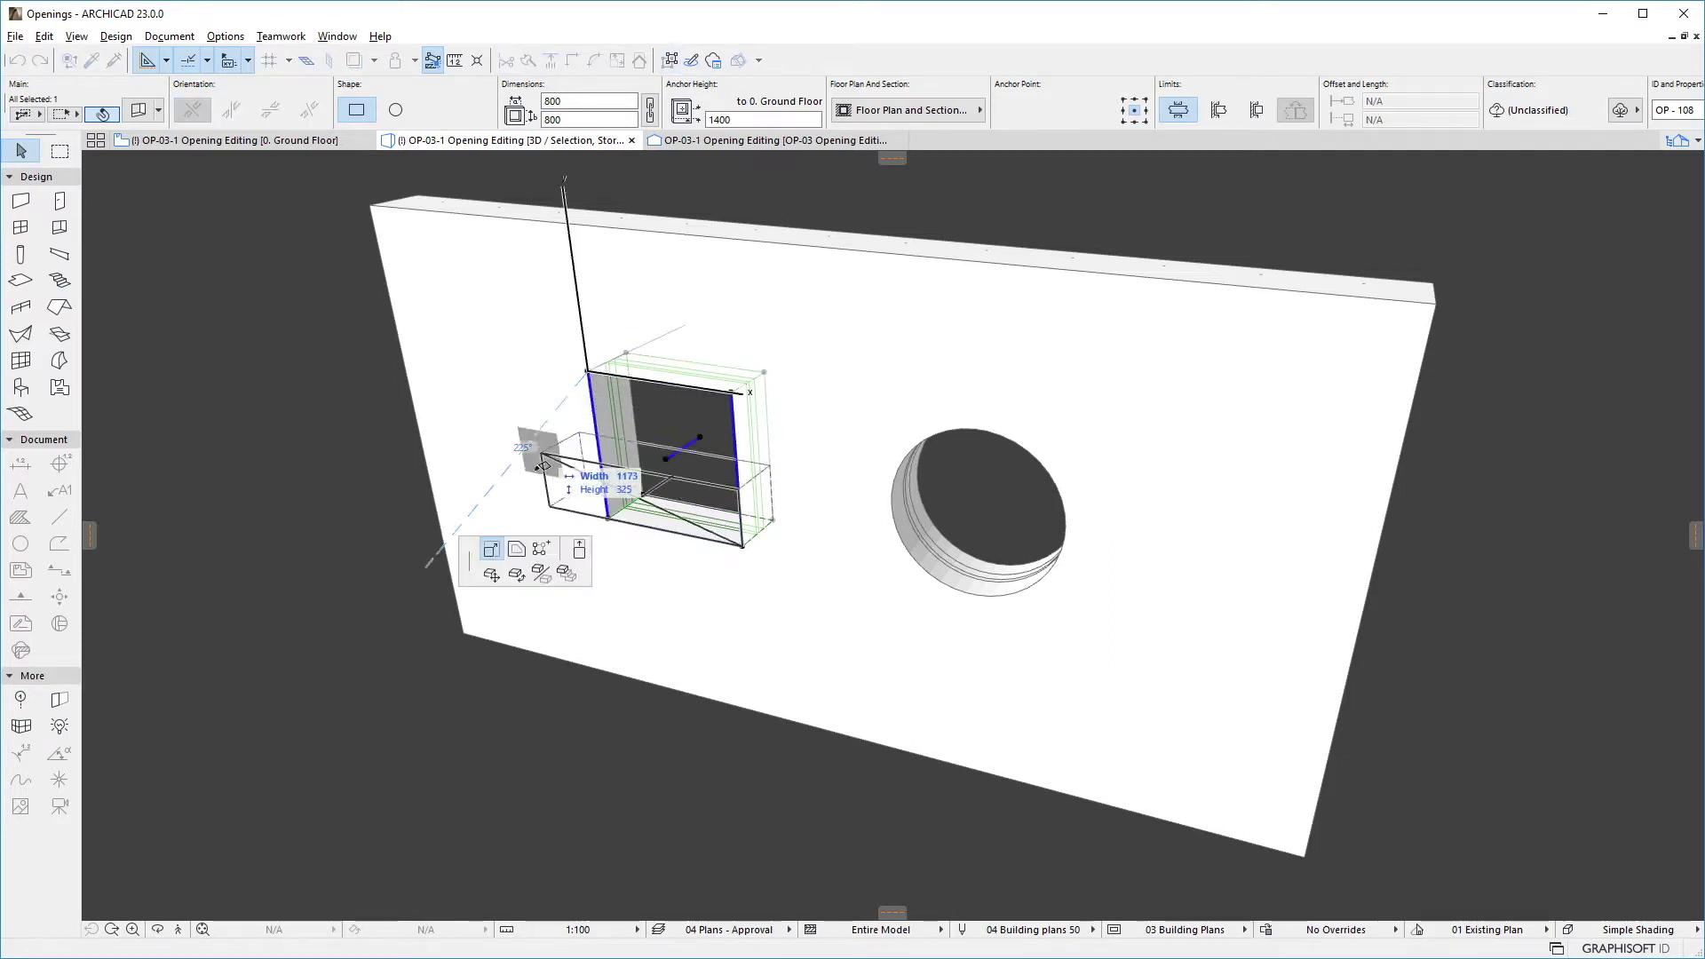
- Stretch the square opening from its corner to 800 wide and 1200 tall, extending it upward
left_click(490, 550)
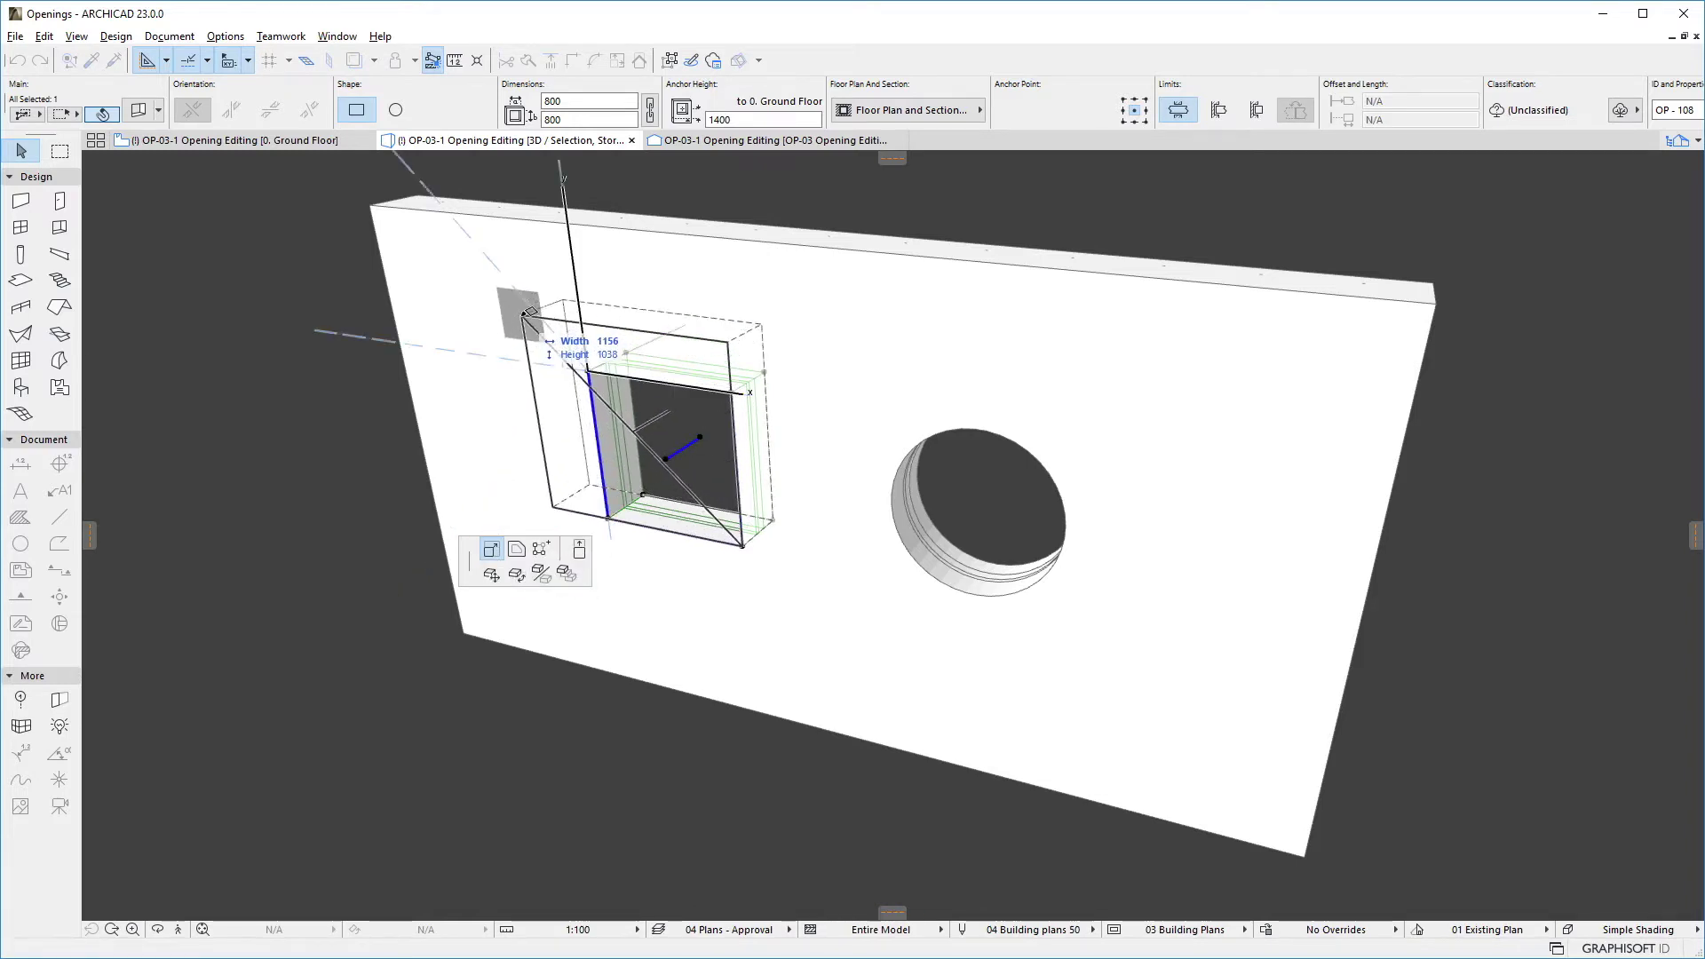
type("800")
key("Tab")
type("12")
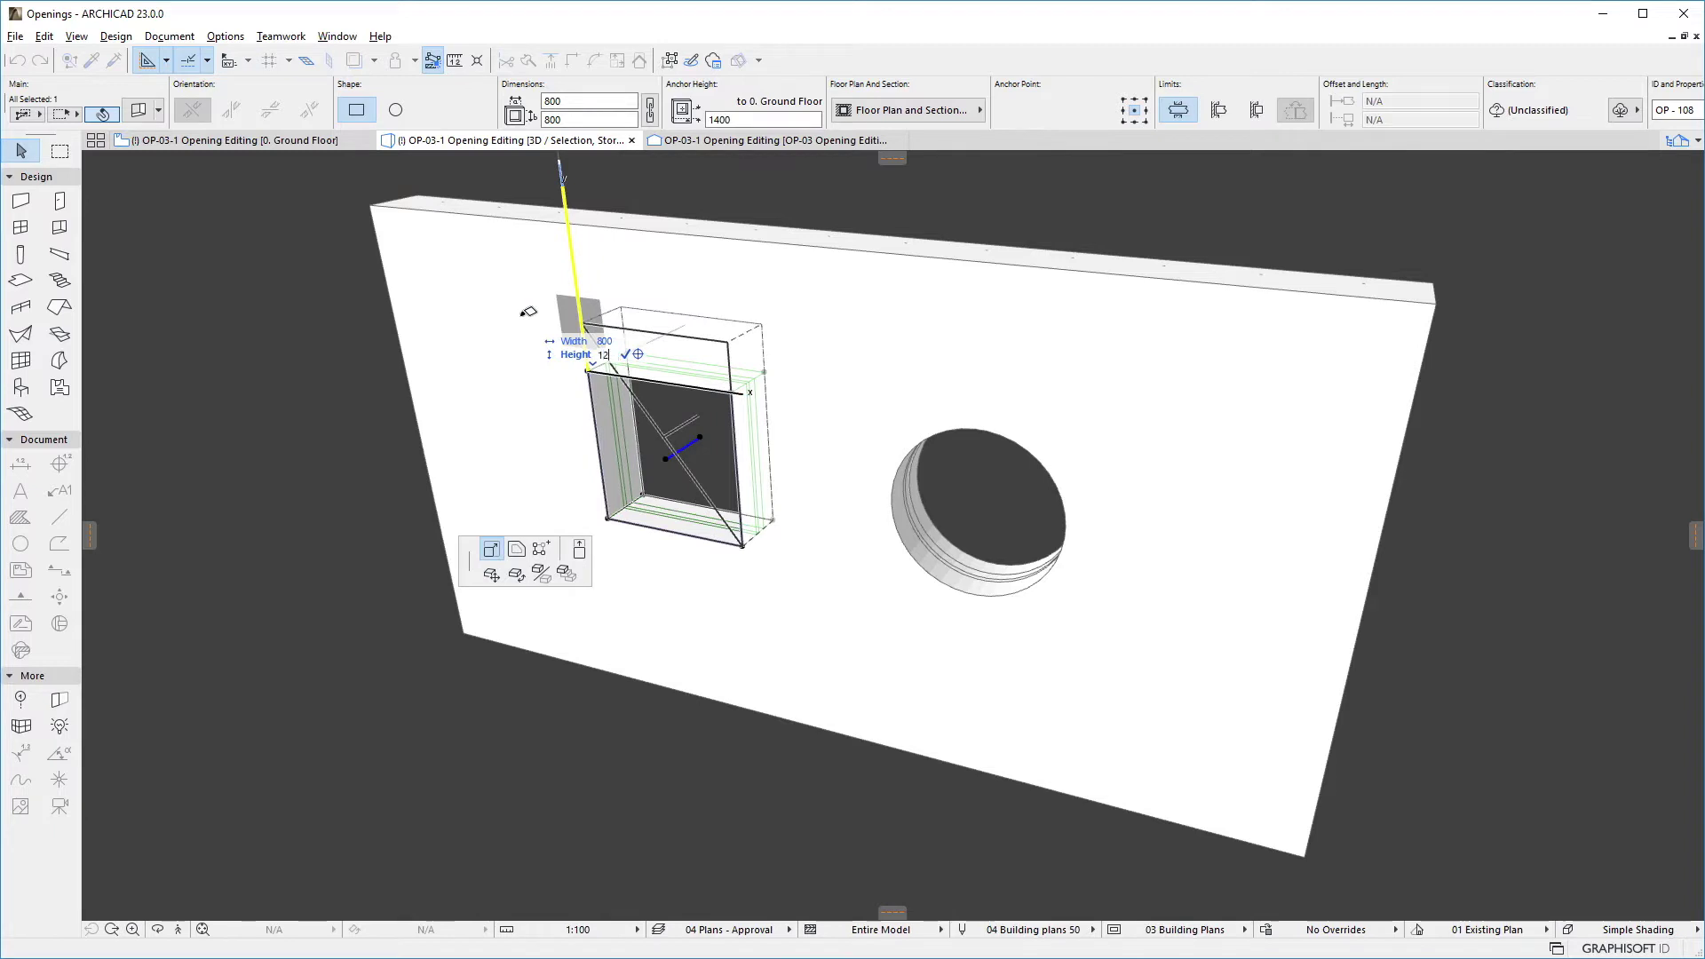
type("00")
key("Return")
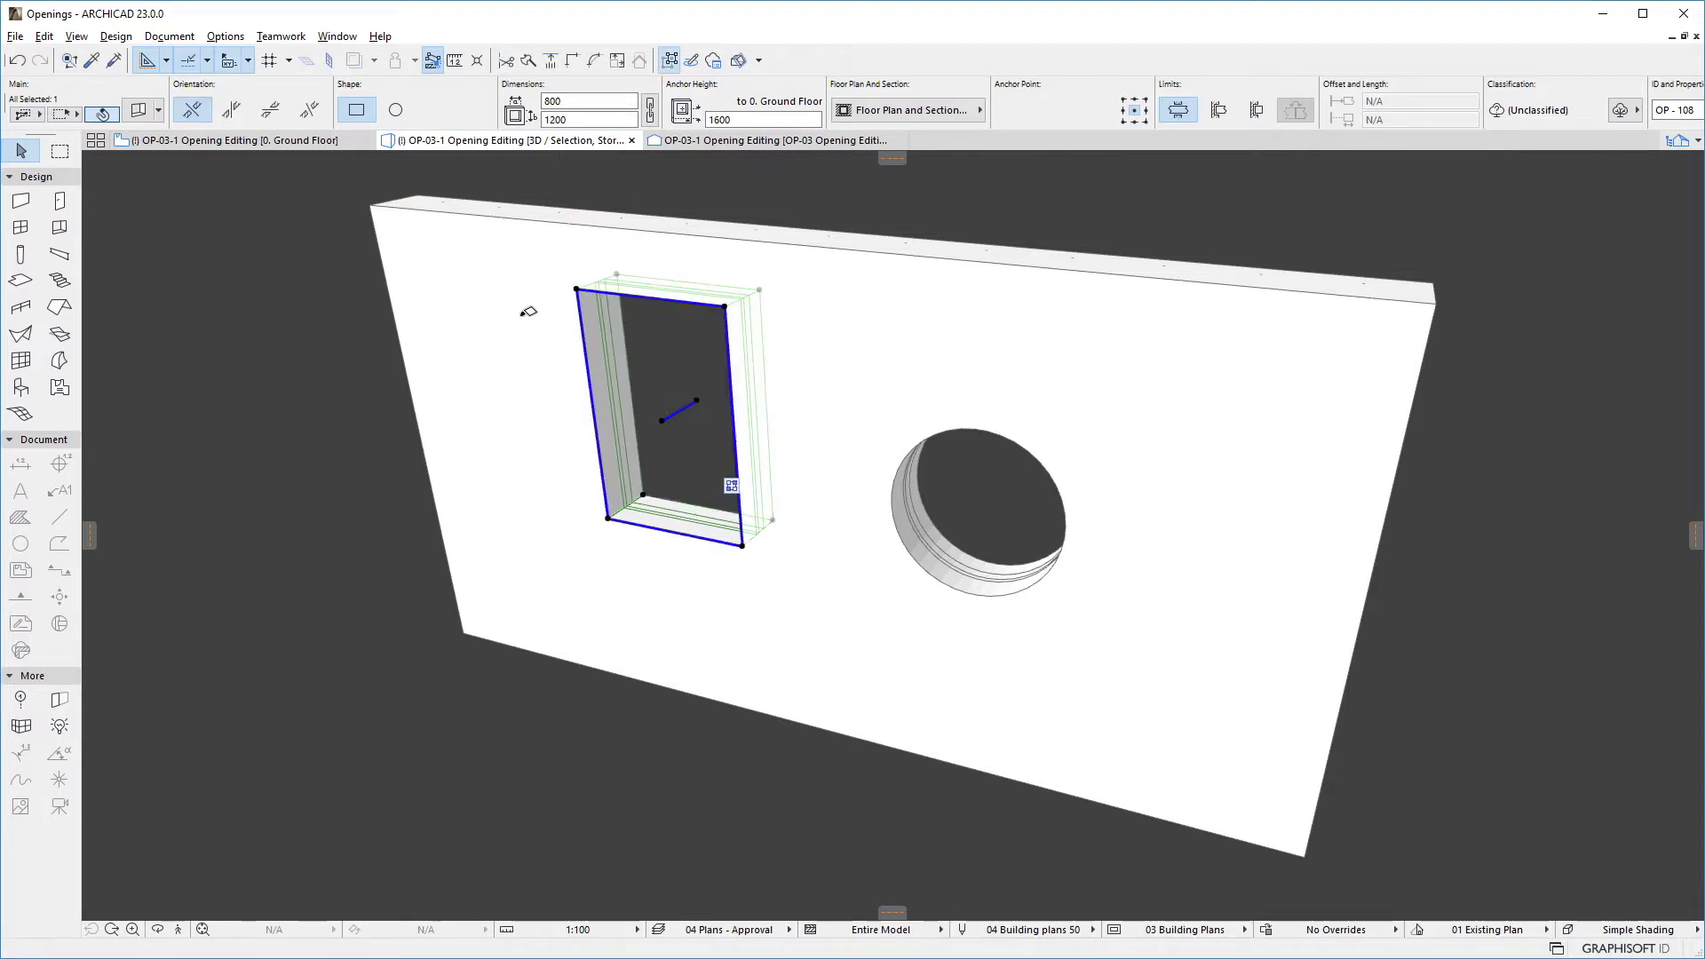
left_click(578, 288)
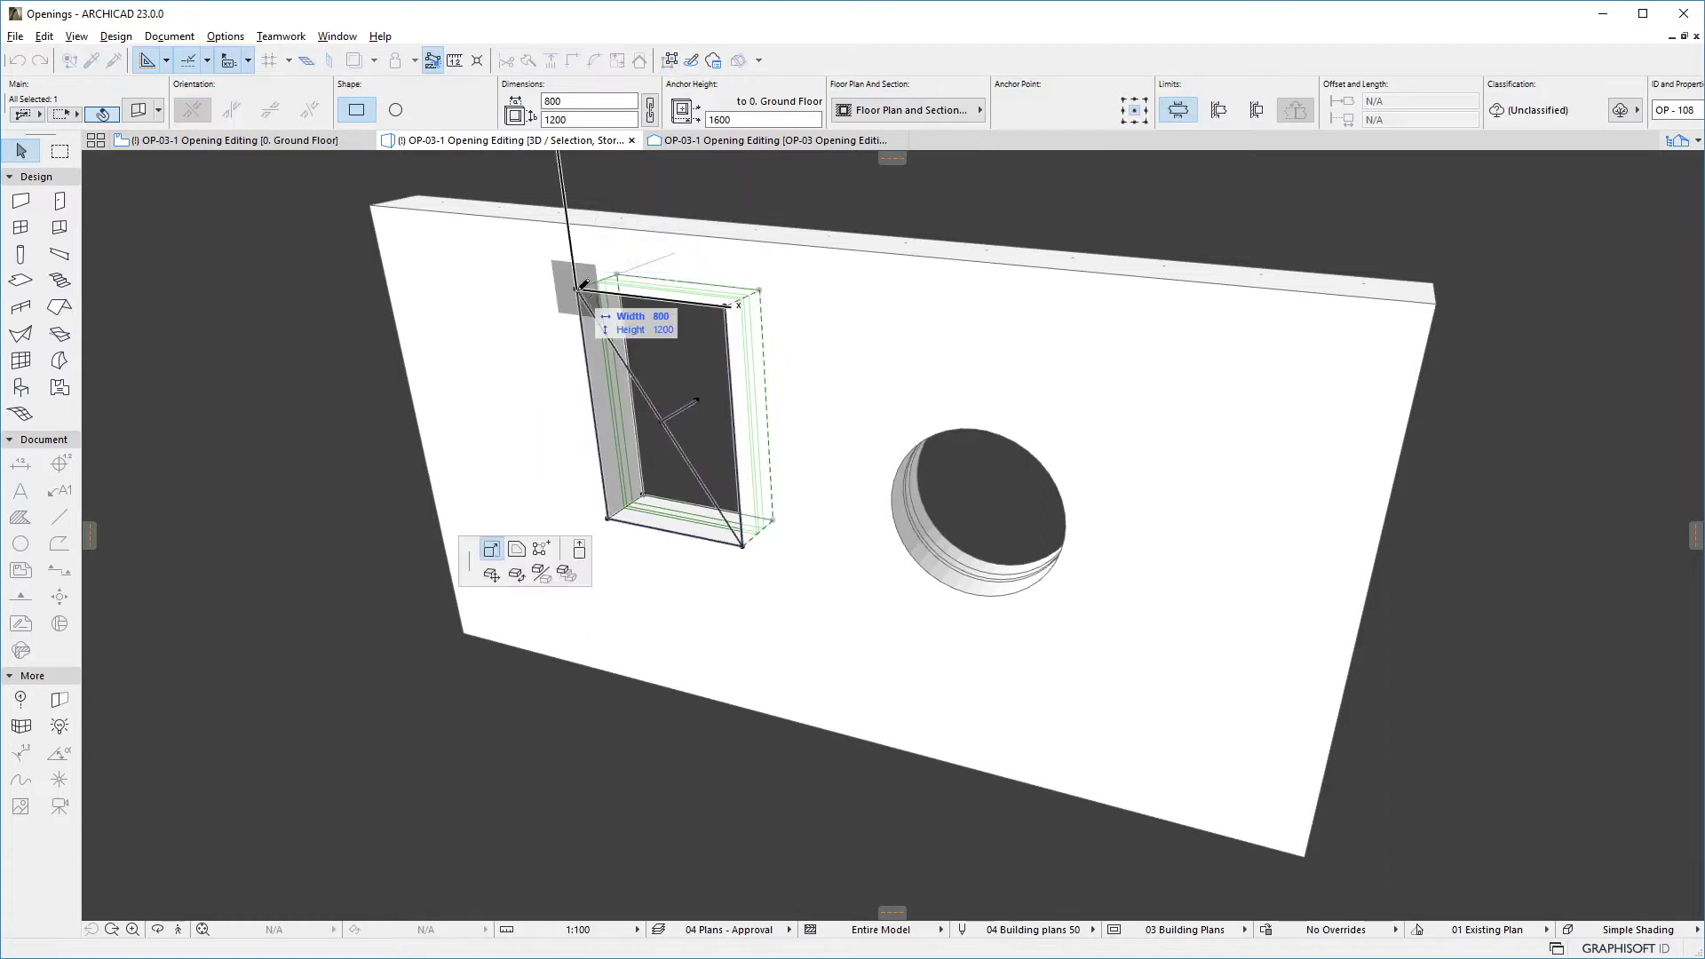
- Offset all the opening's edges inward, shrinking it to 600 × 1000
left_click(515, 550)
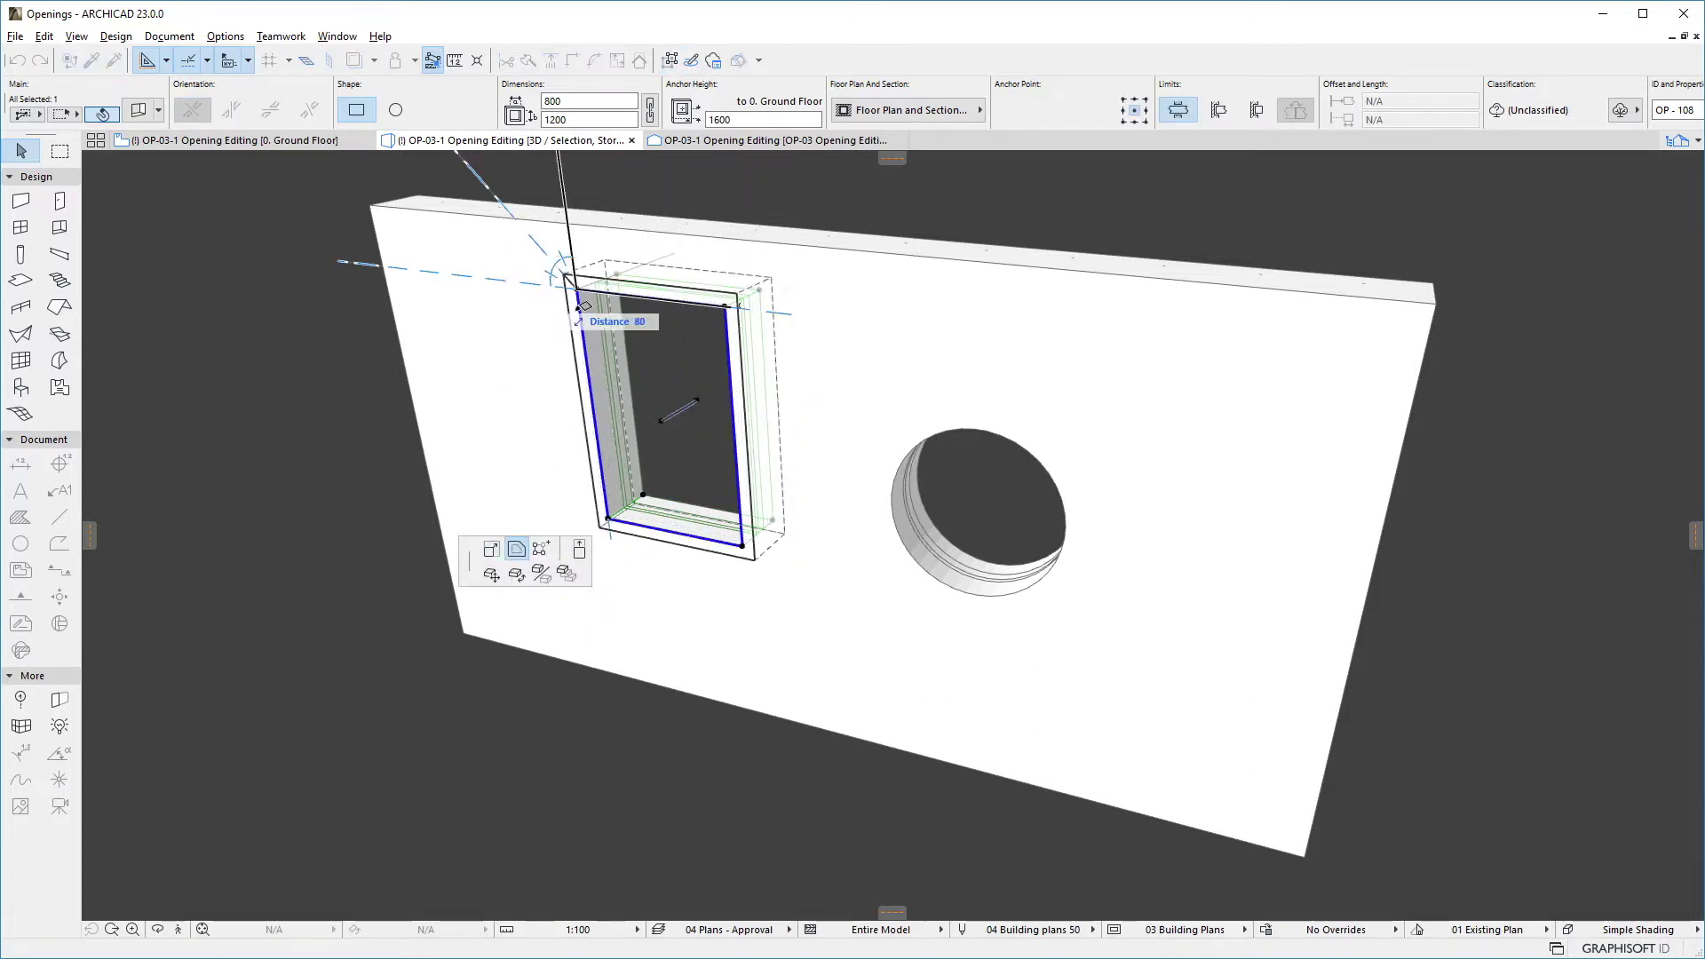
left_click(631, 326)
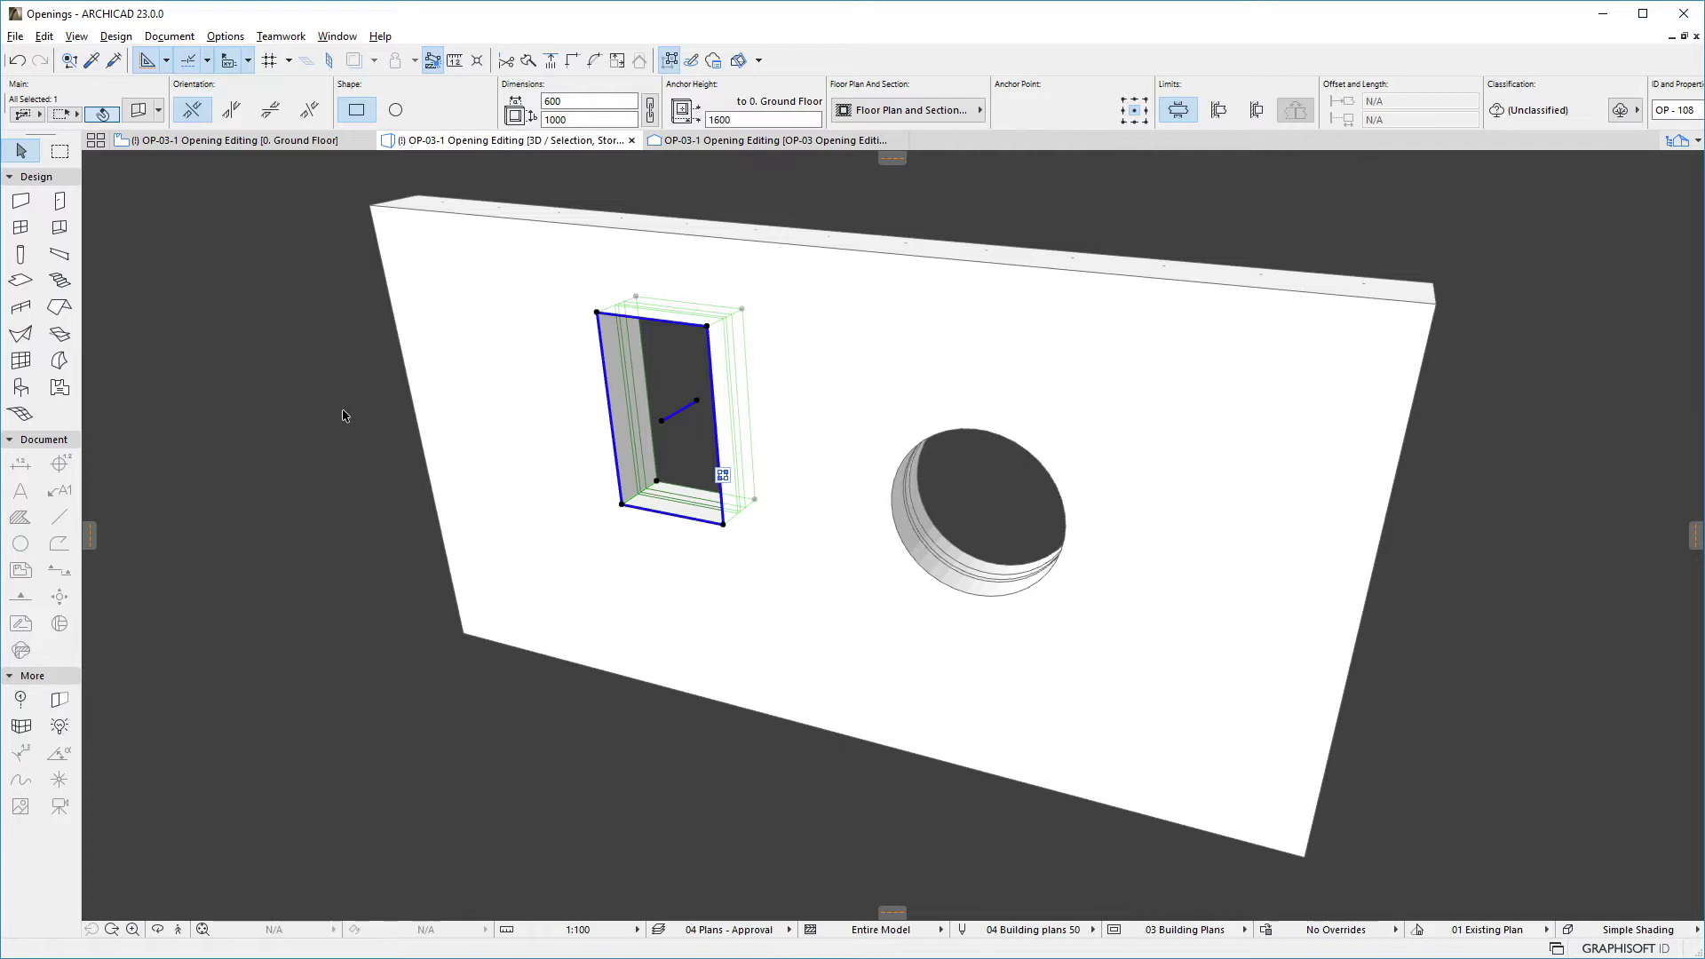
- Offset the rectangular opening from its reference plane by -500
left_click(596, 314)
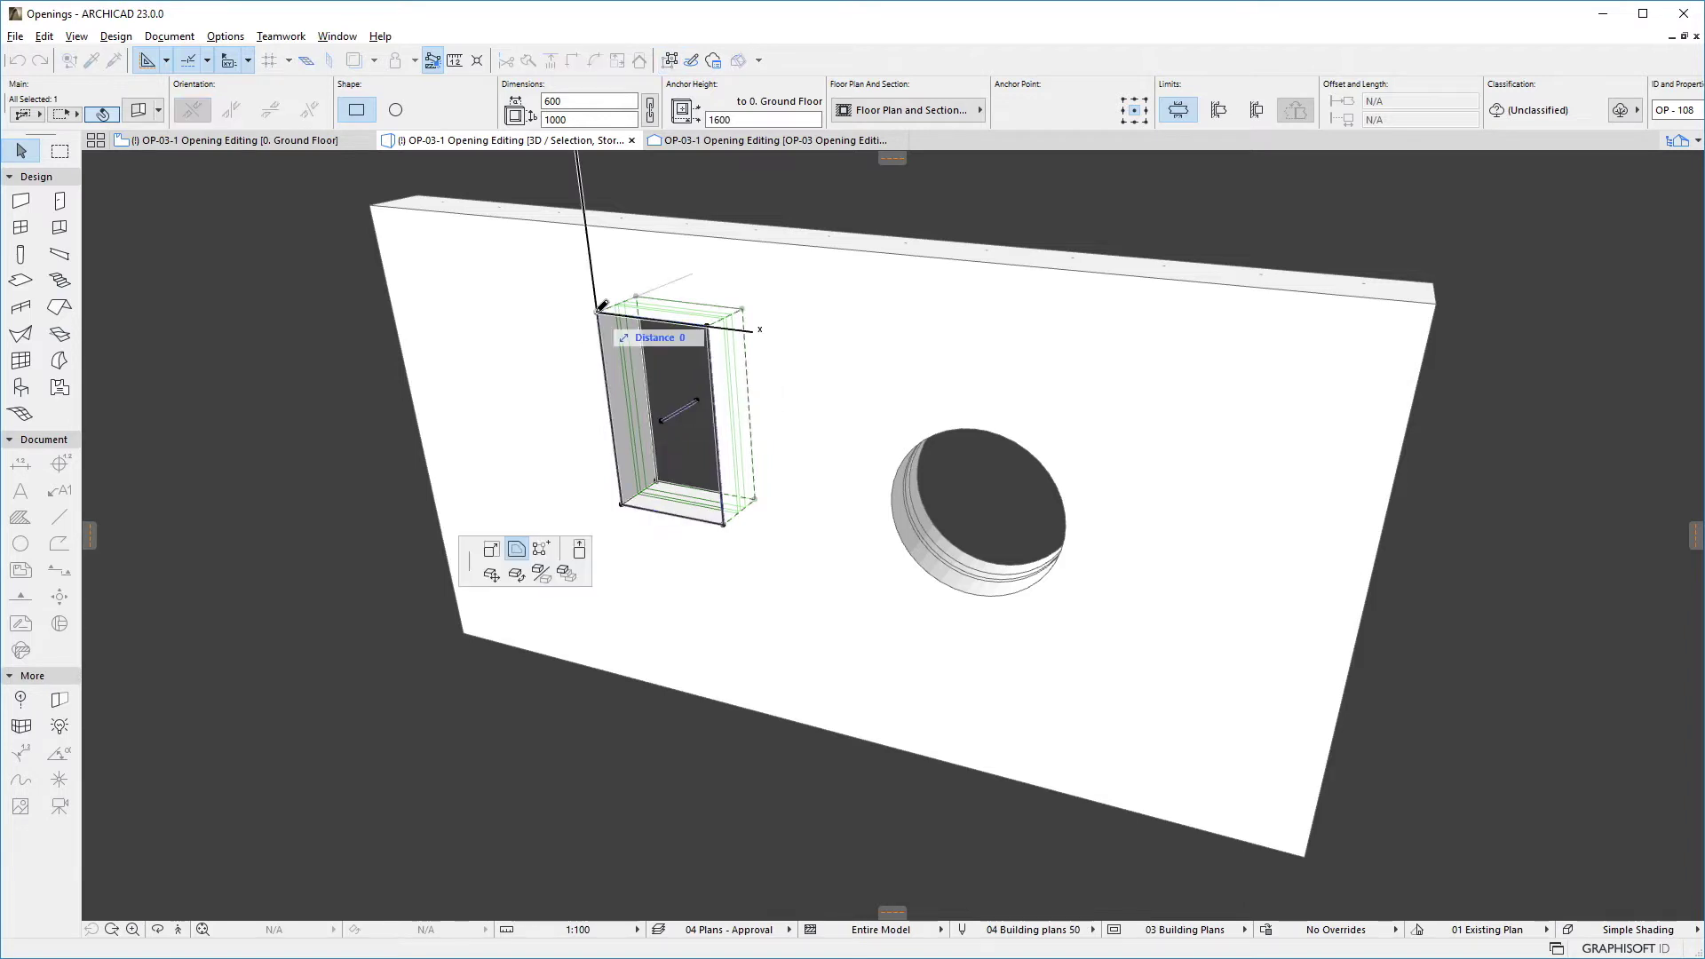
left_click(579, 550)
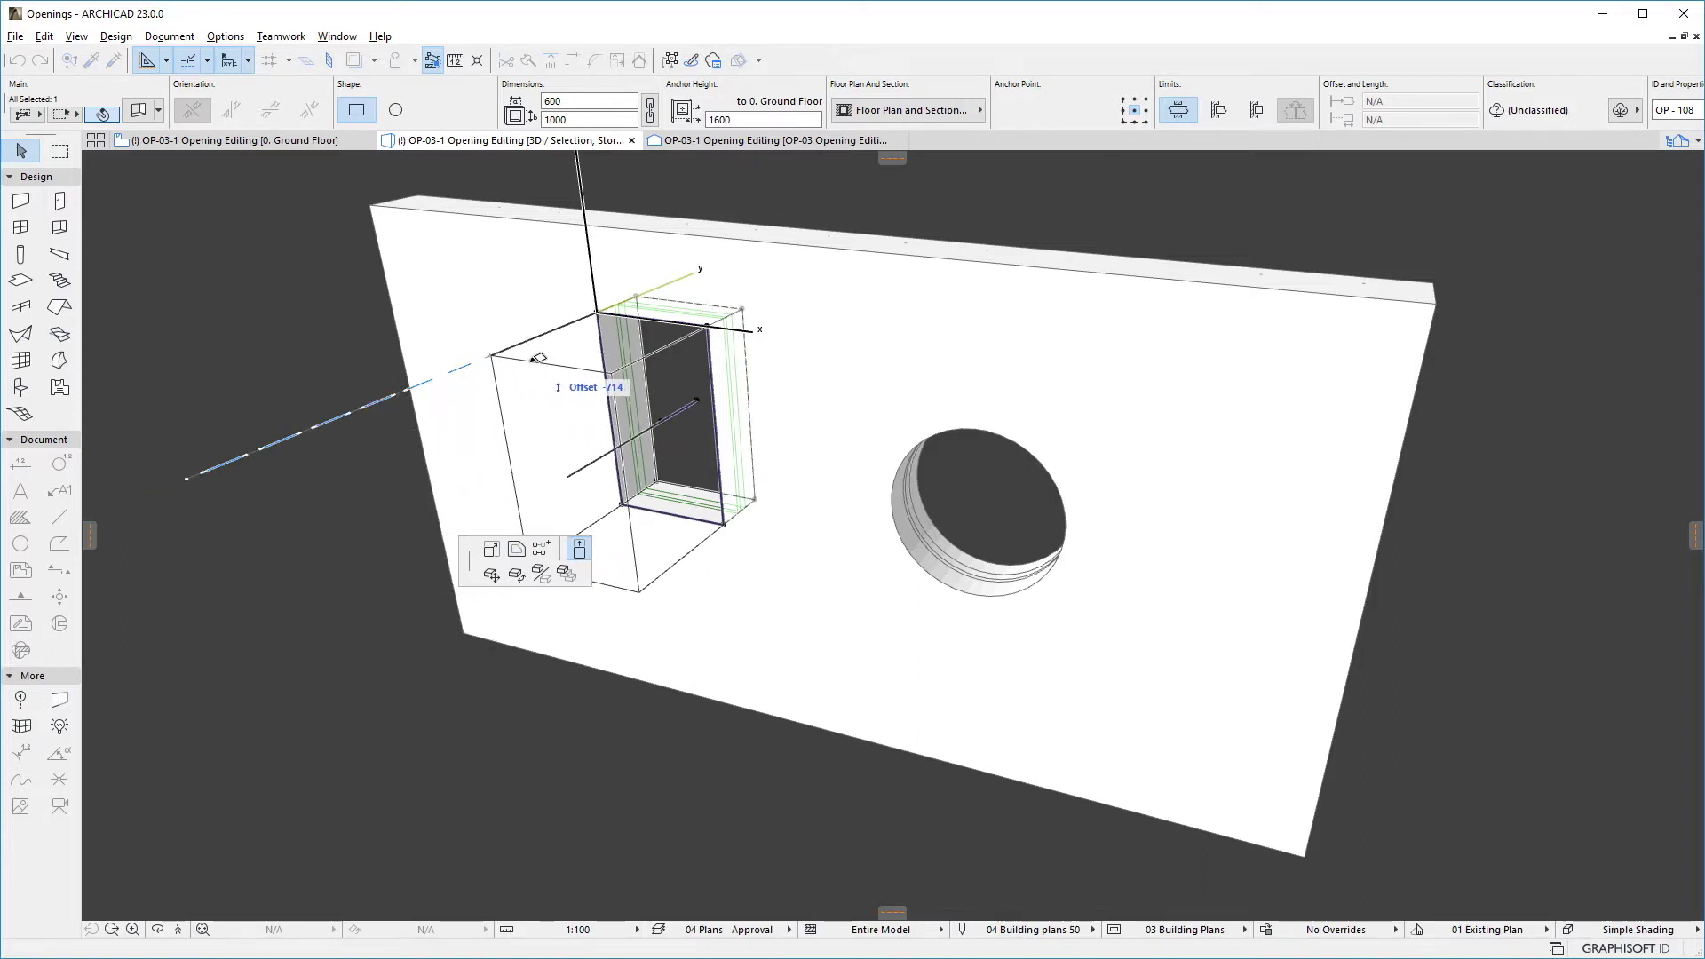
key("Tab")
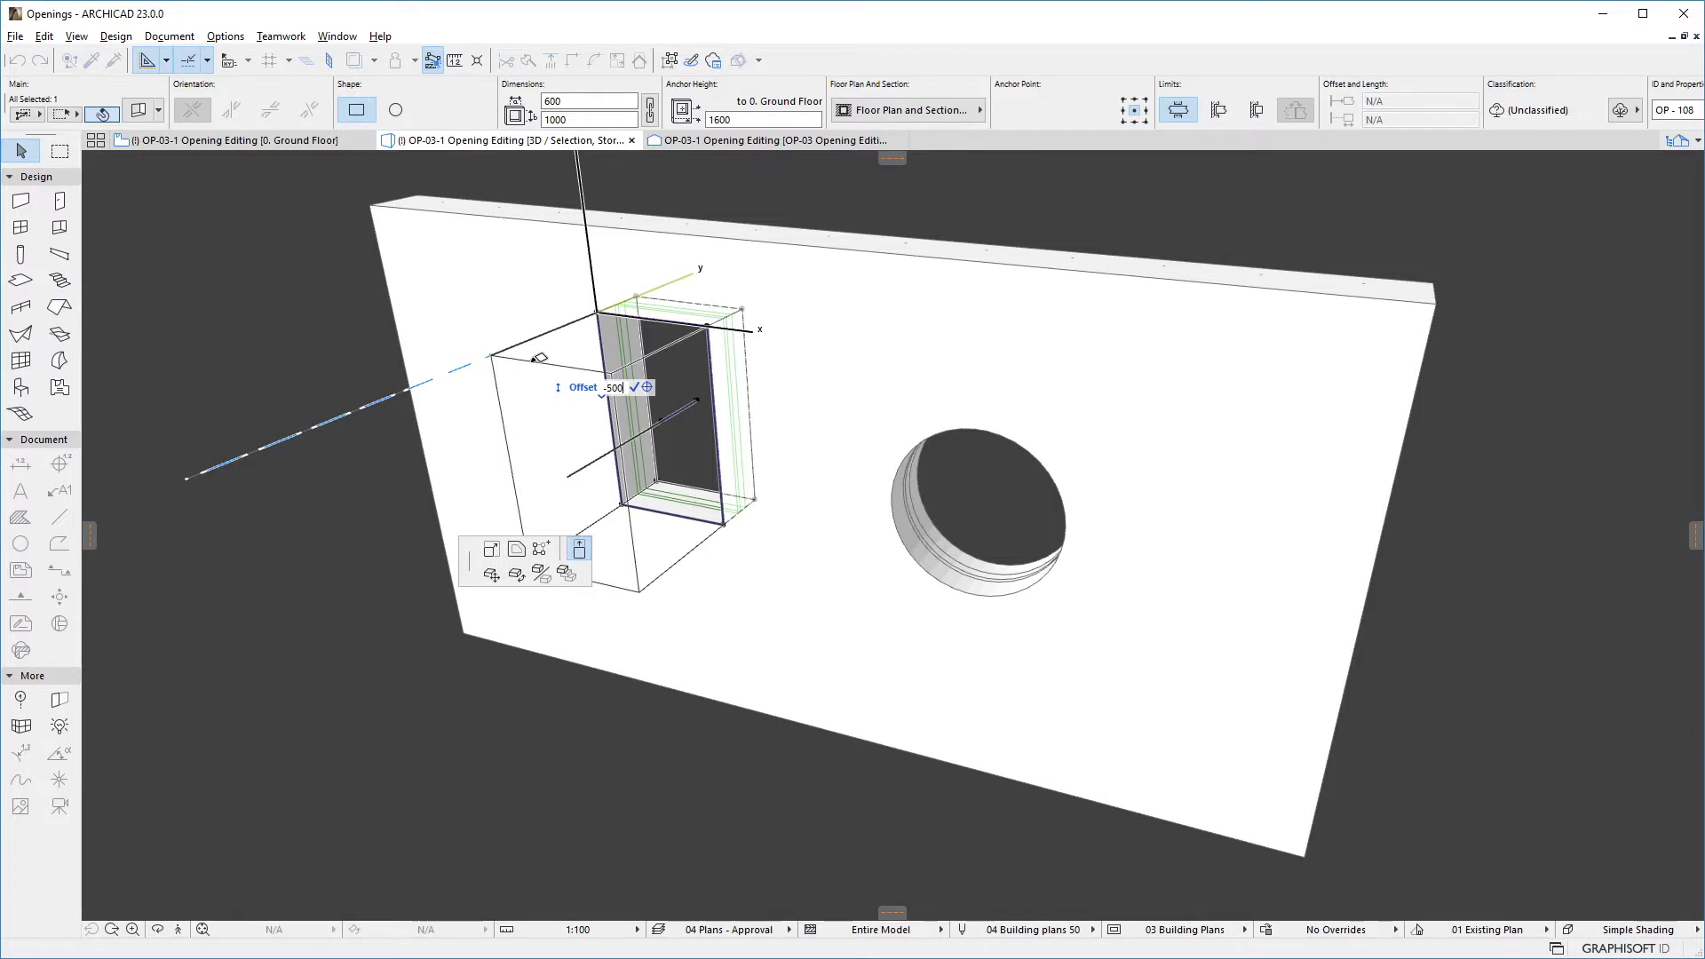
key("Return")
left_click_drag(1403, 98, 1356, 101)
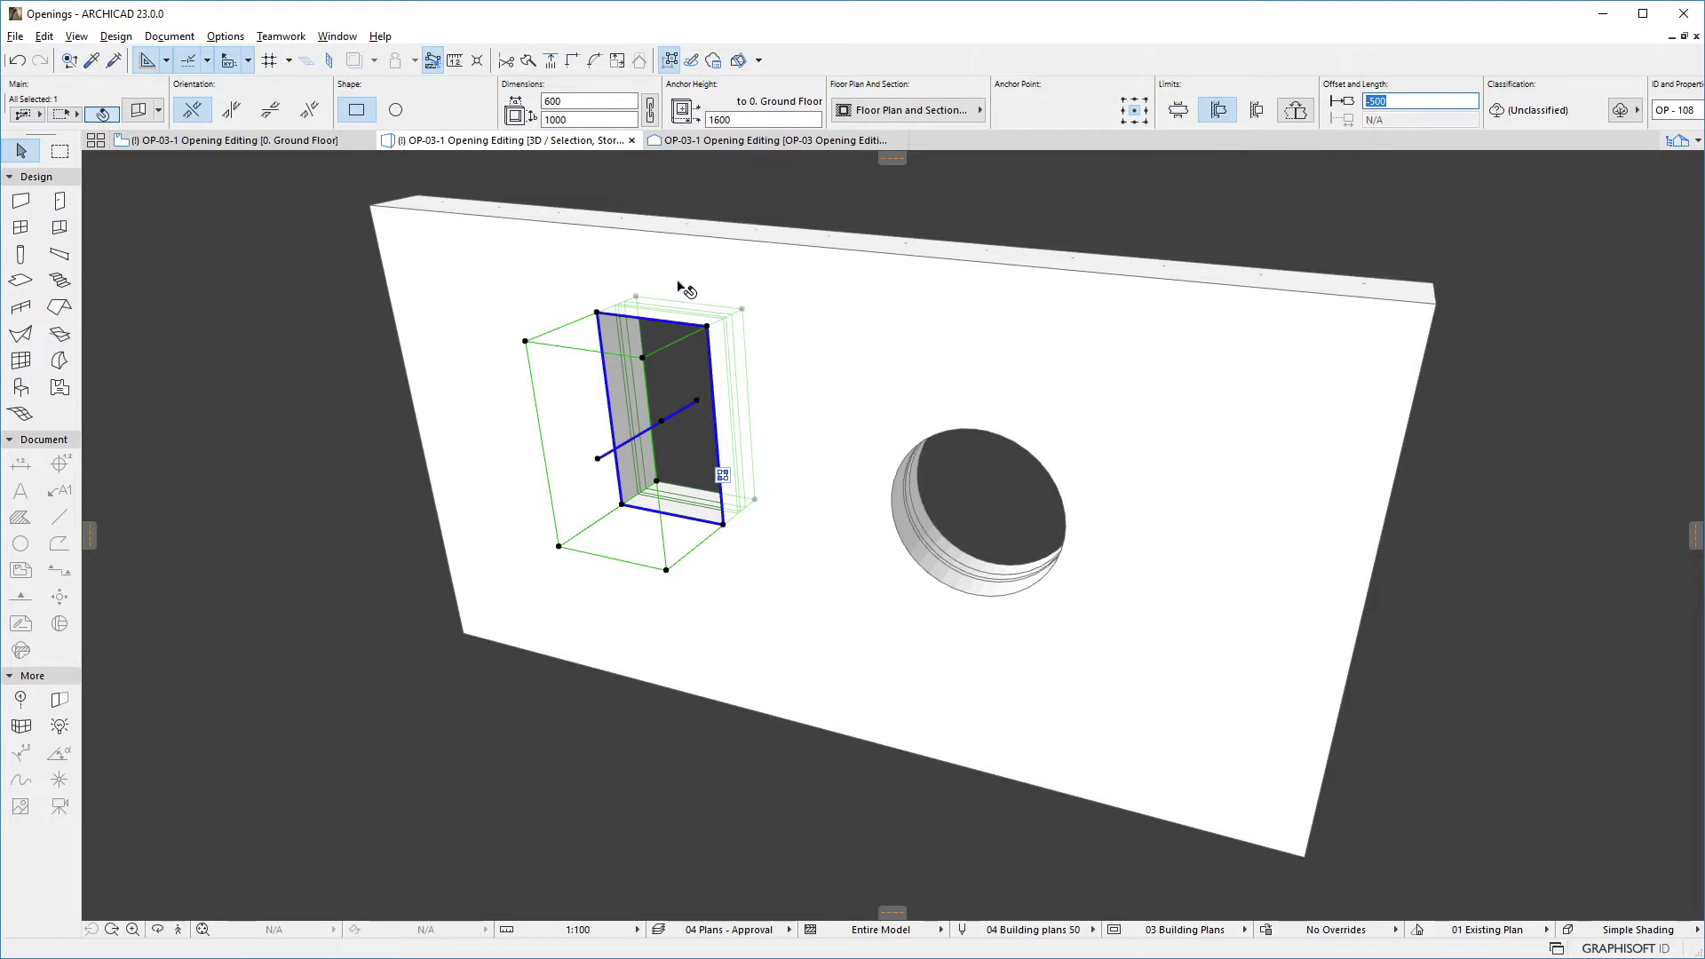
- Set the rectangular opening's cutting length to 1500, check the value, and deselect it
left_click(691, 303)
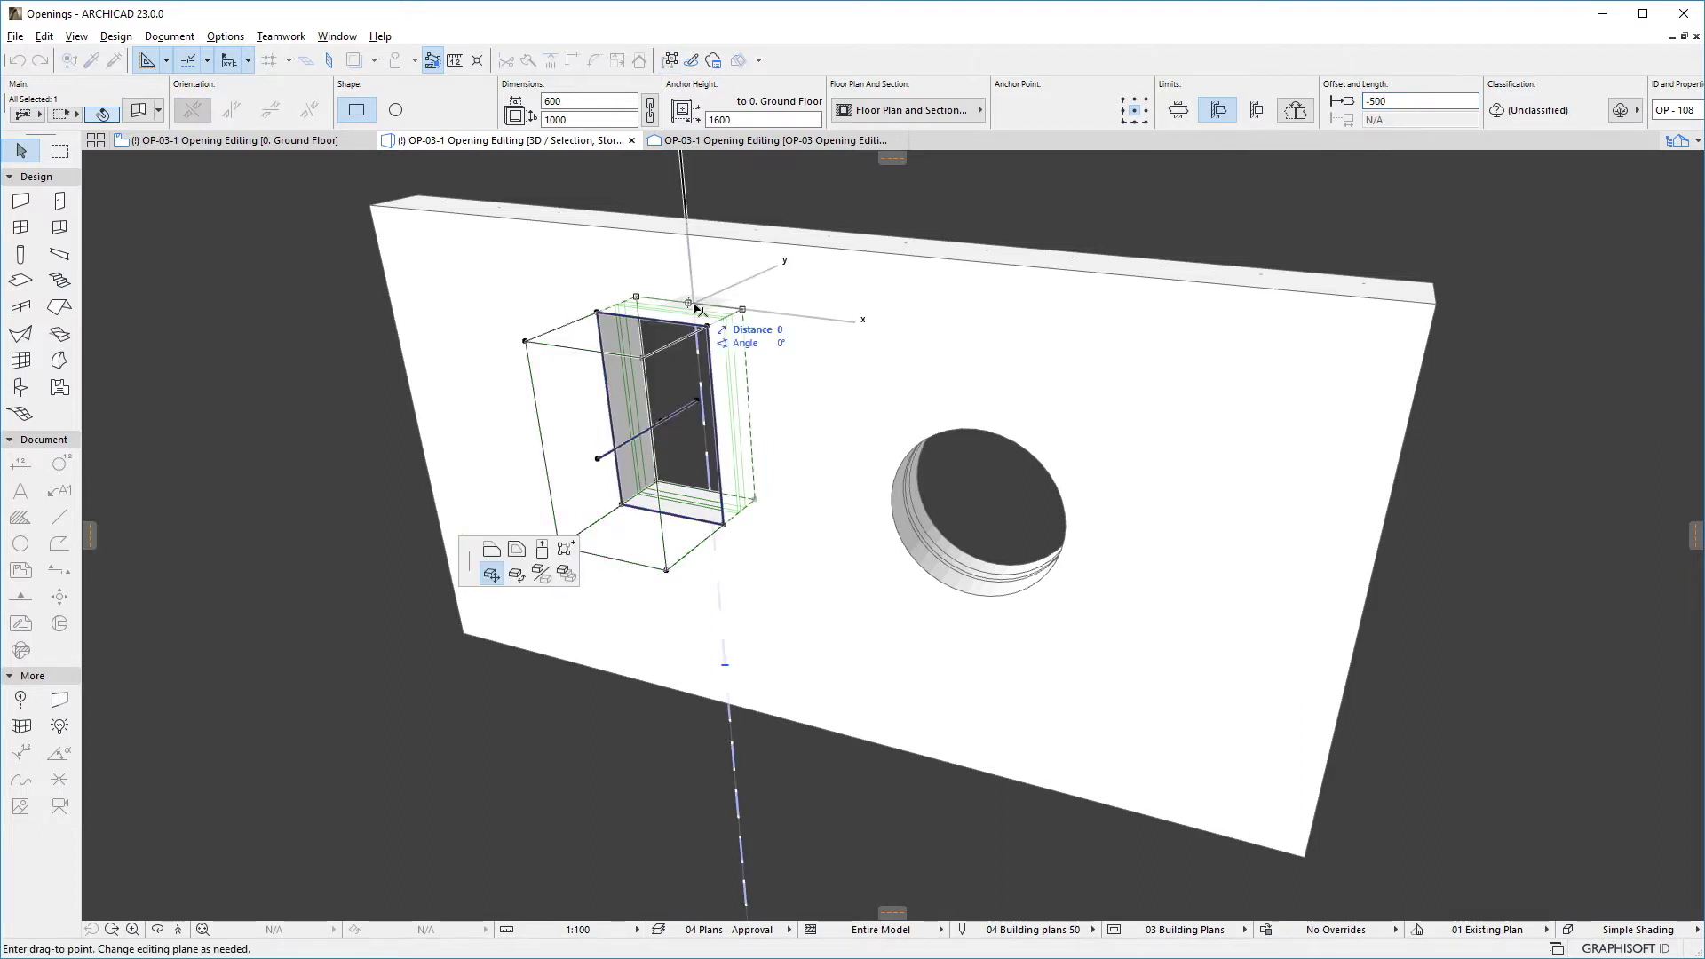
left_click(546, 552)
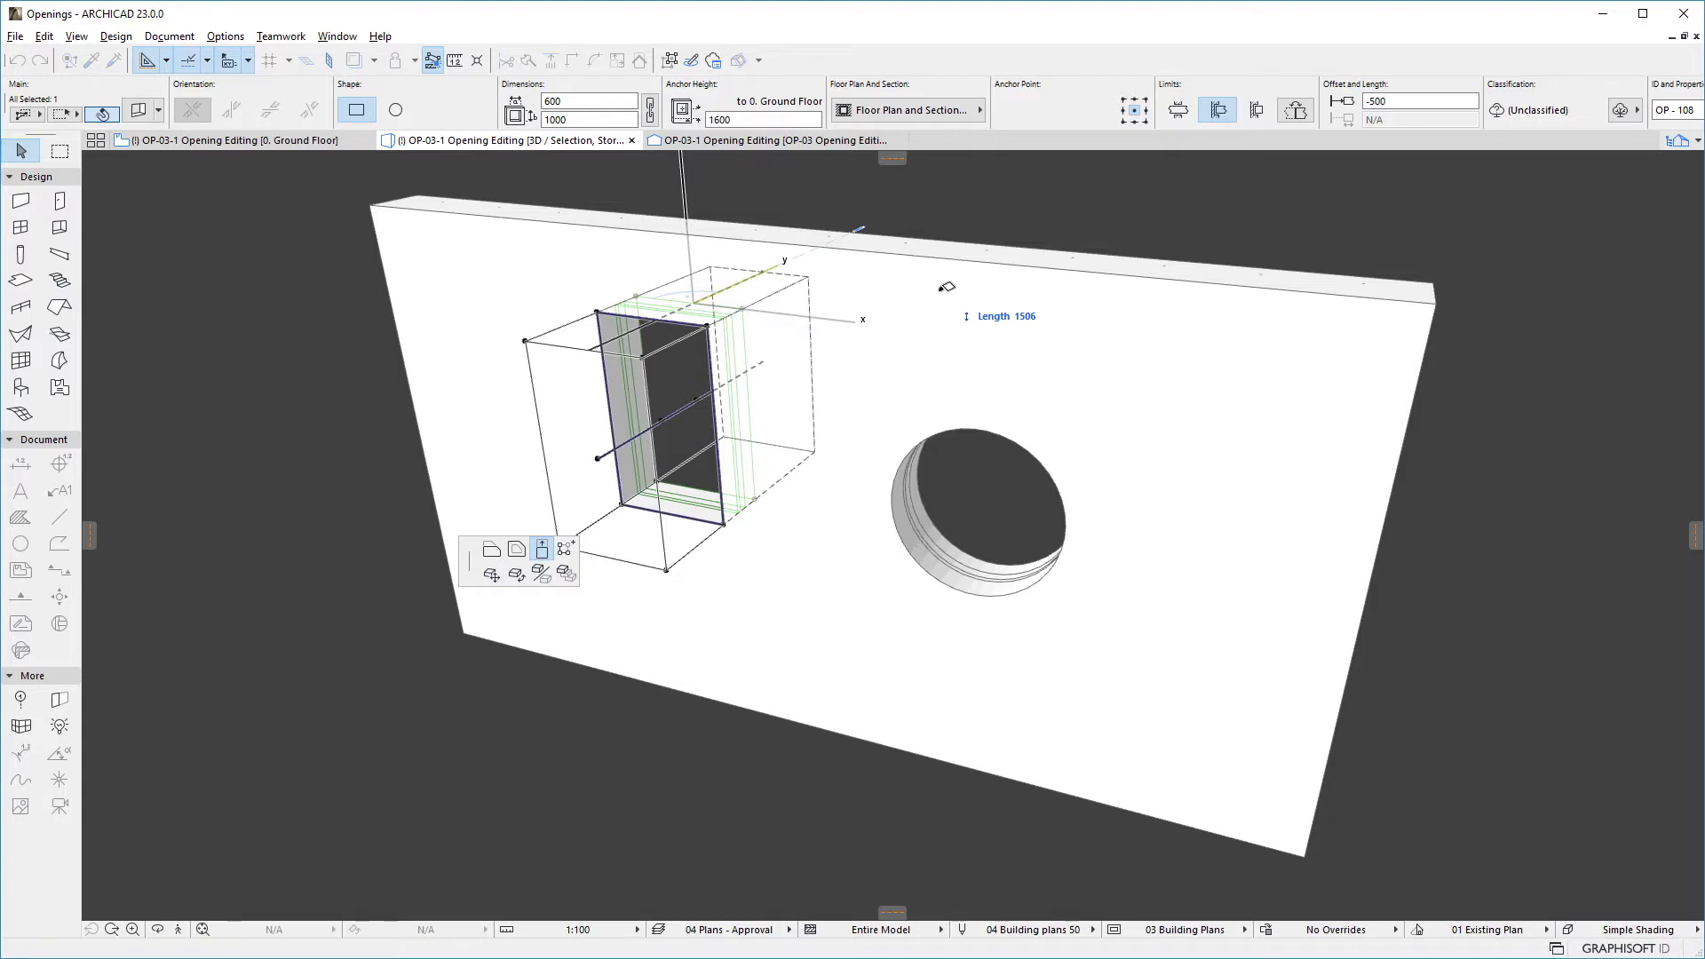
type("15")
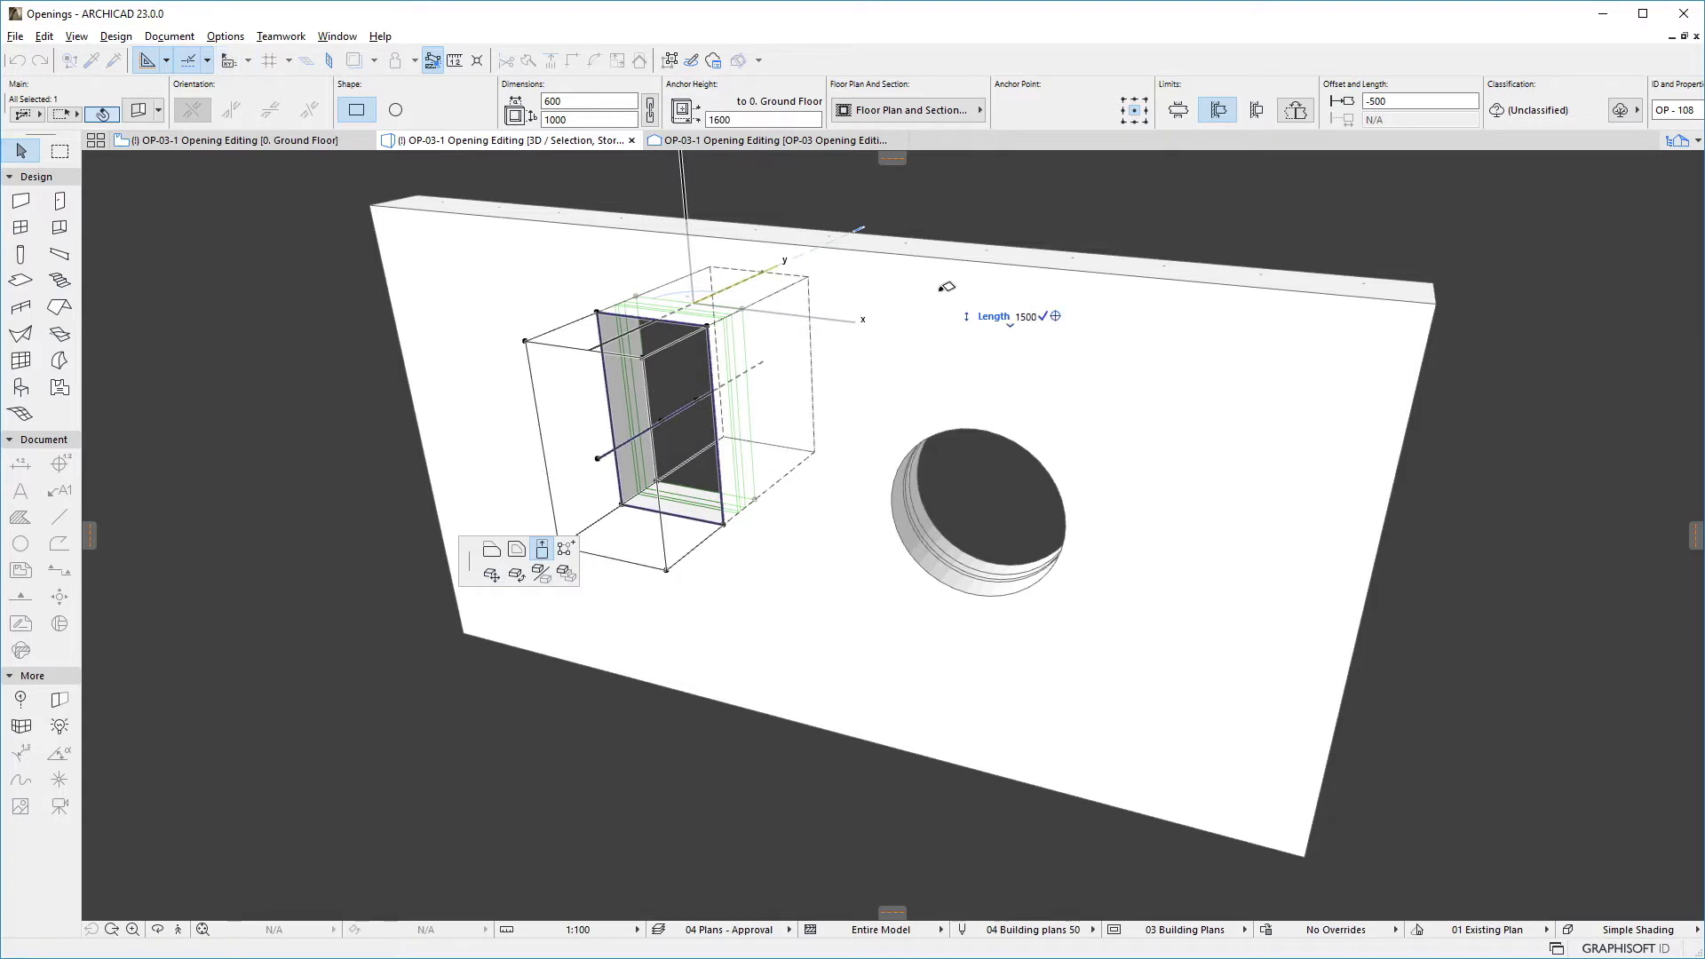
type("00")
key("Return")
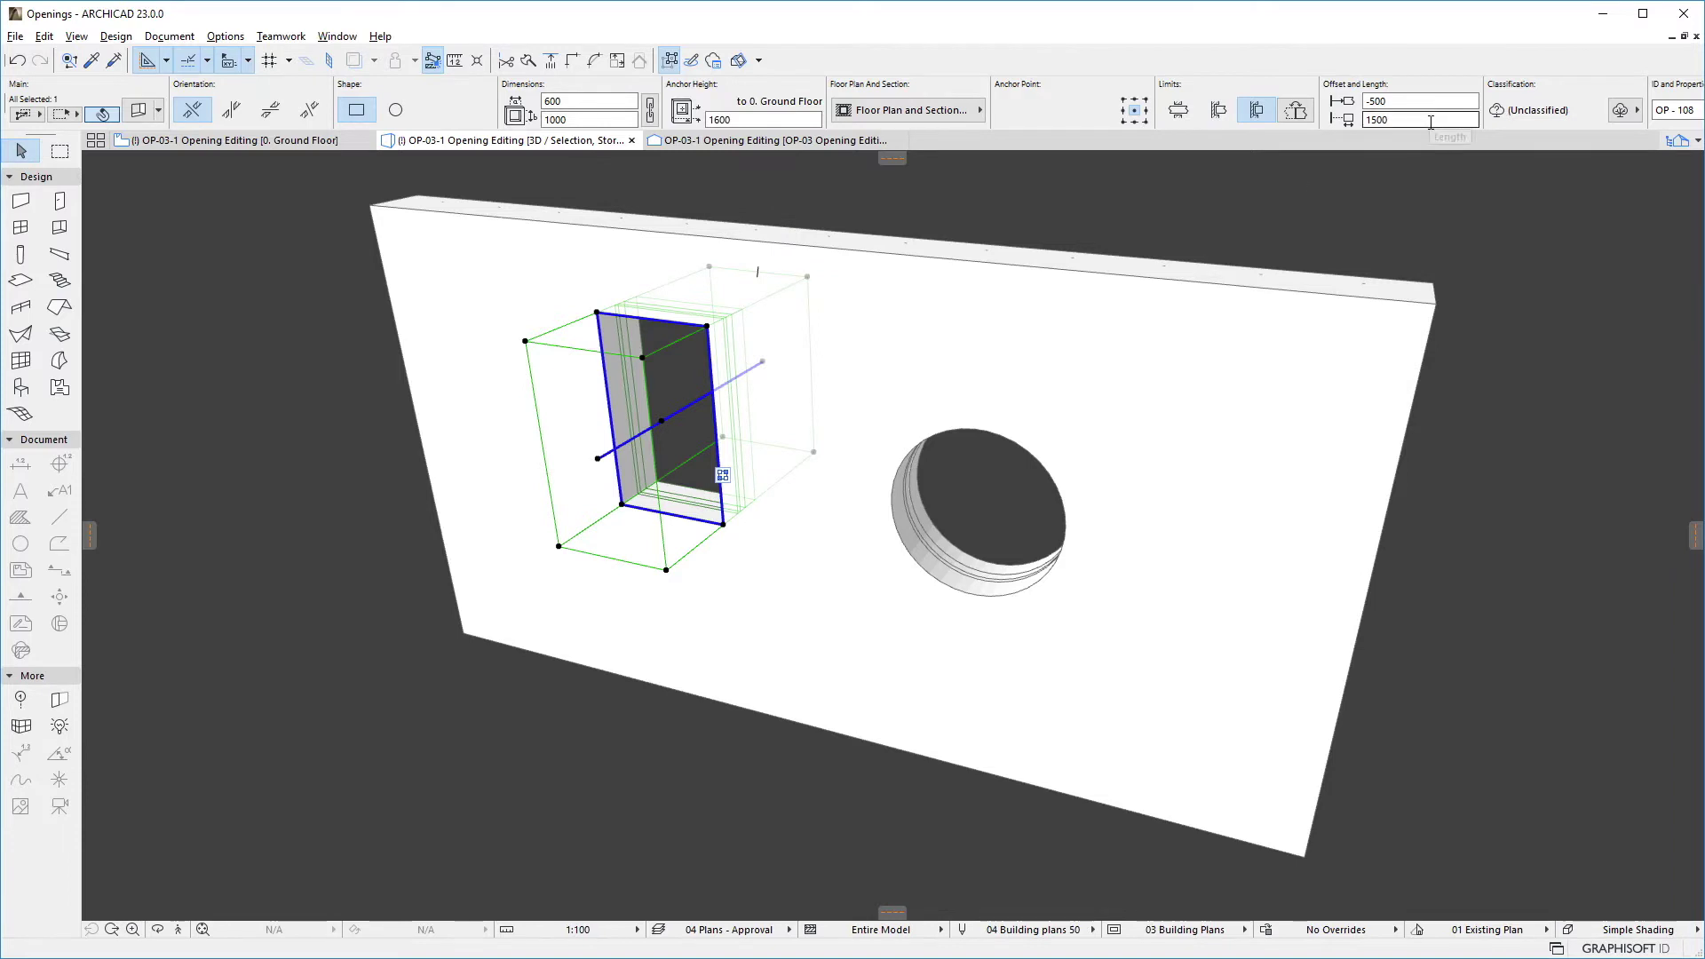
left_click(1377, 119)
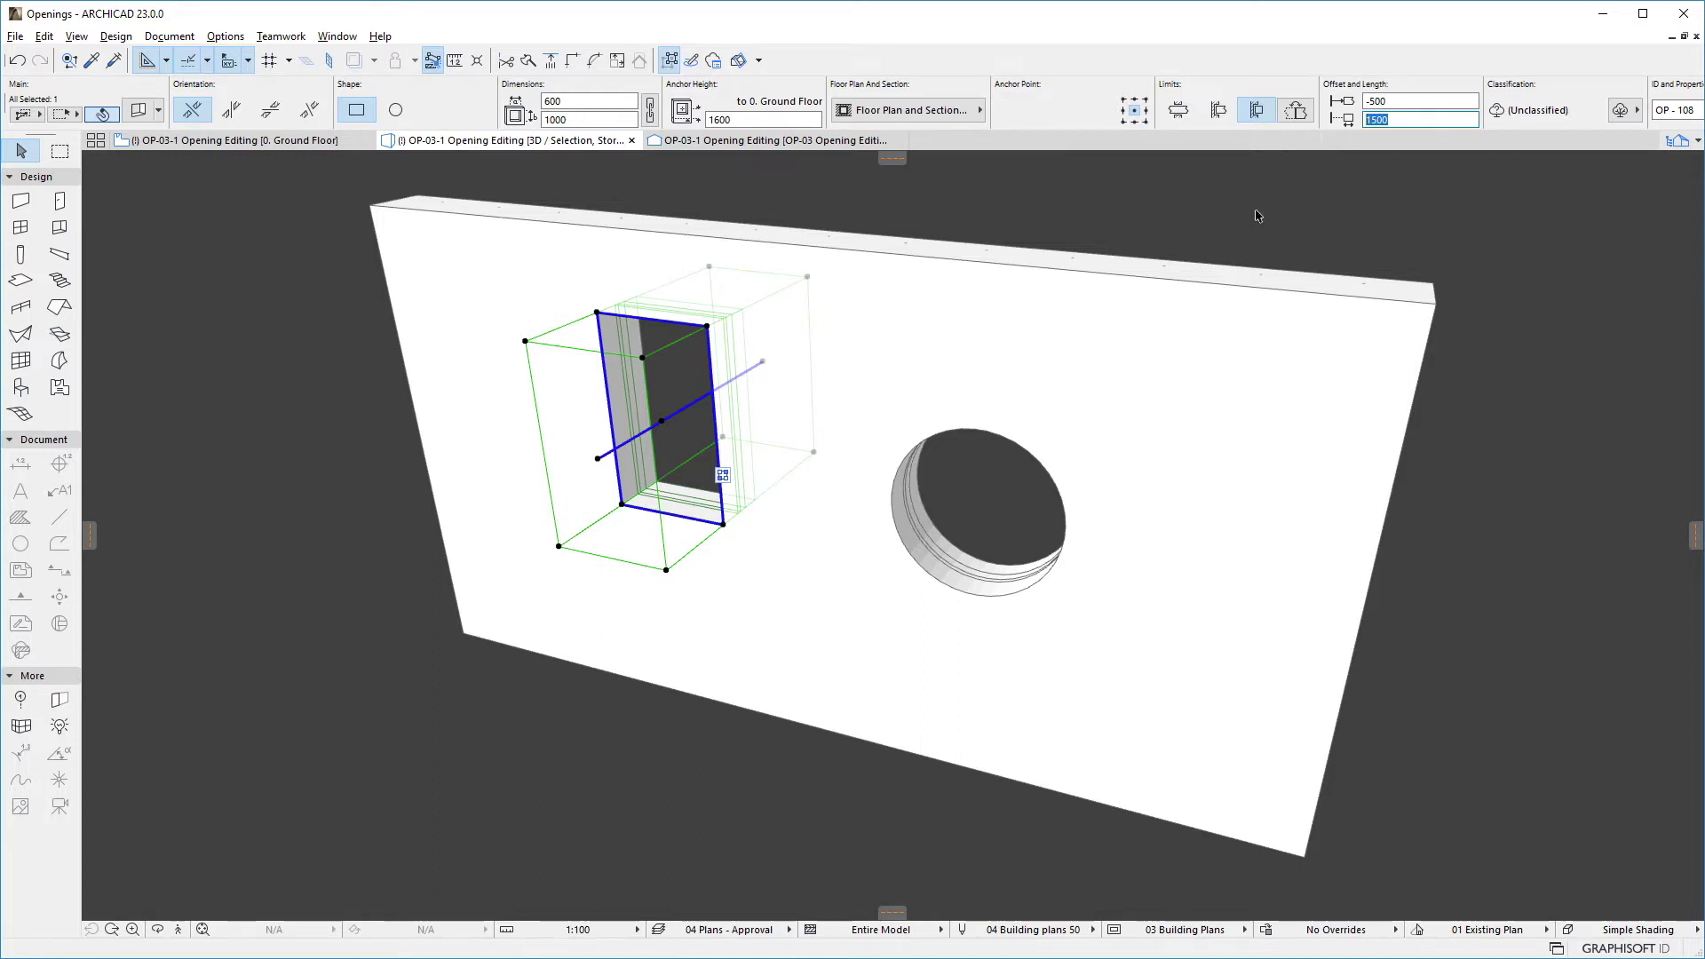
key("Escape")
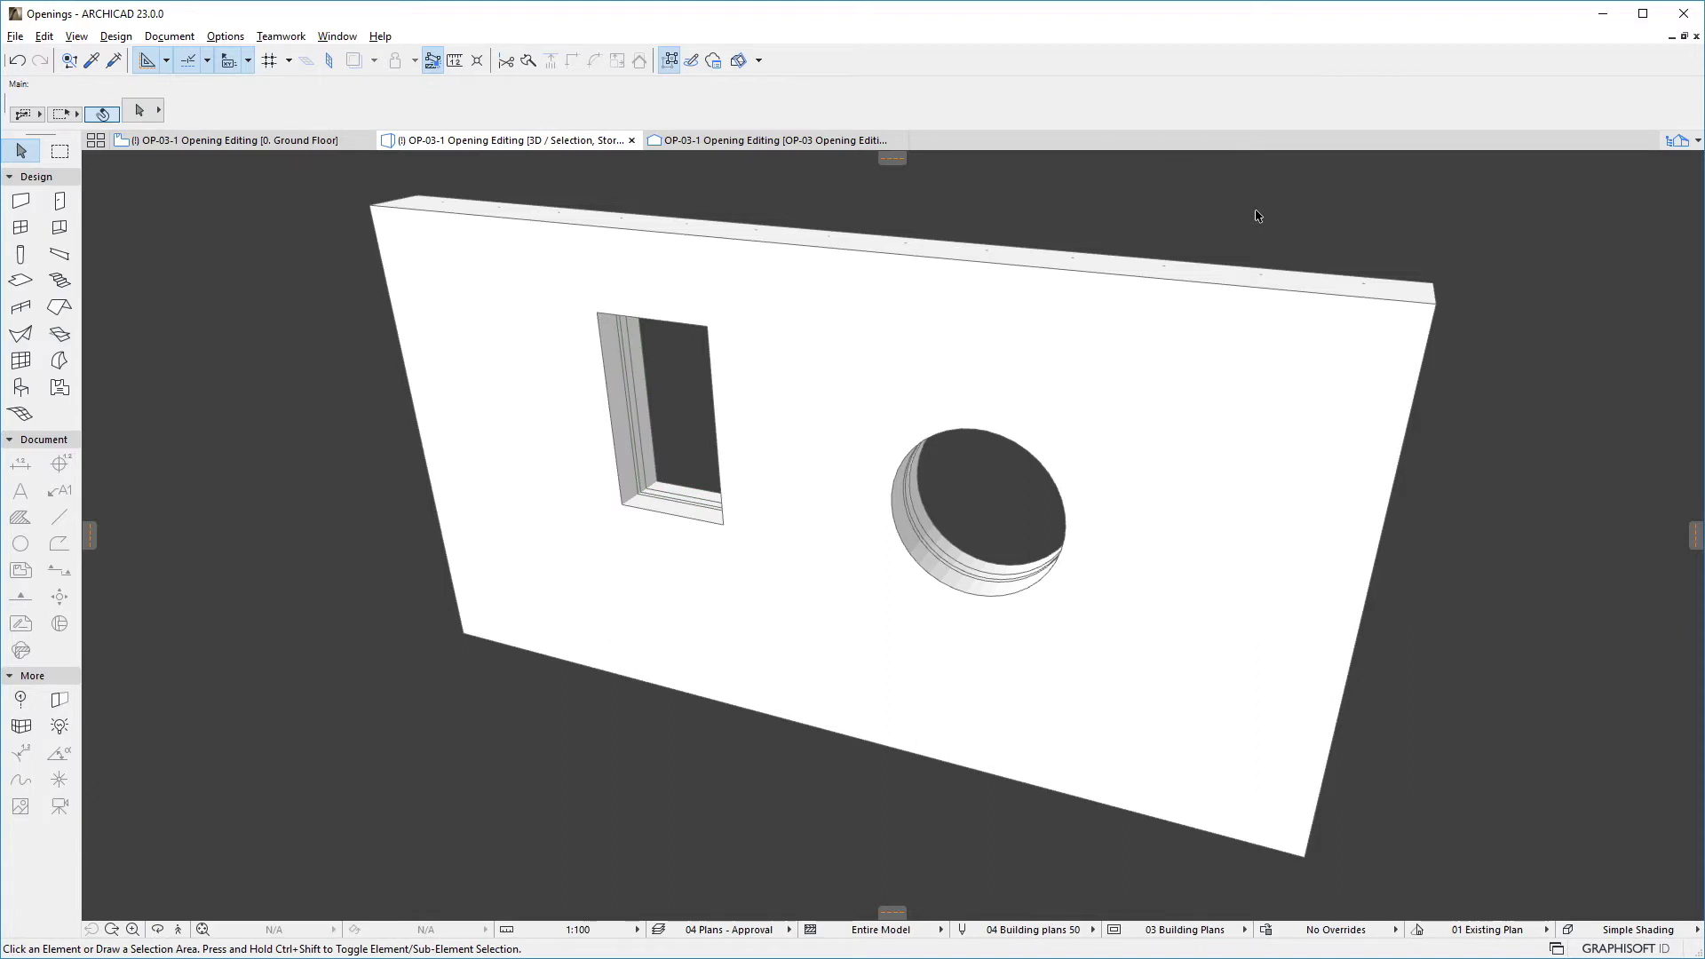
- Reselect the rectangular opening and widen it from its edge to 800
key("ctrl+z")
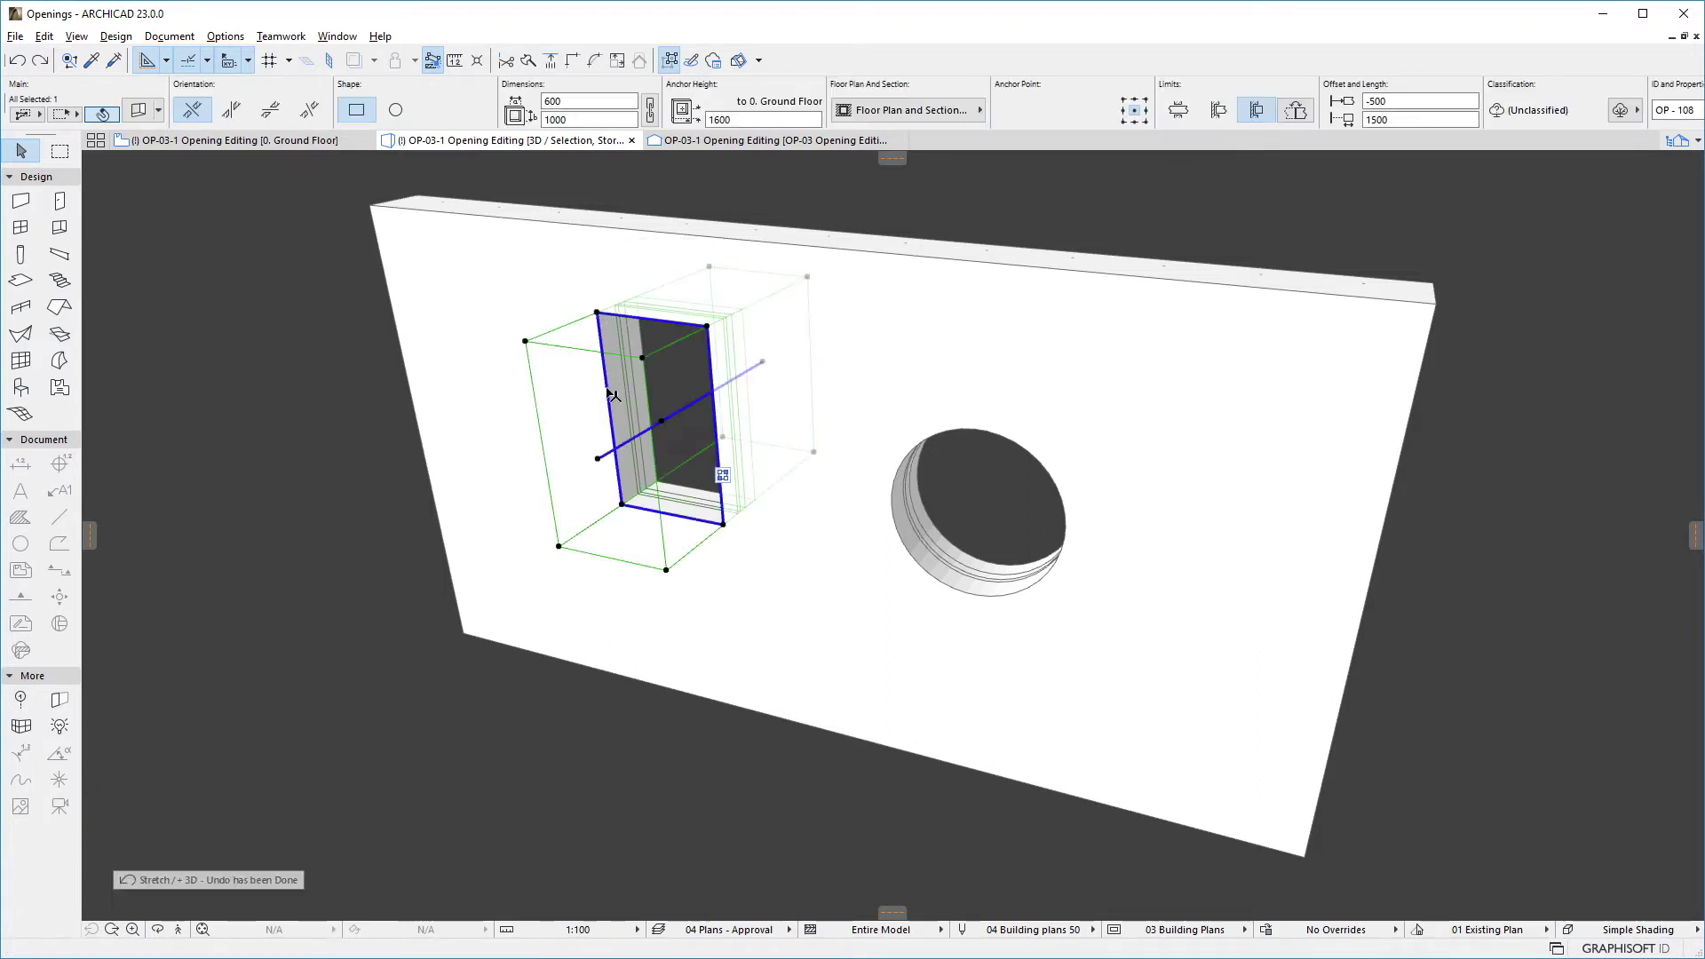
left_click(612, 394)
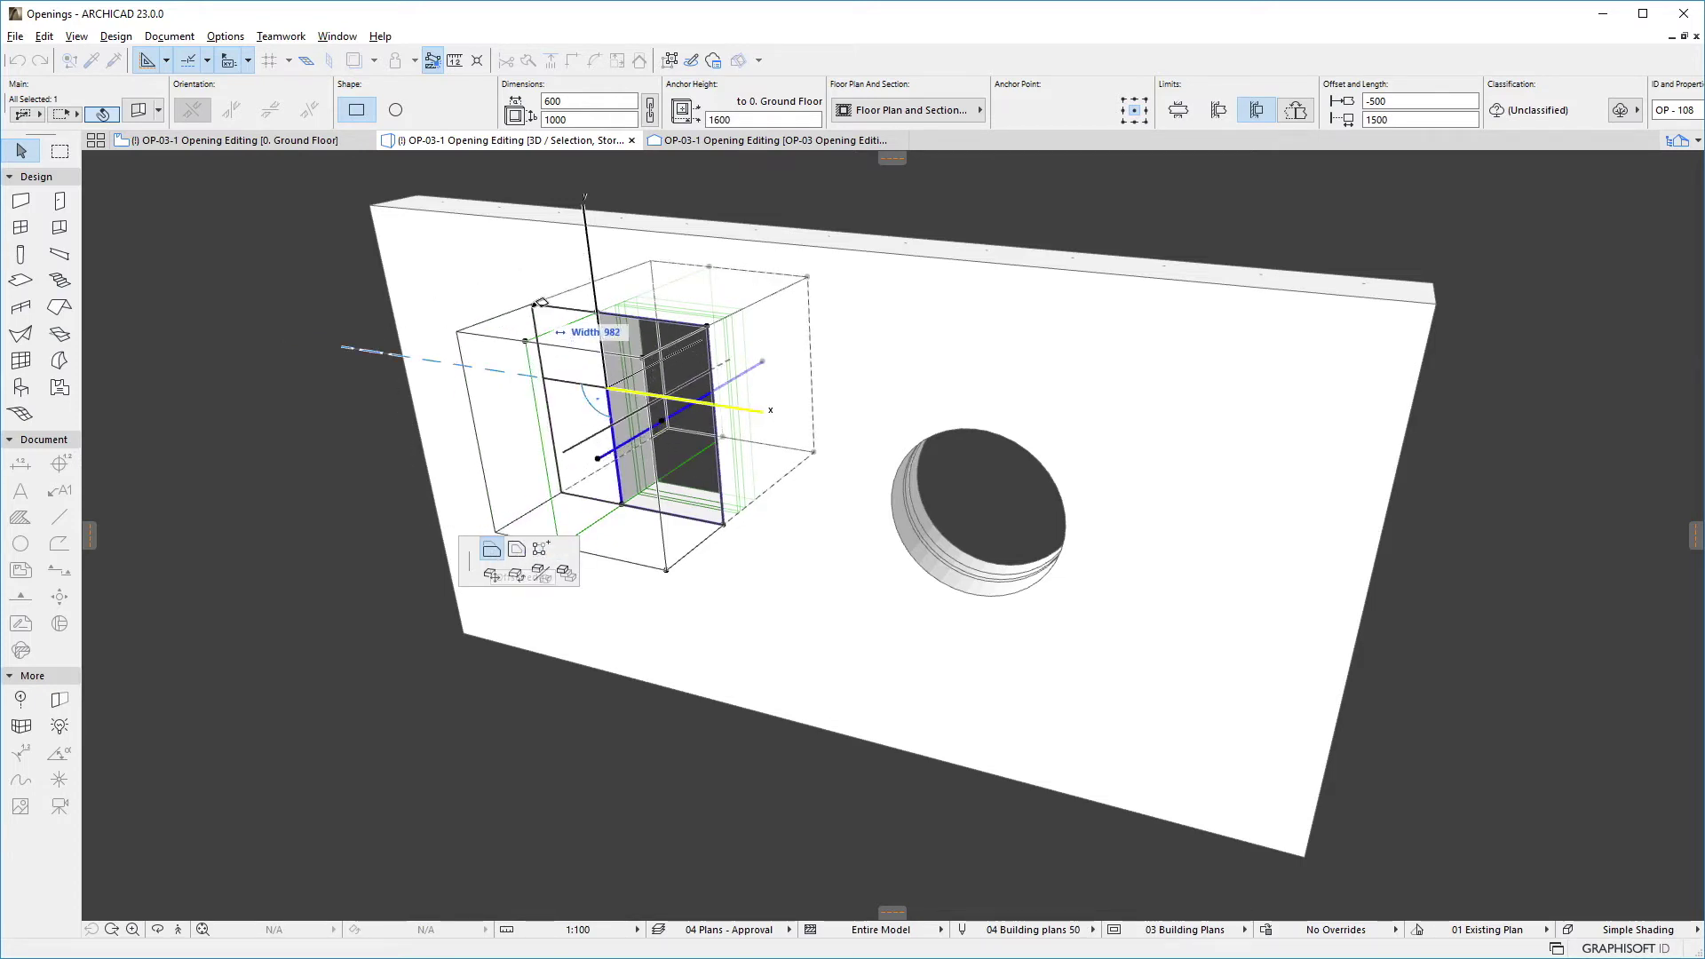
type("800")
key("Return")
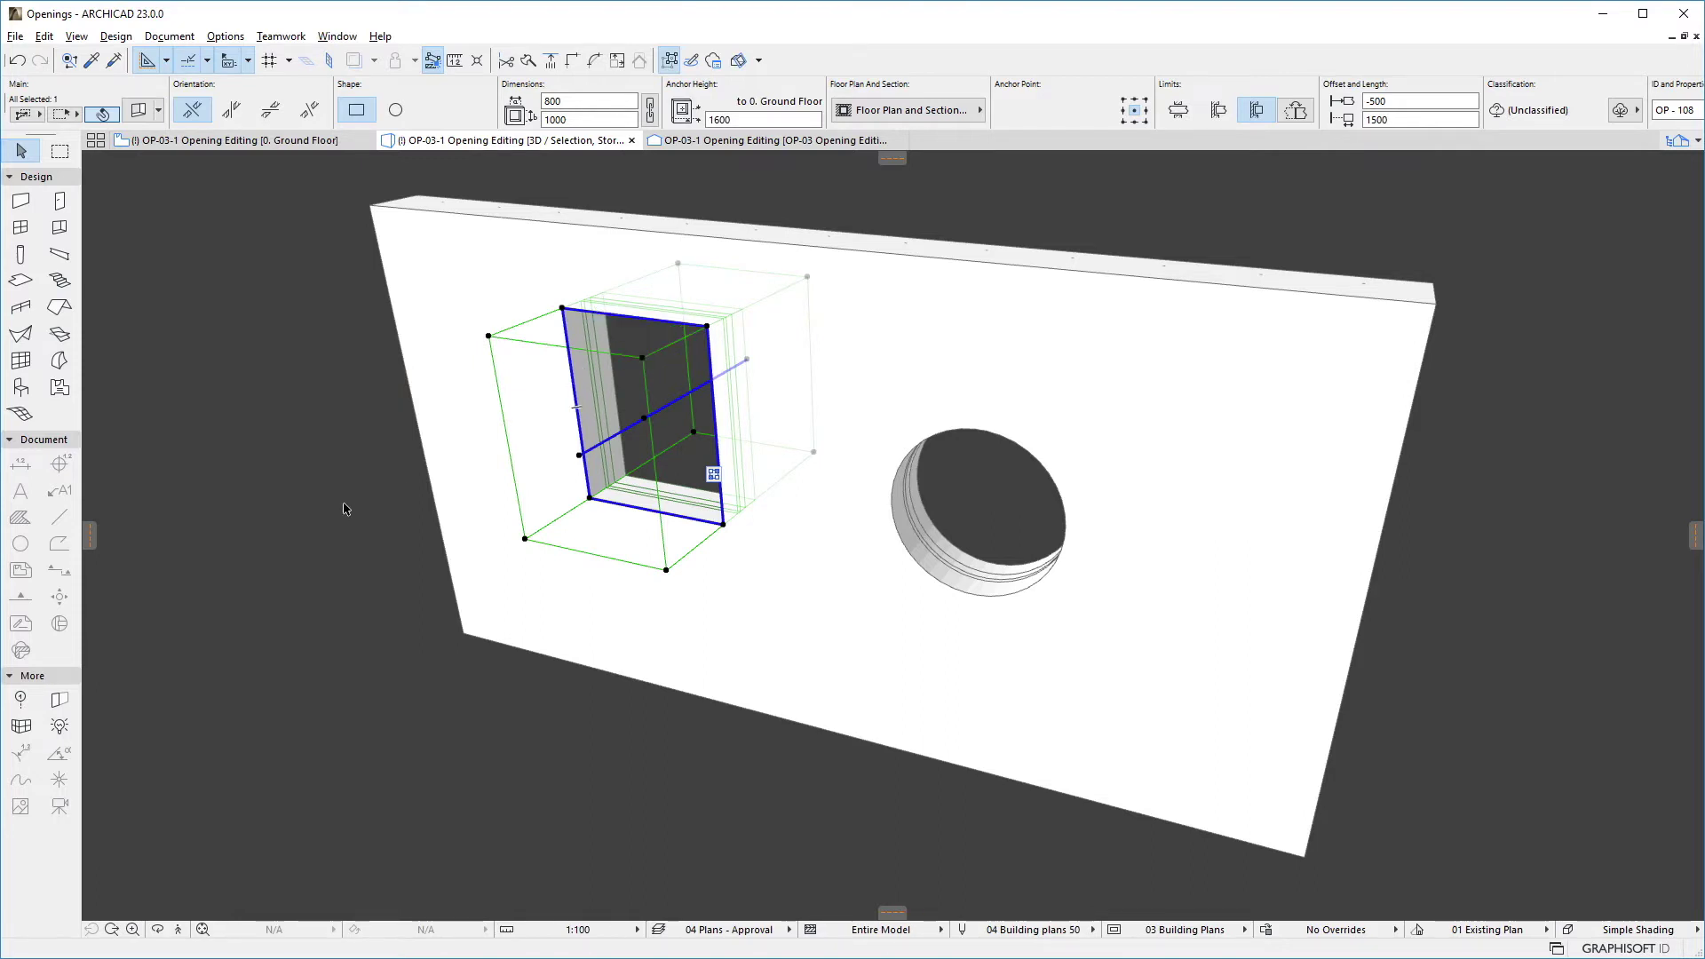
key("Escape")
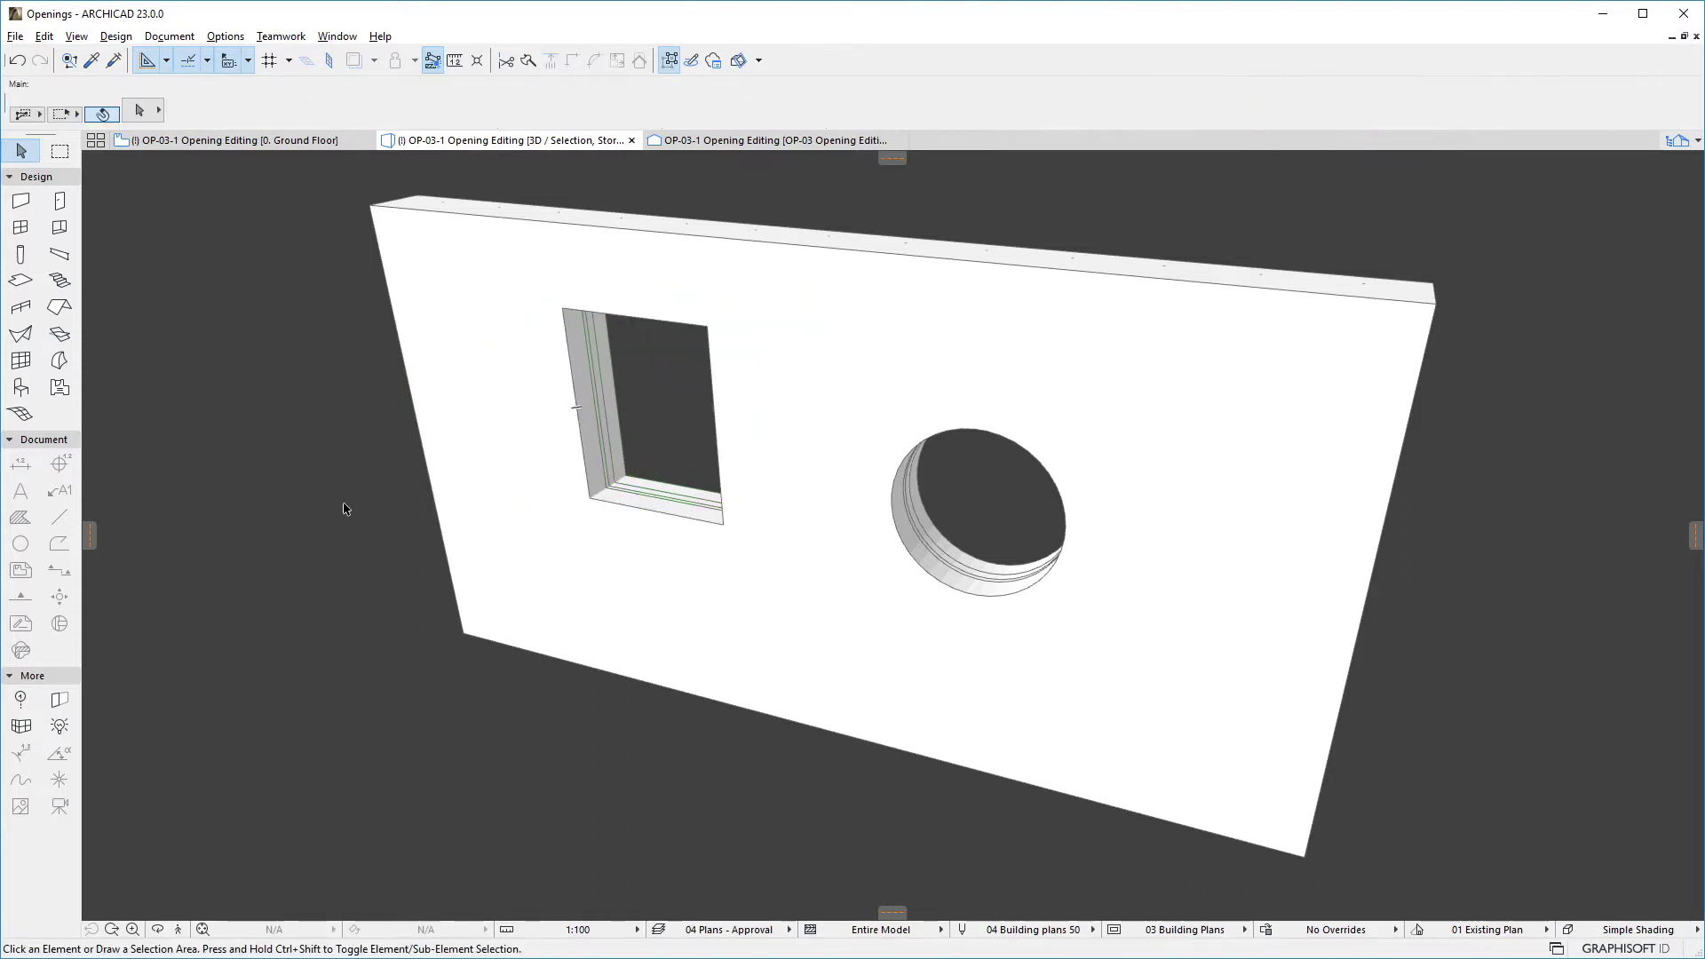
- Stretch the circular opening by 600 into an ellipse 1210 wide and 800 high
left_click(933, 550)
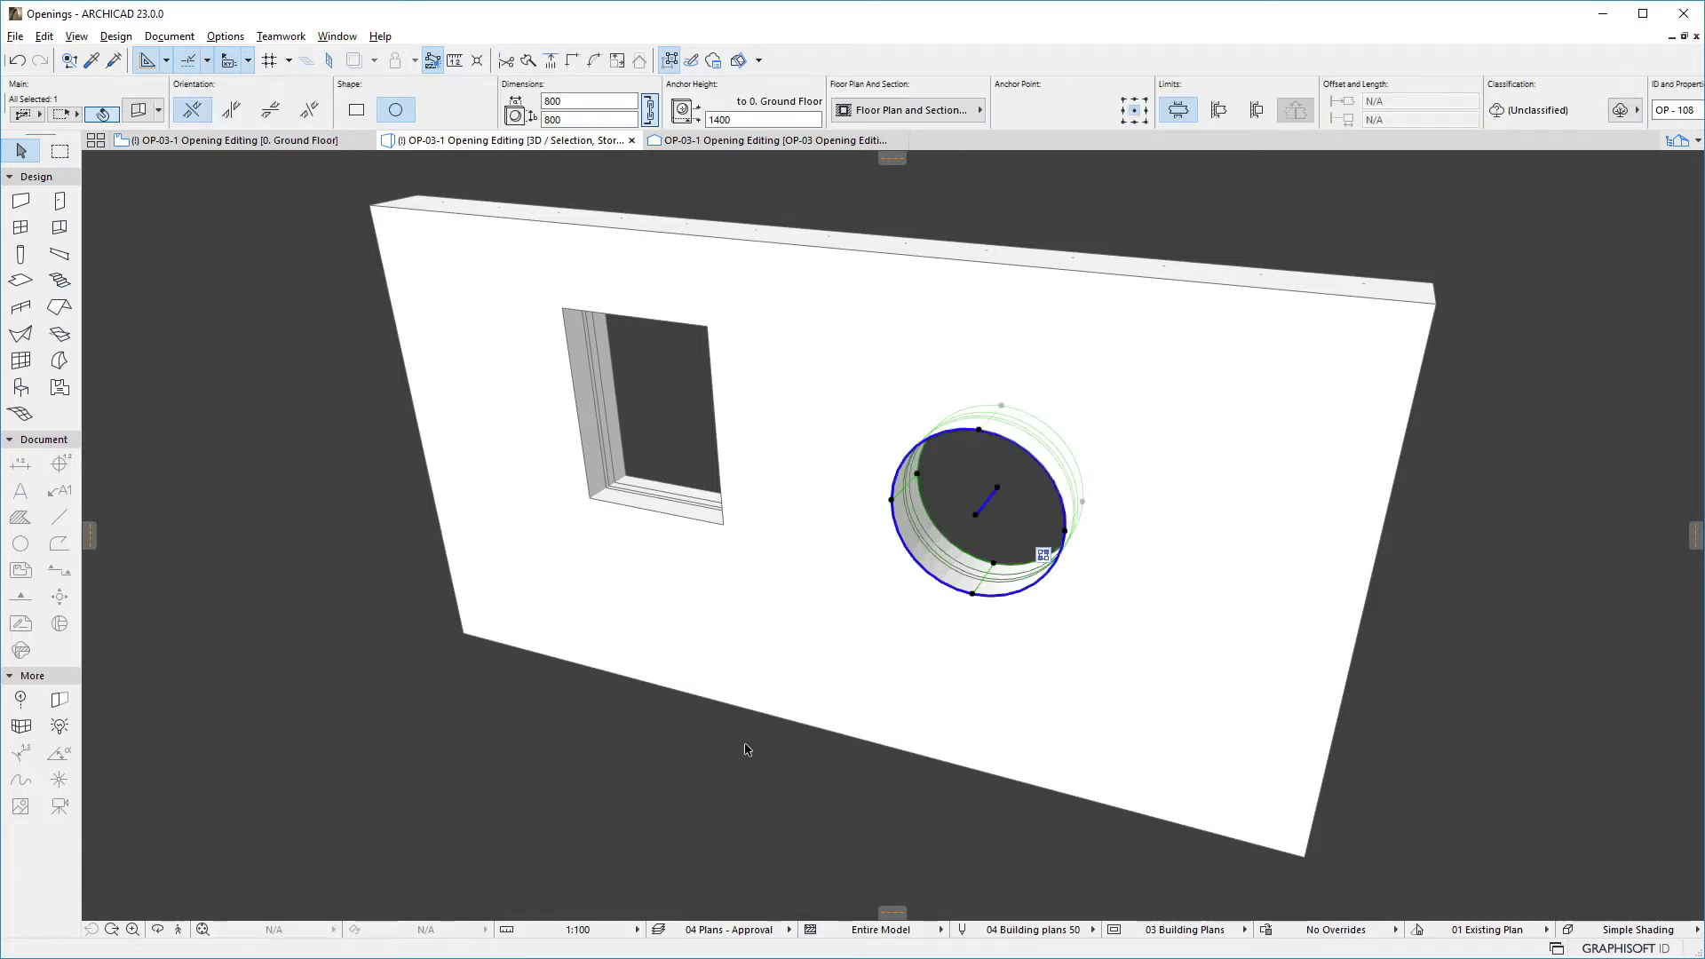
left_click(892, 503)
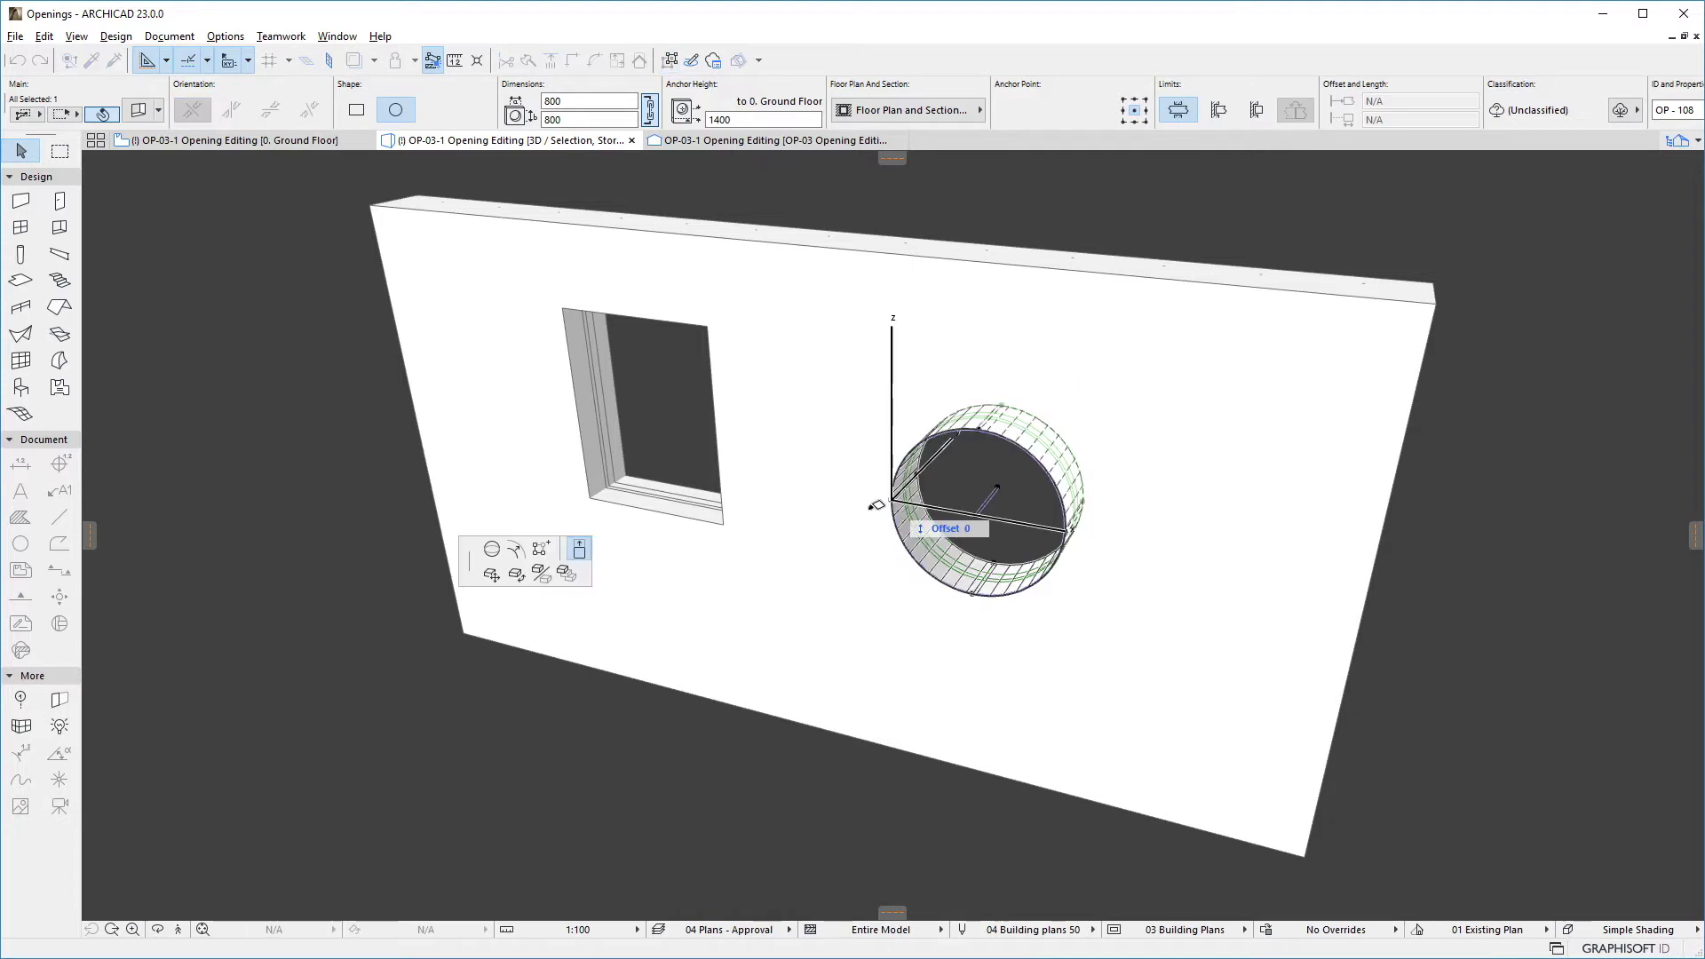
left_click(494, 554)
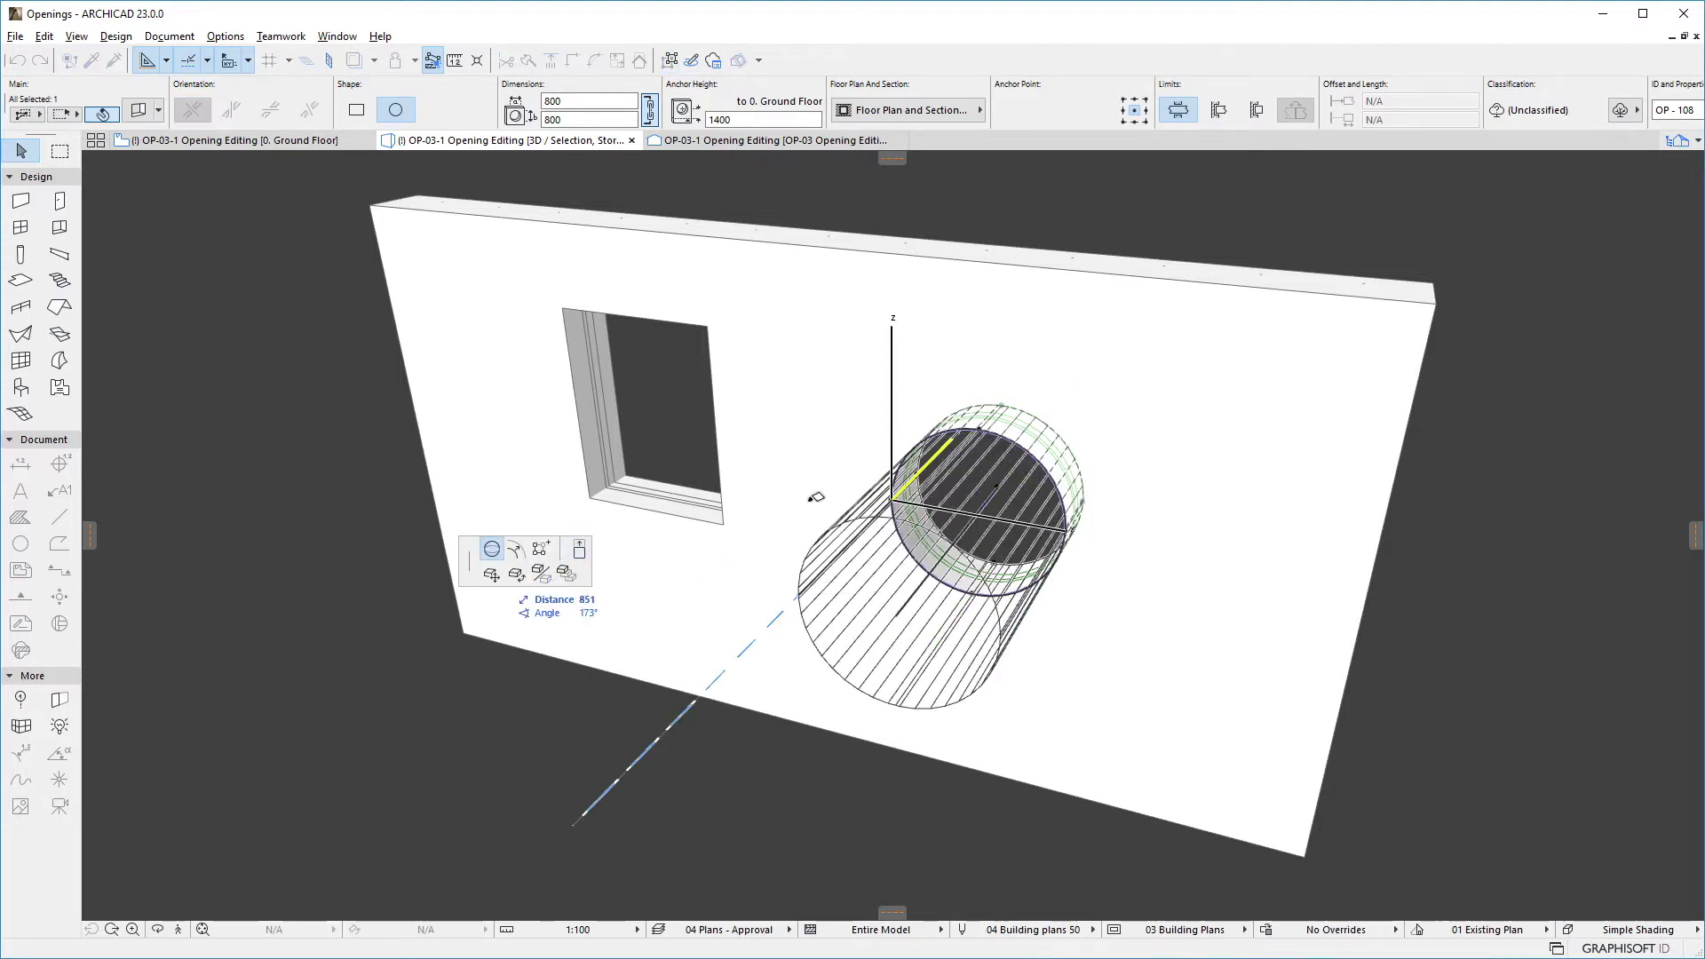
type("600")
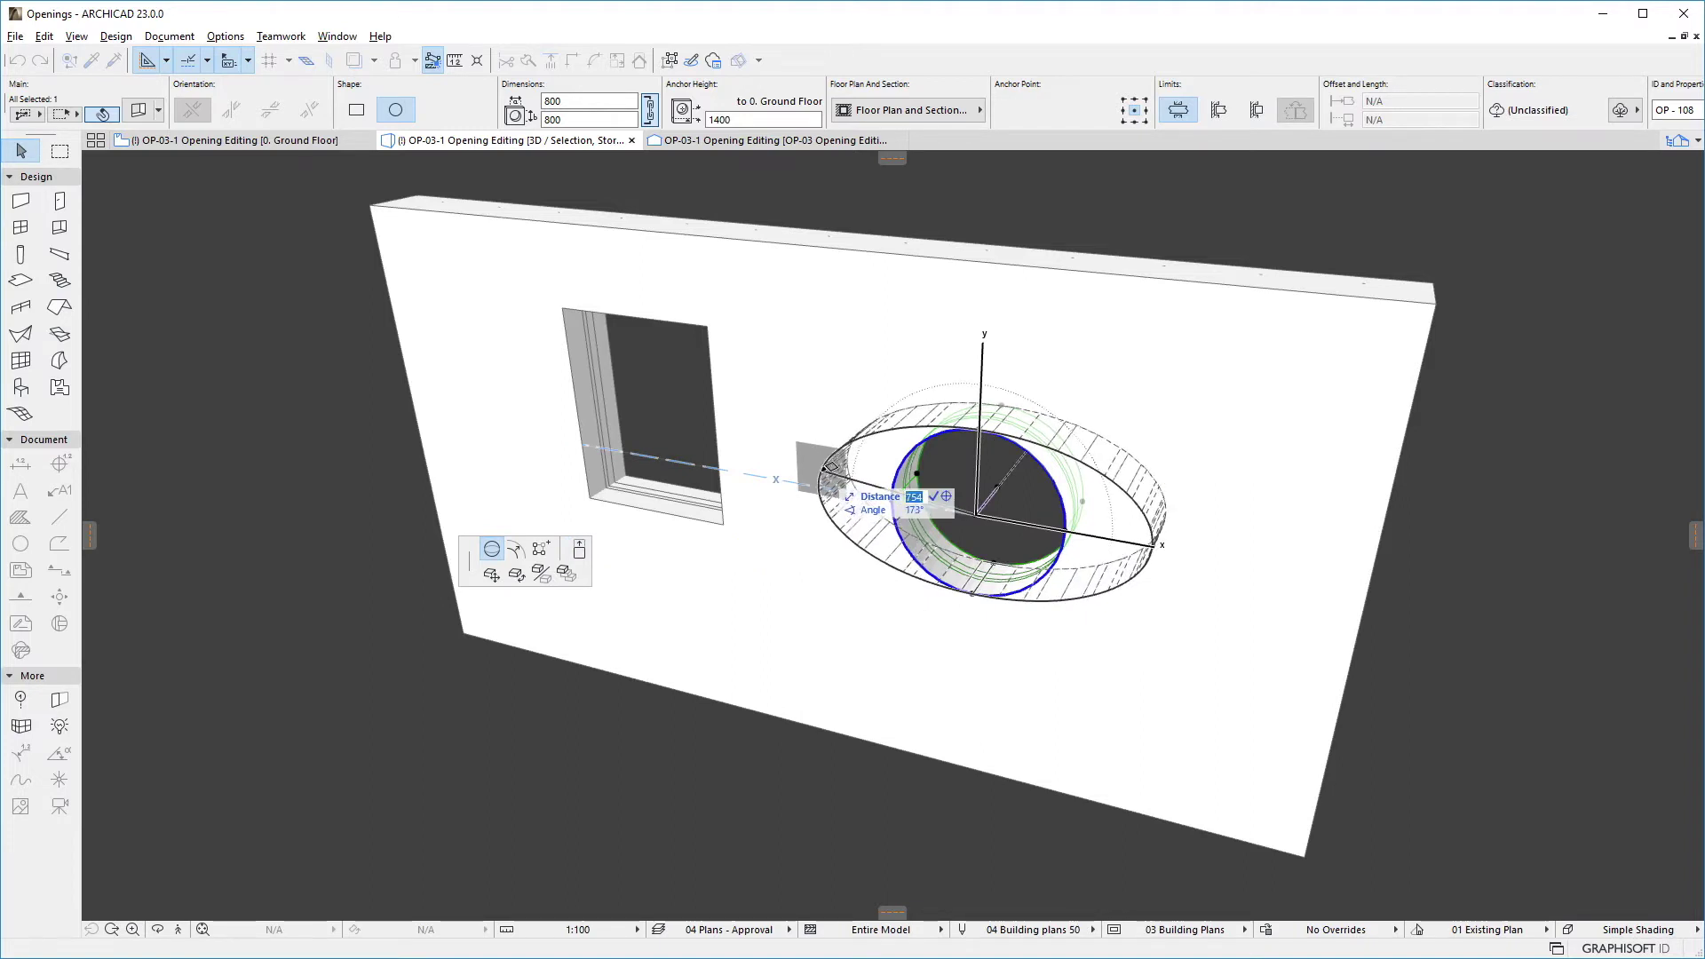
key("Return")
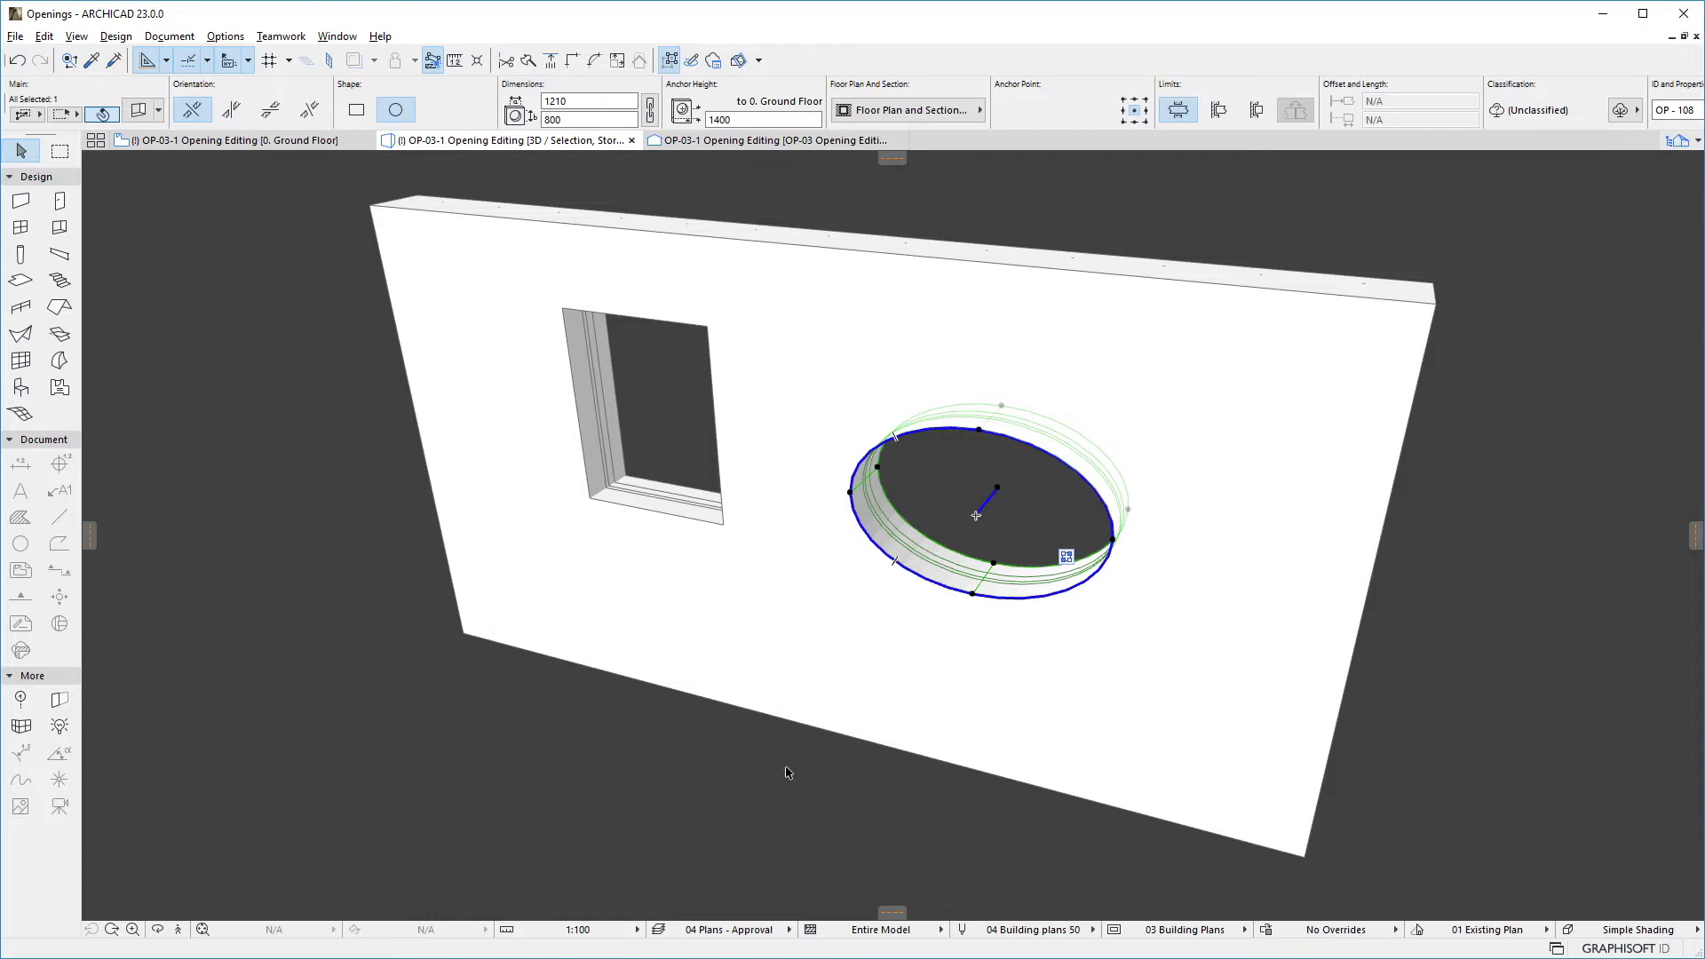
left_click(850, 497)
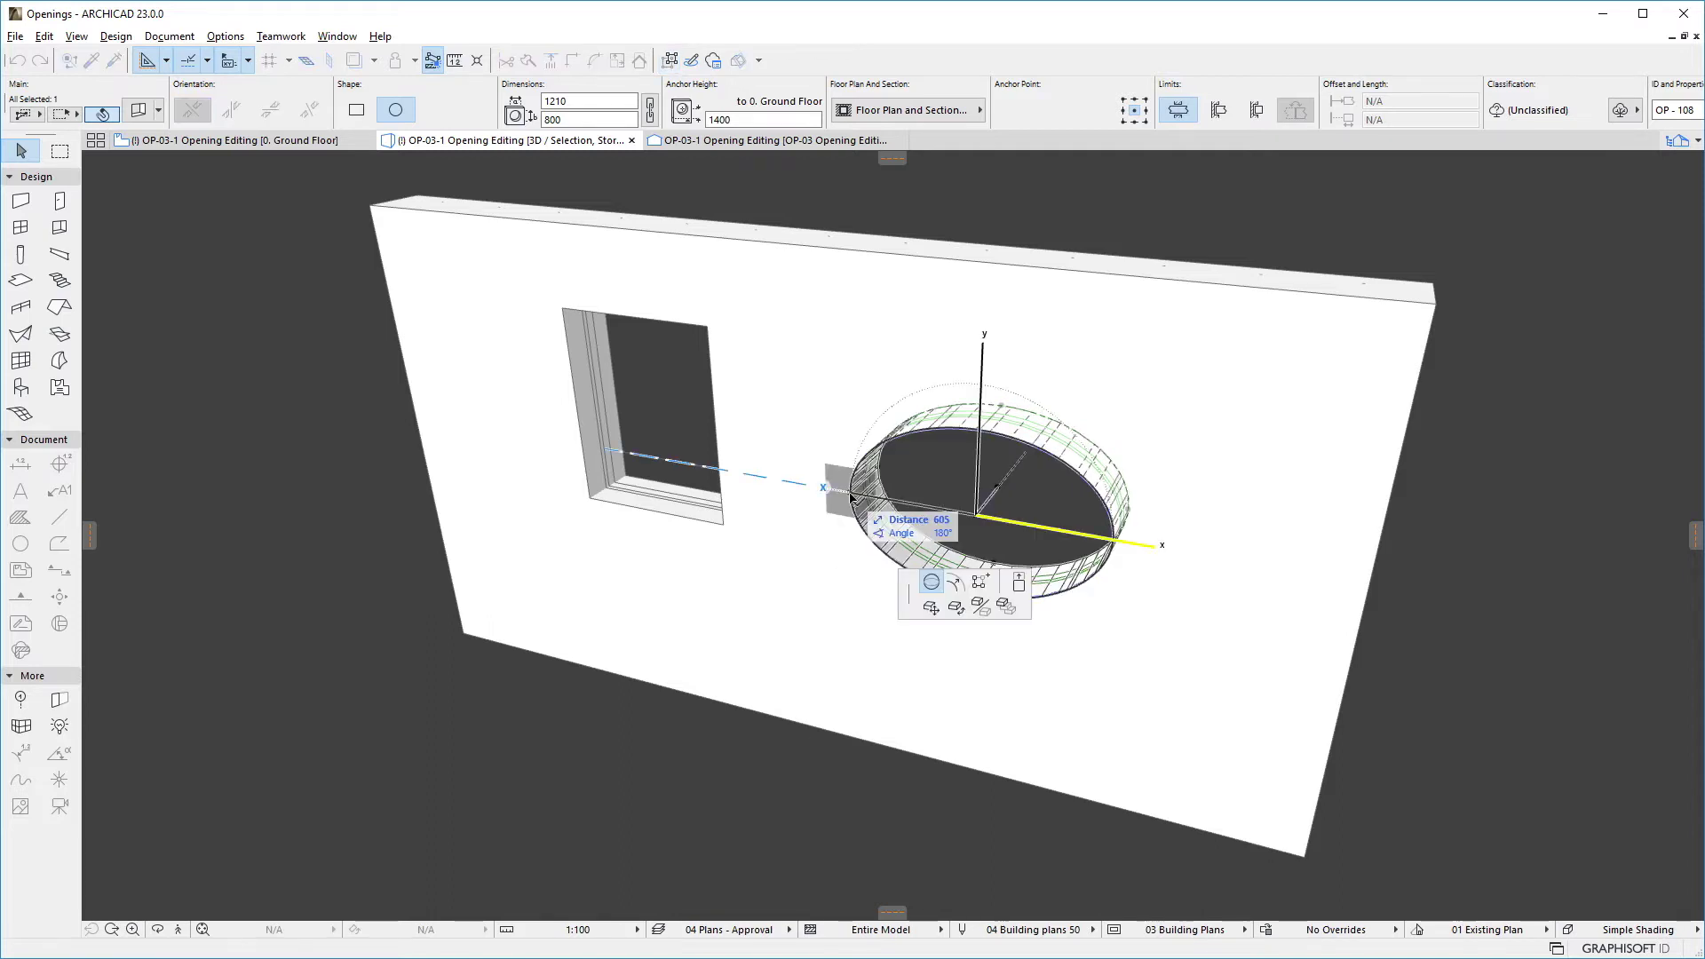
- Radially enlarge the oval opening with a 750 radius, making it 1500 wide
left_click(954, 585)
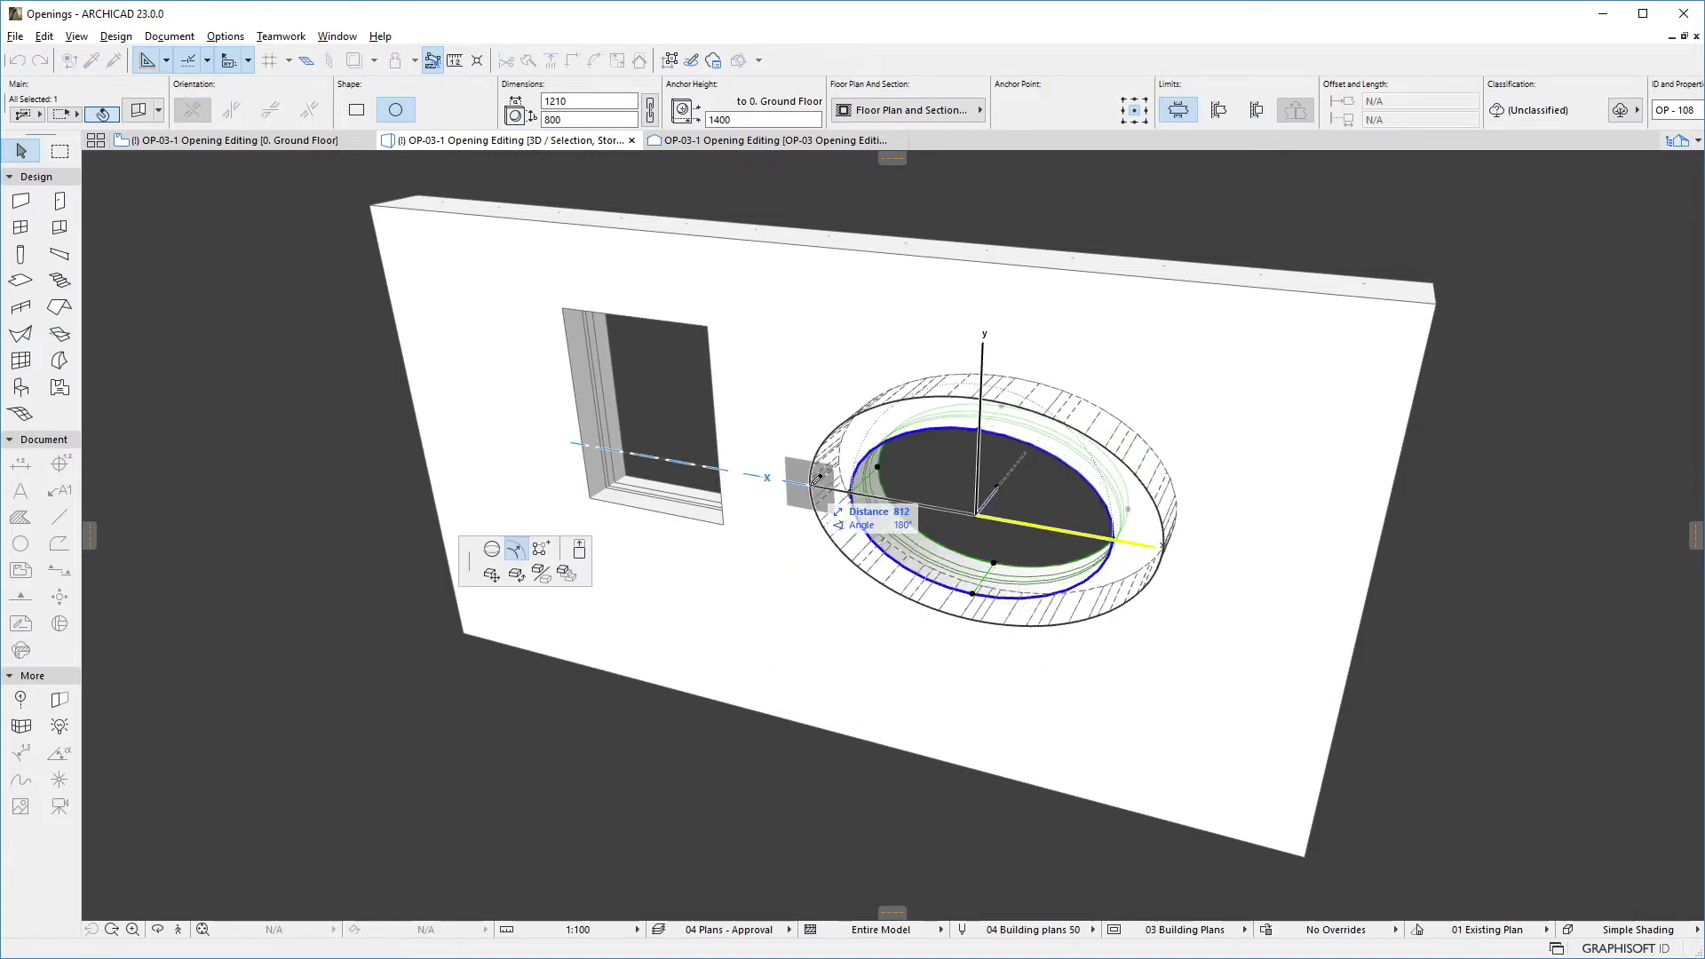
type("750")
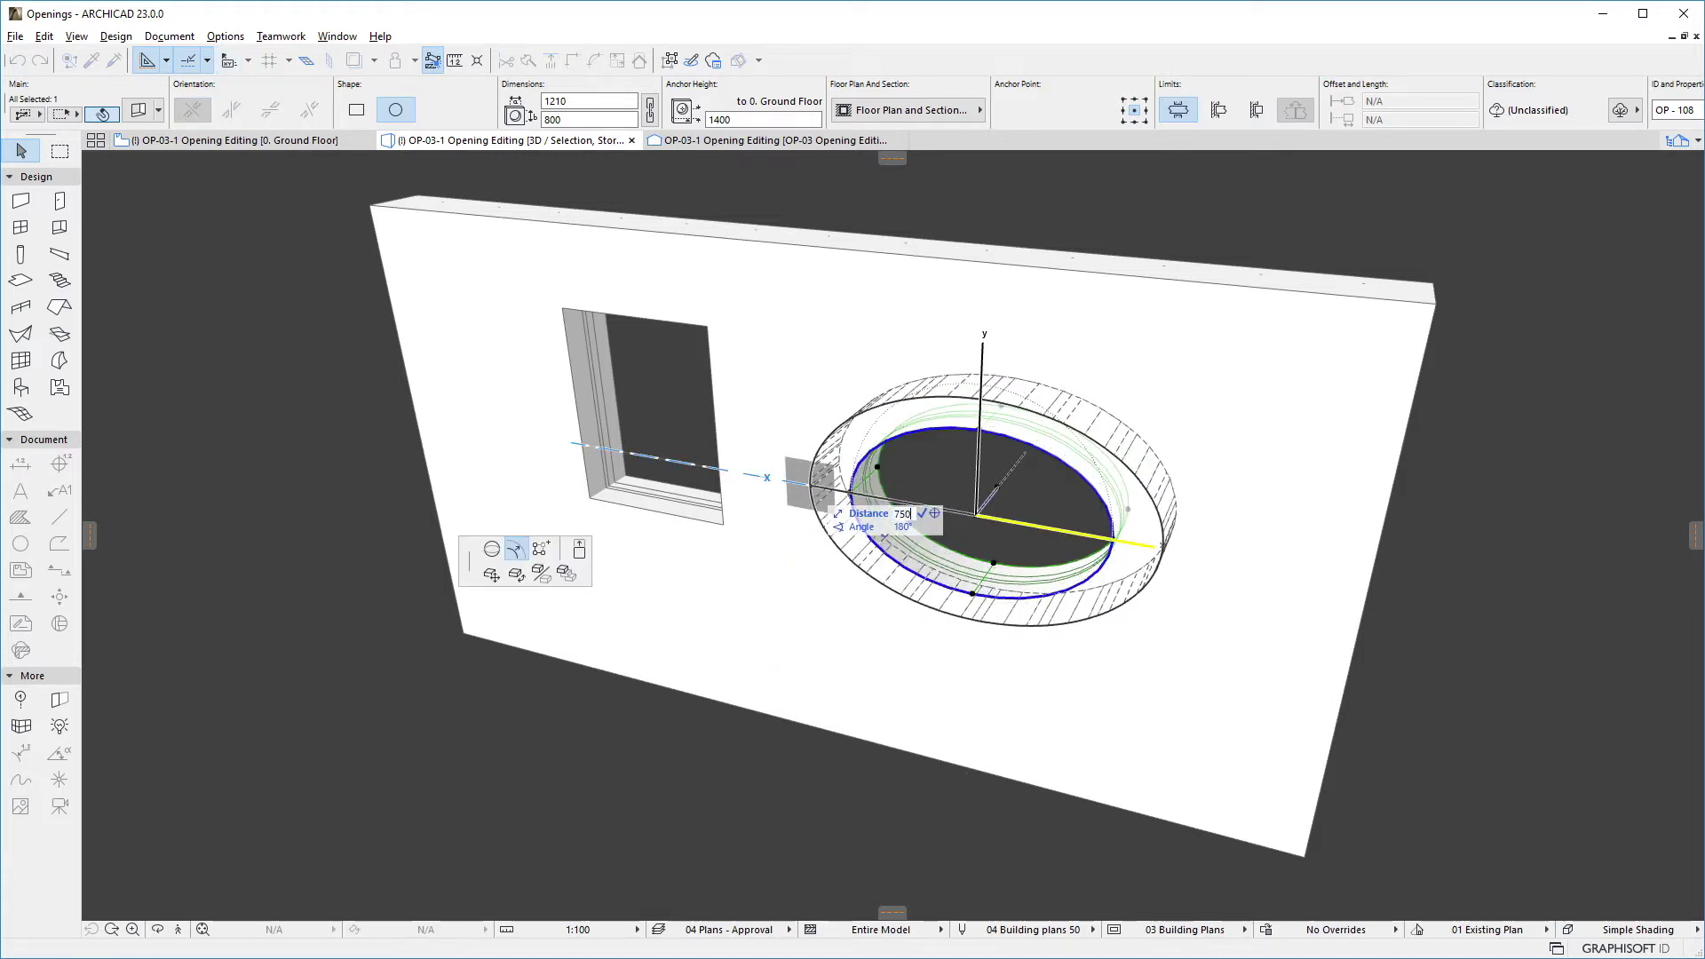
key("Return")
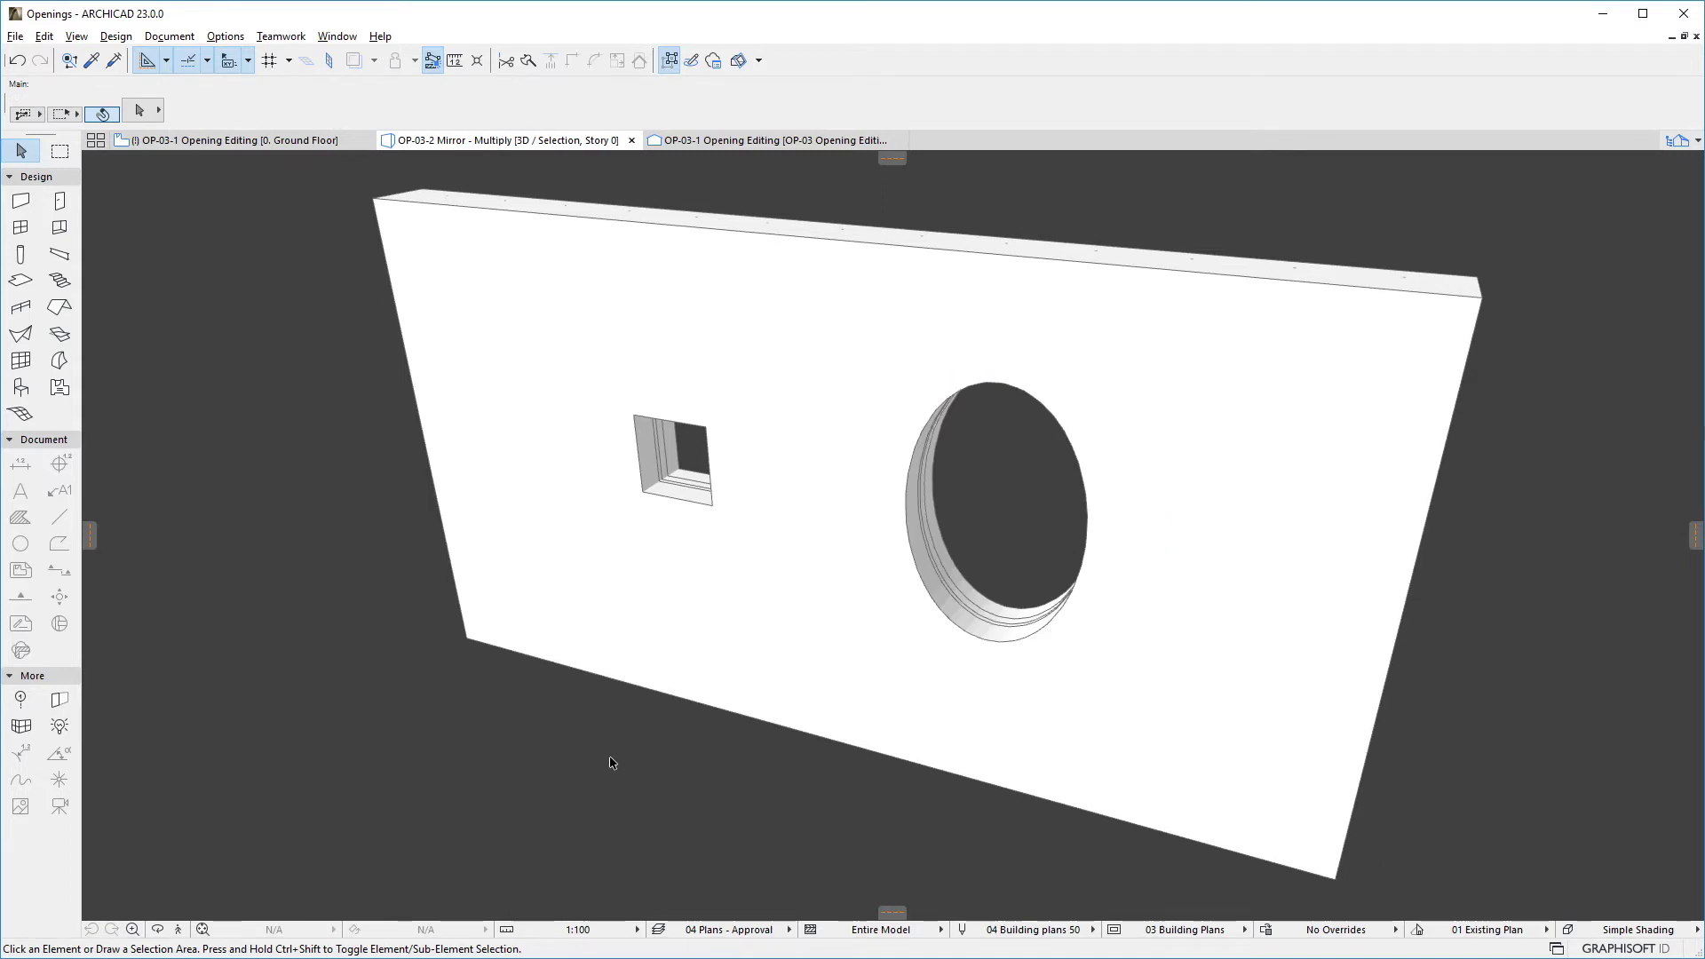
- Move the small 400×400 square opening 1000 to the left along the wall
left_click(637, 421)
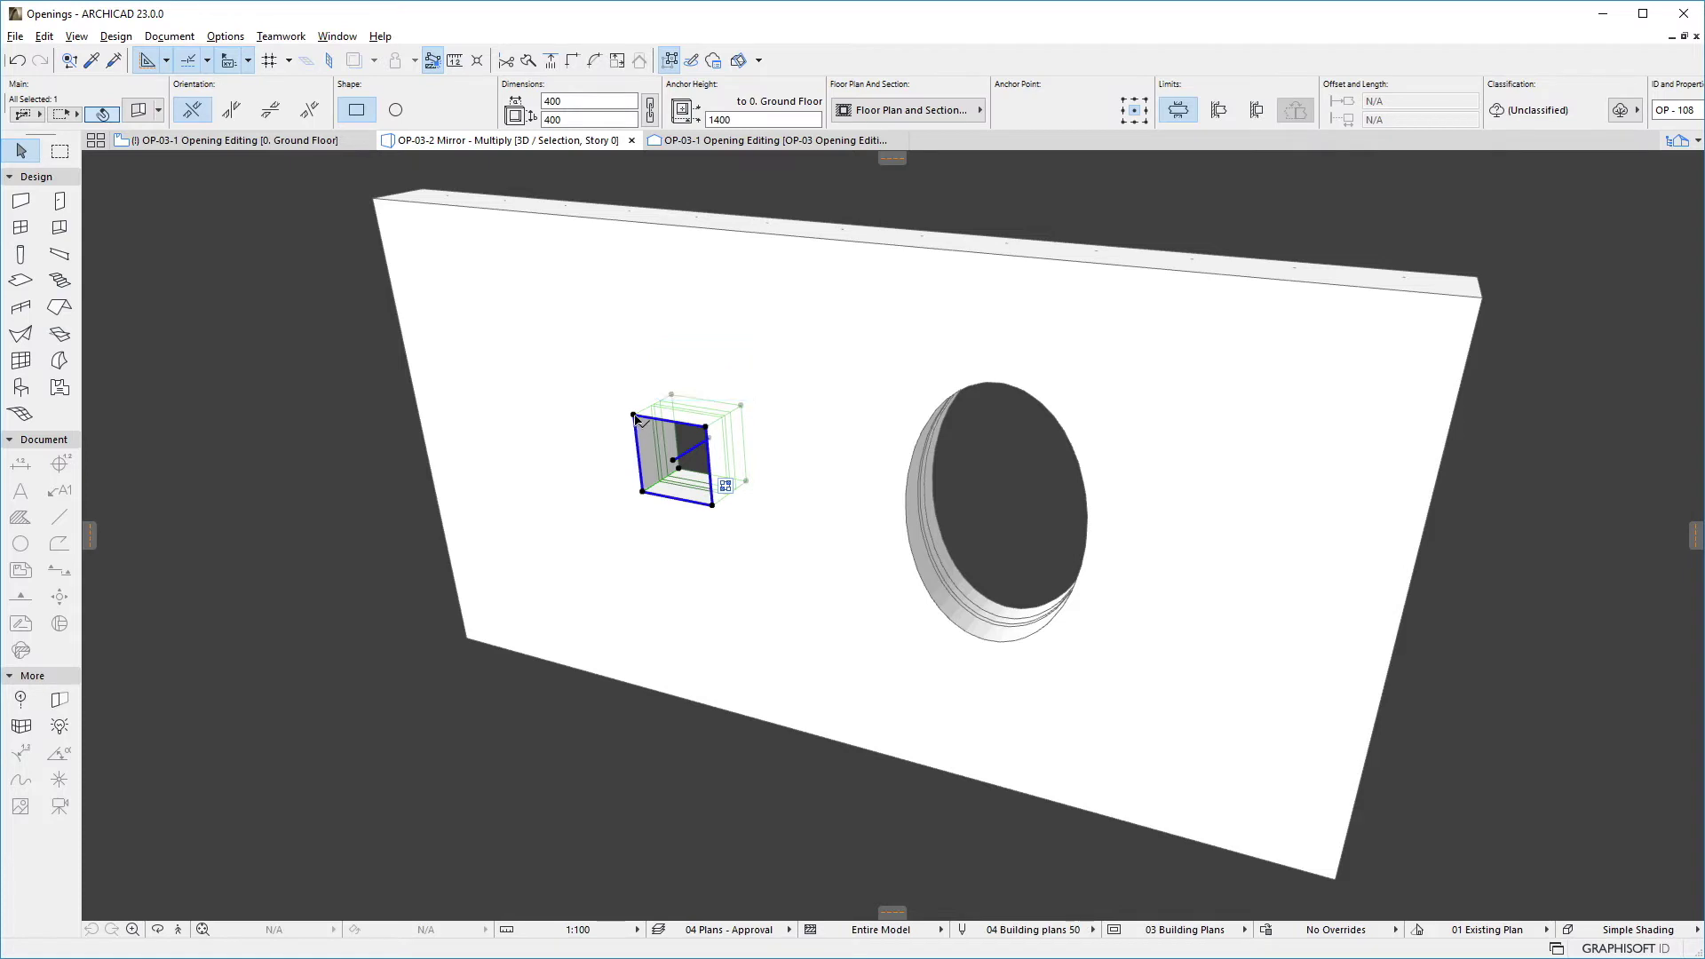
left_click(635, 418)
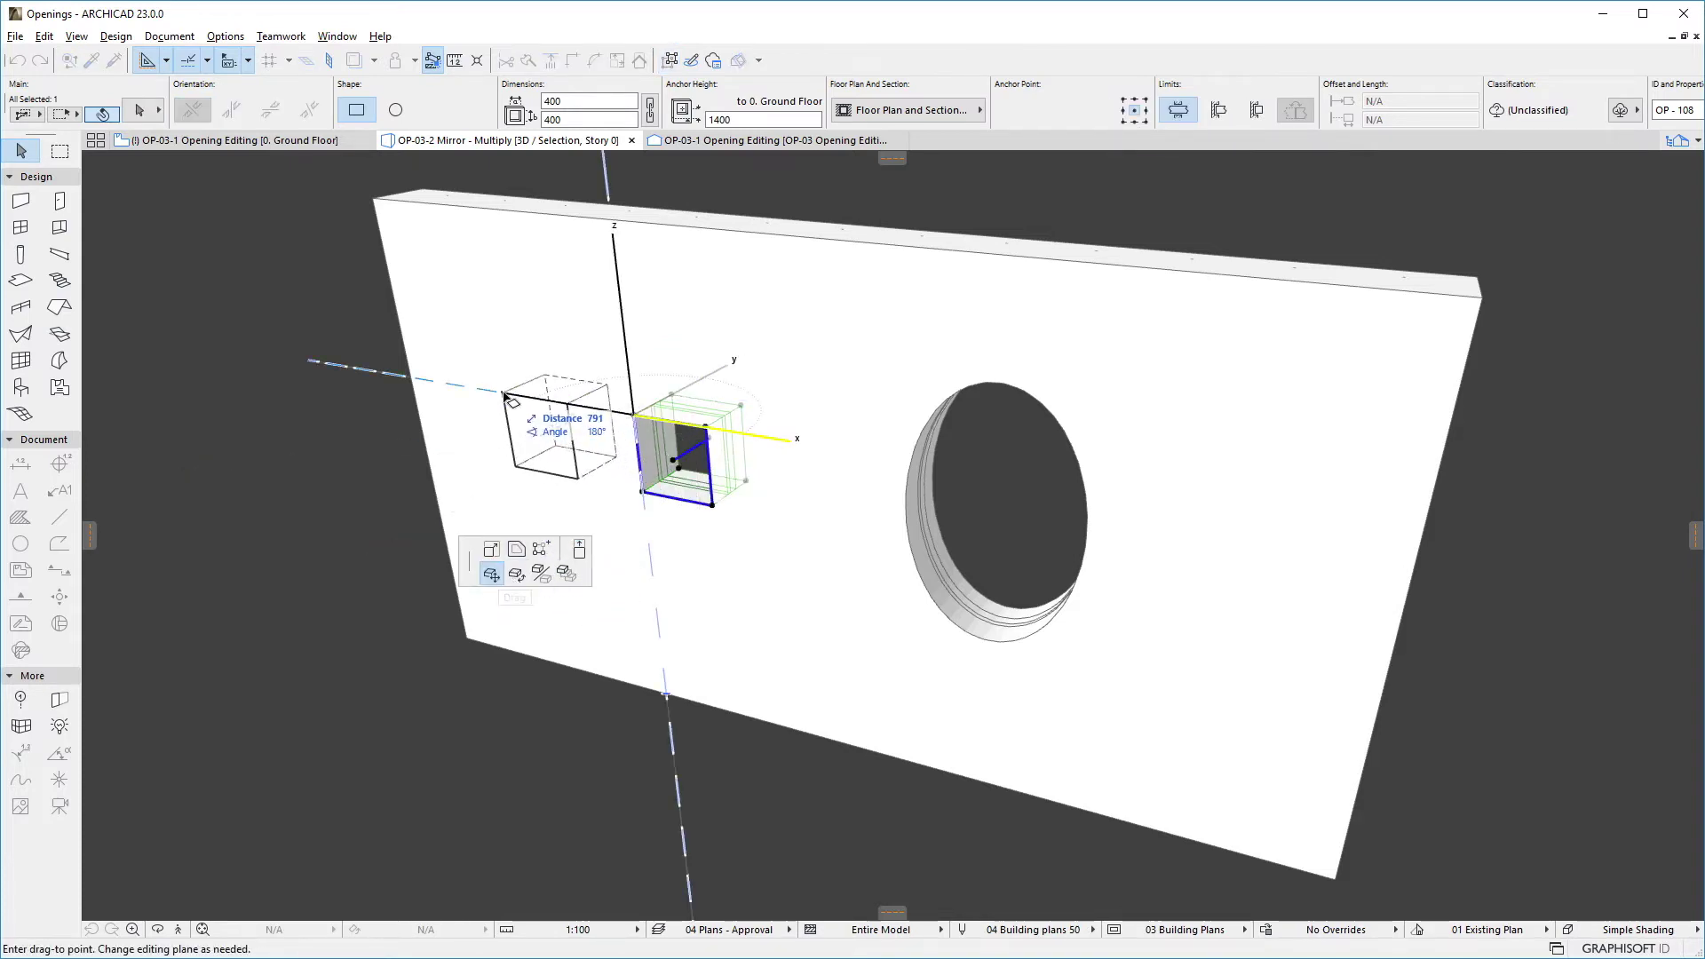
key("Tab")
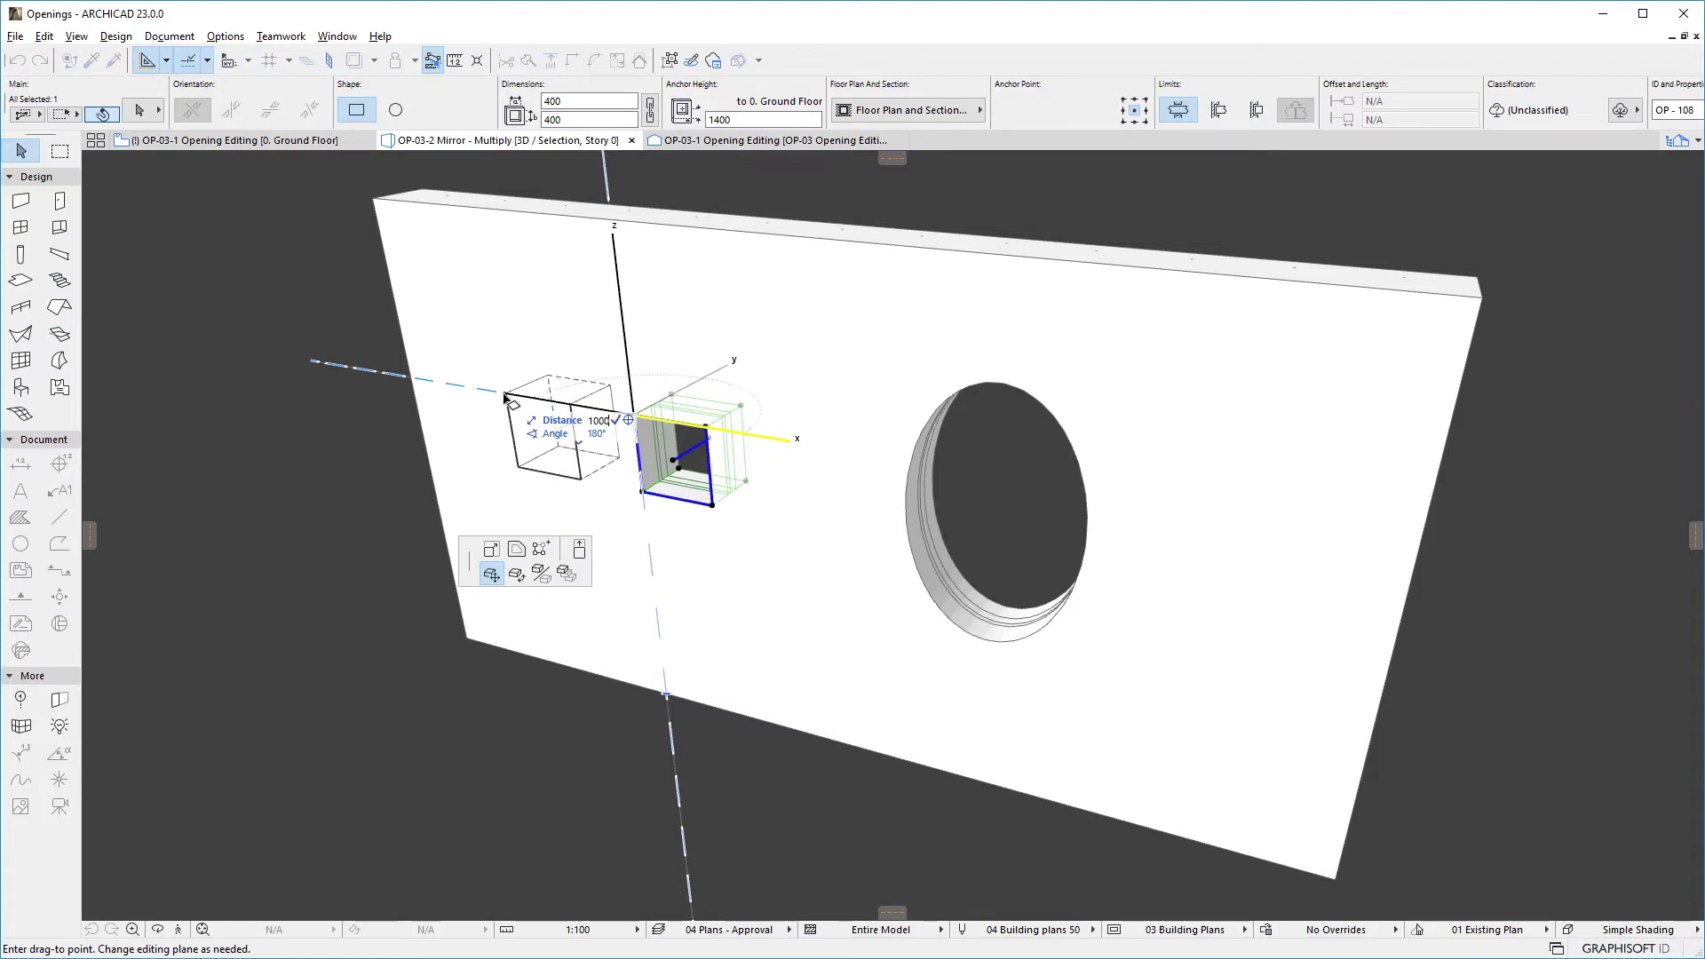
type("1000")
key("Return")
left_click(510, 434)
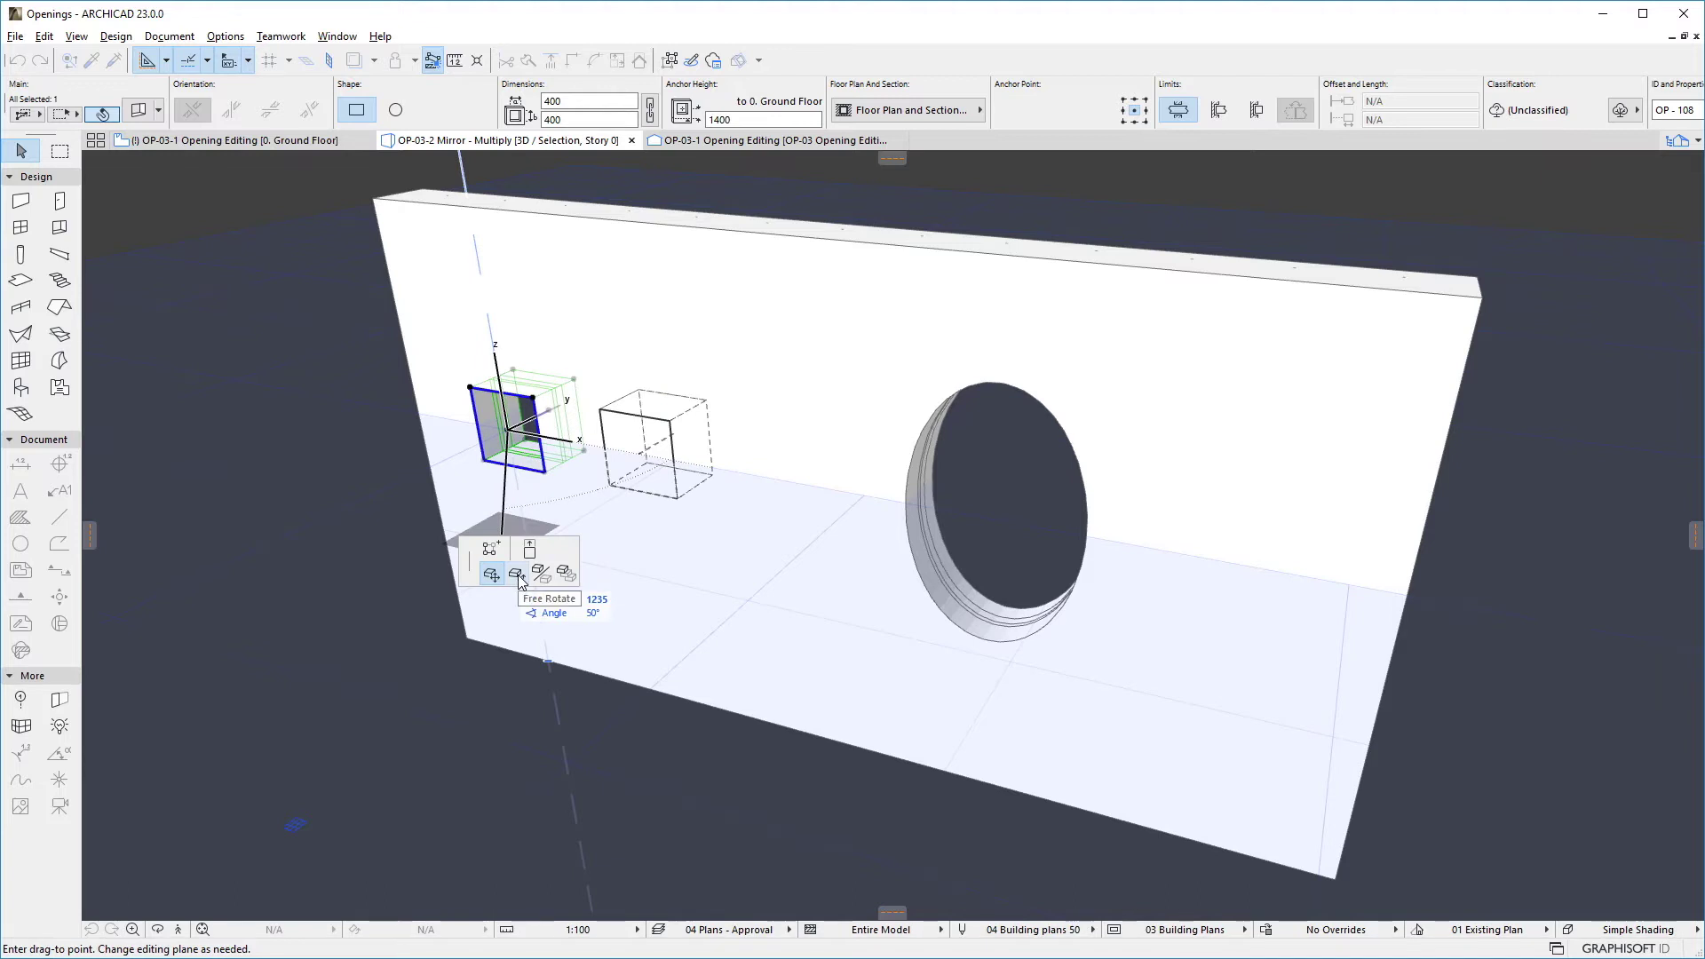
- Rotate the small square opening 45° in the wall-face plane so it stands as a diamond
left_click(518, 576)
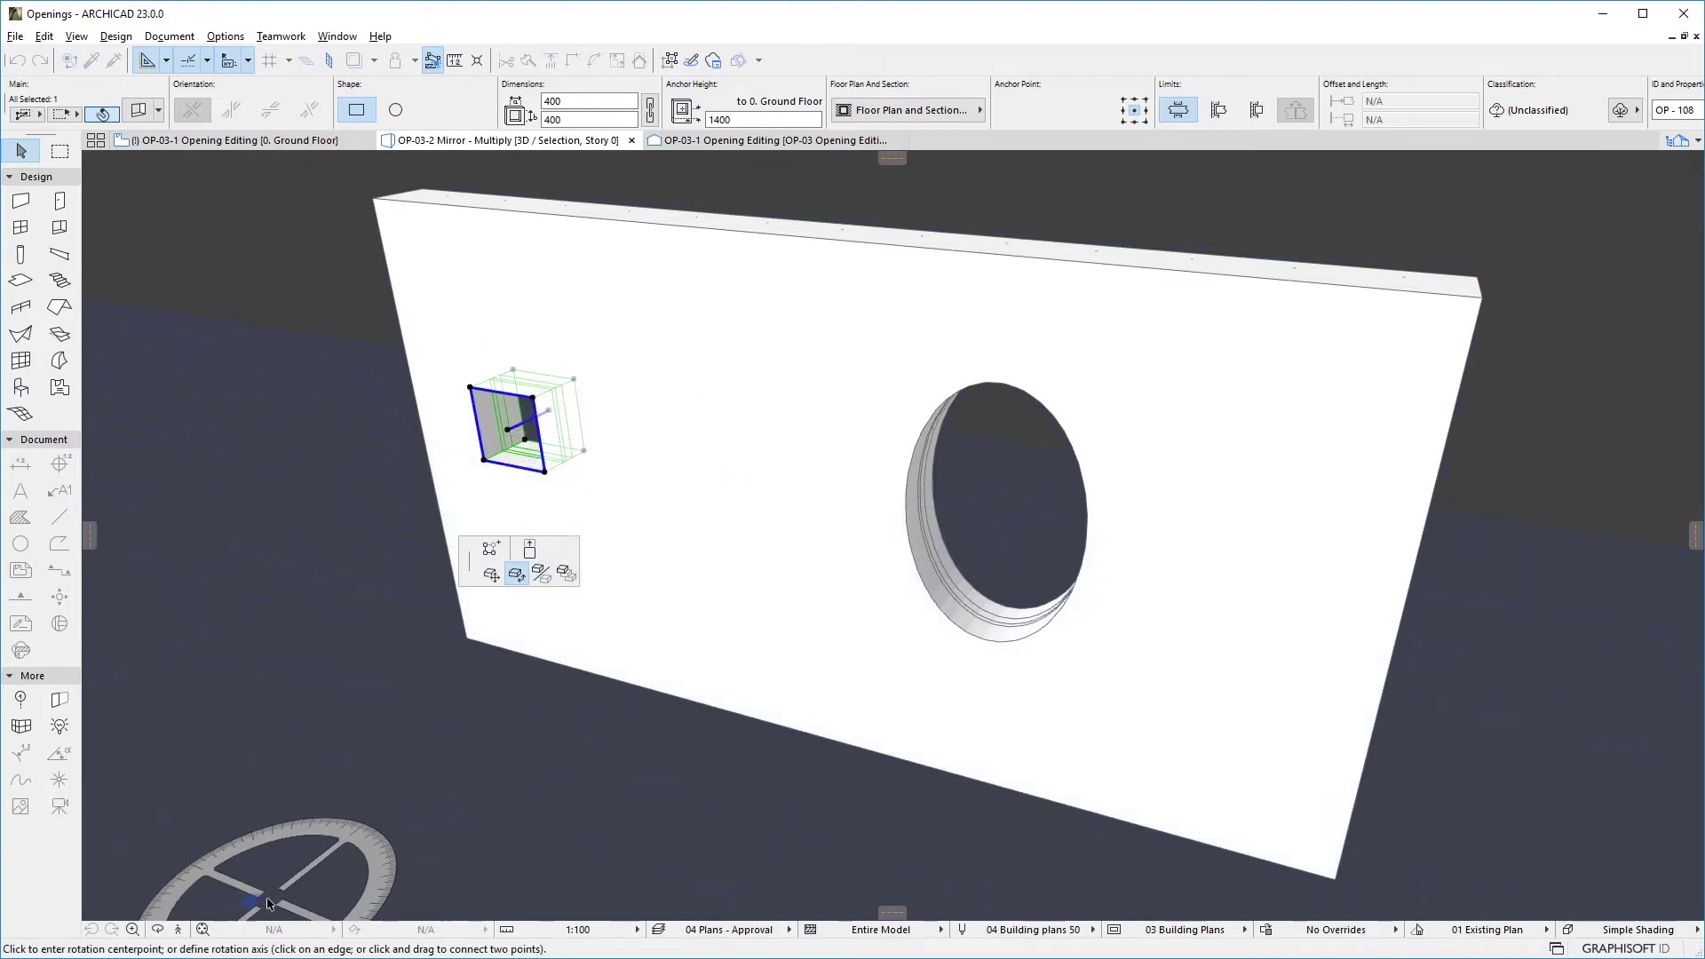
left_click(301, 895)
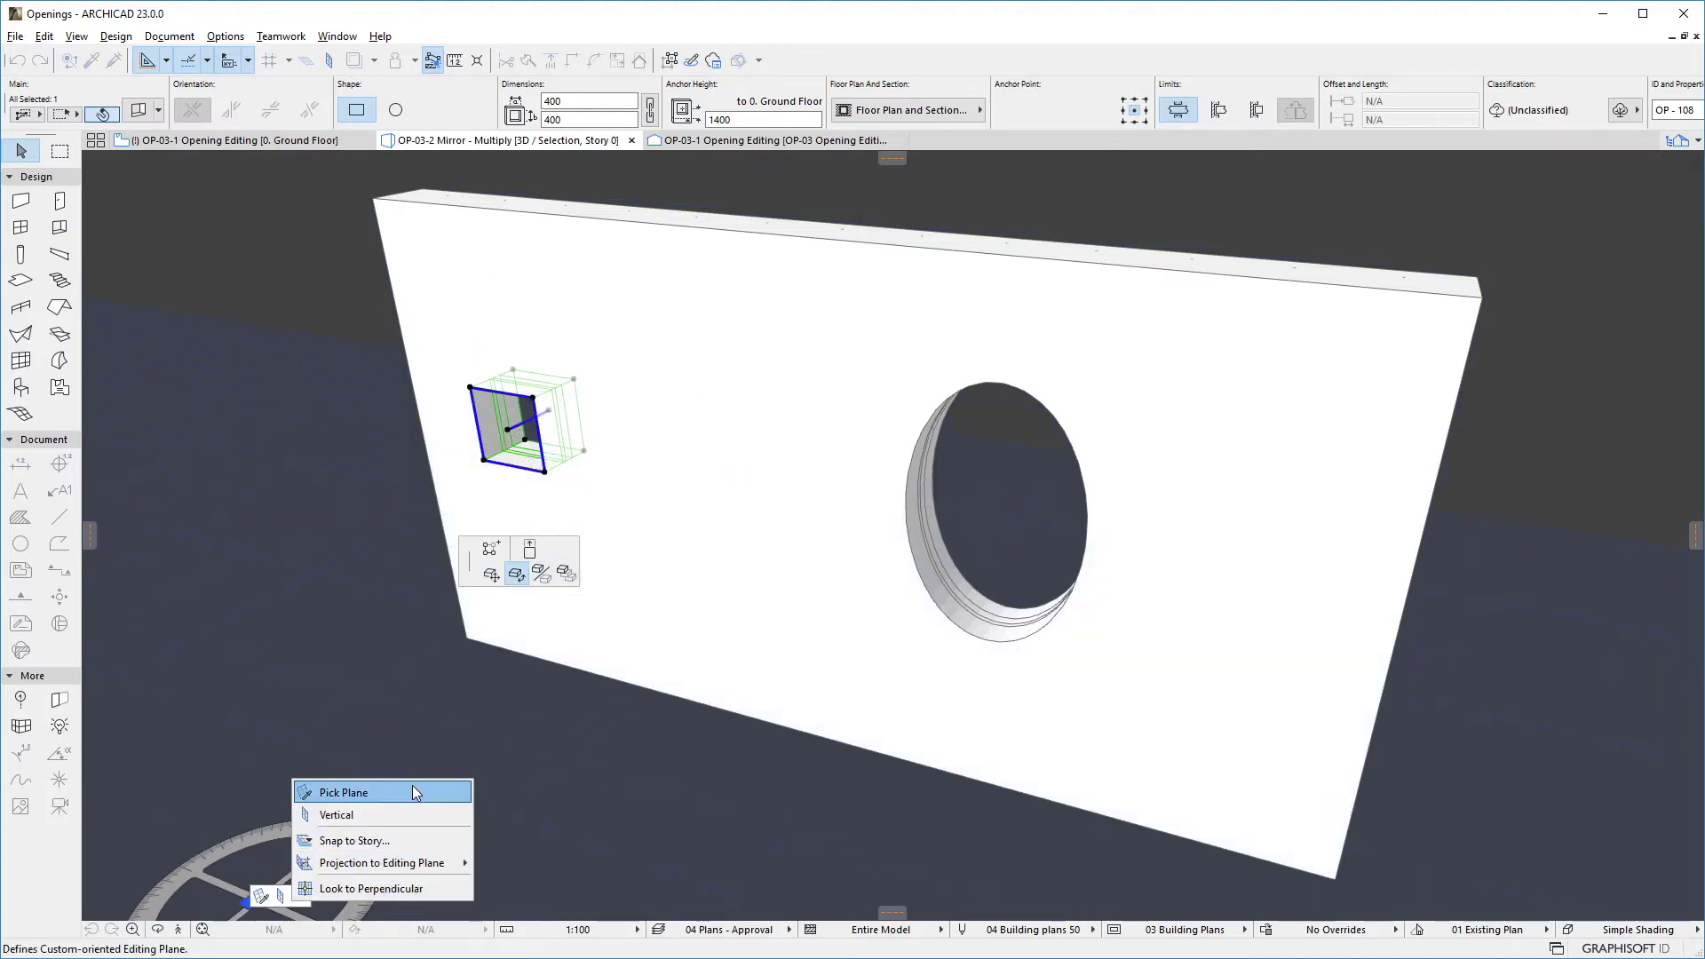
left_click(412, 785)
left_click(739, 511)
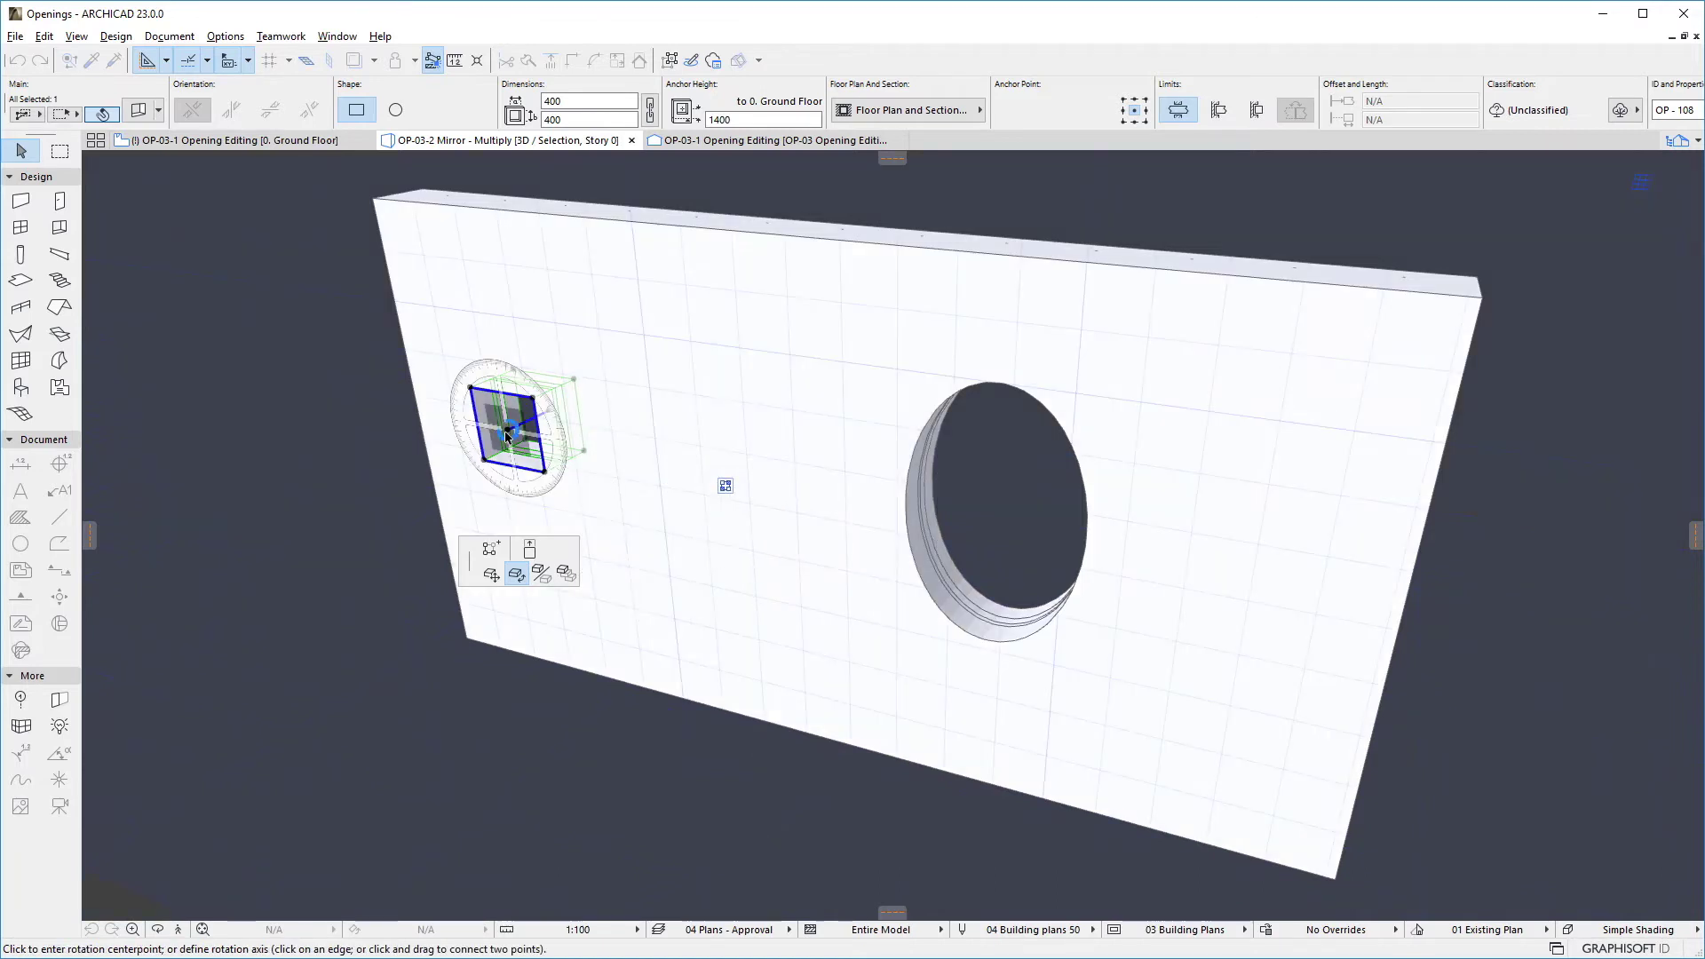
left_click(682, 462)
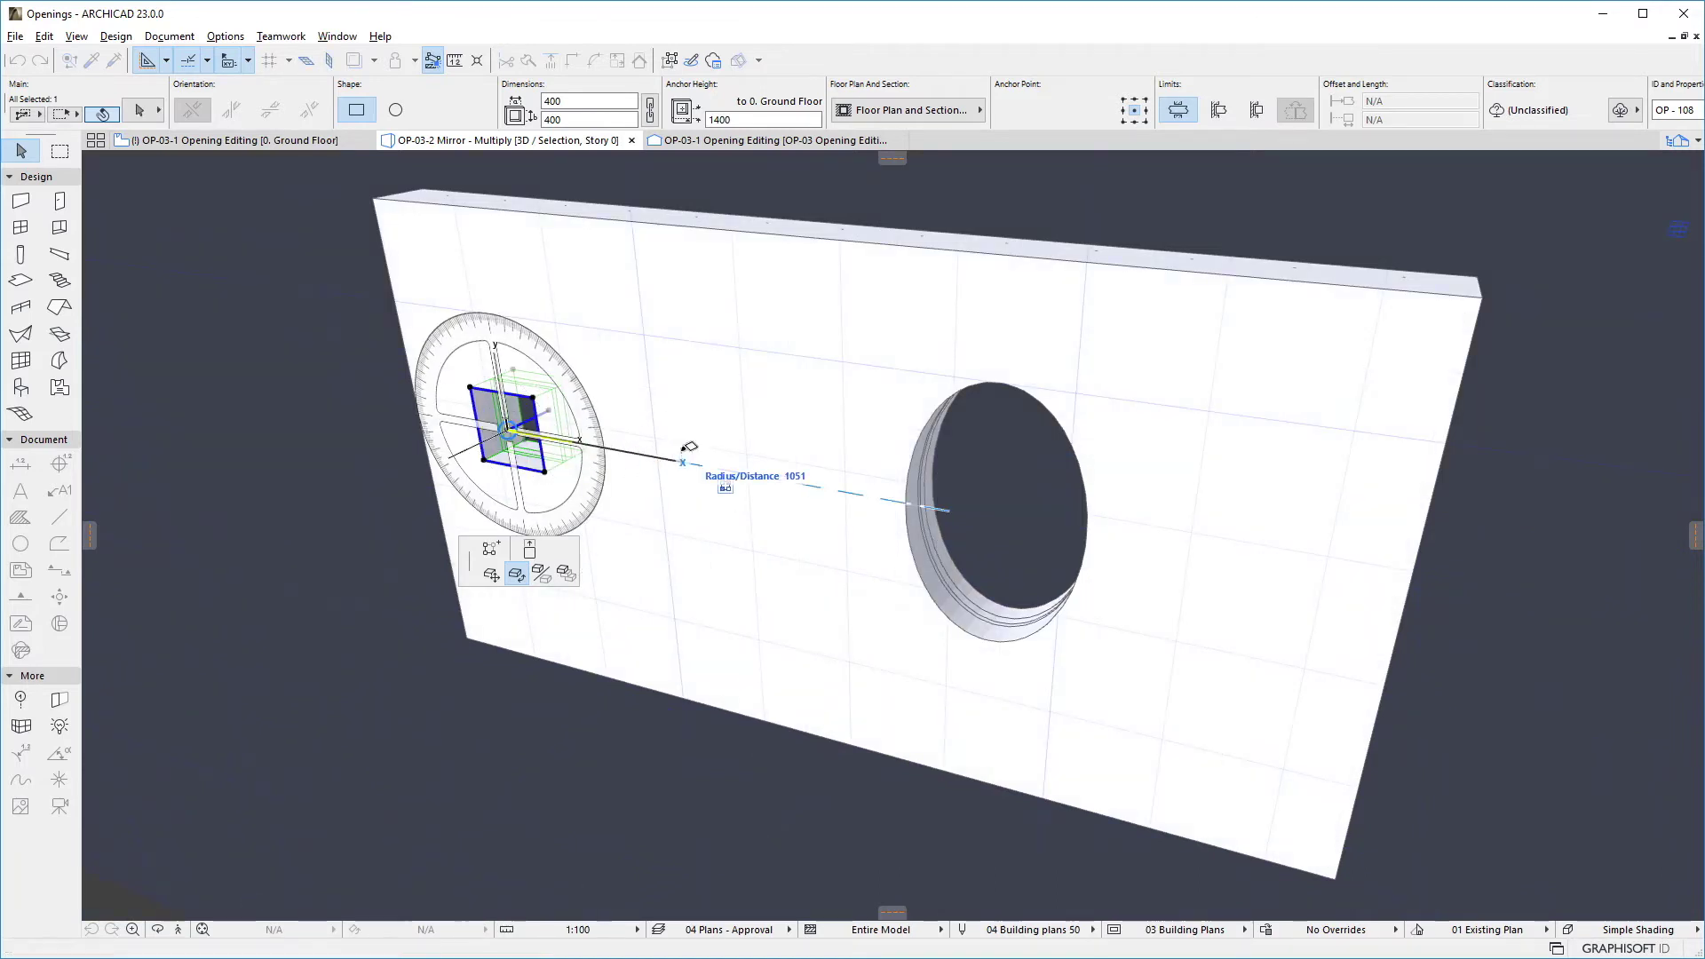
type("45")
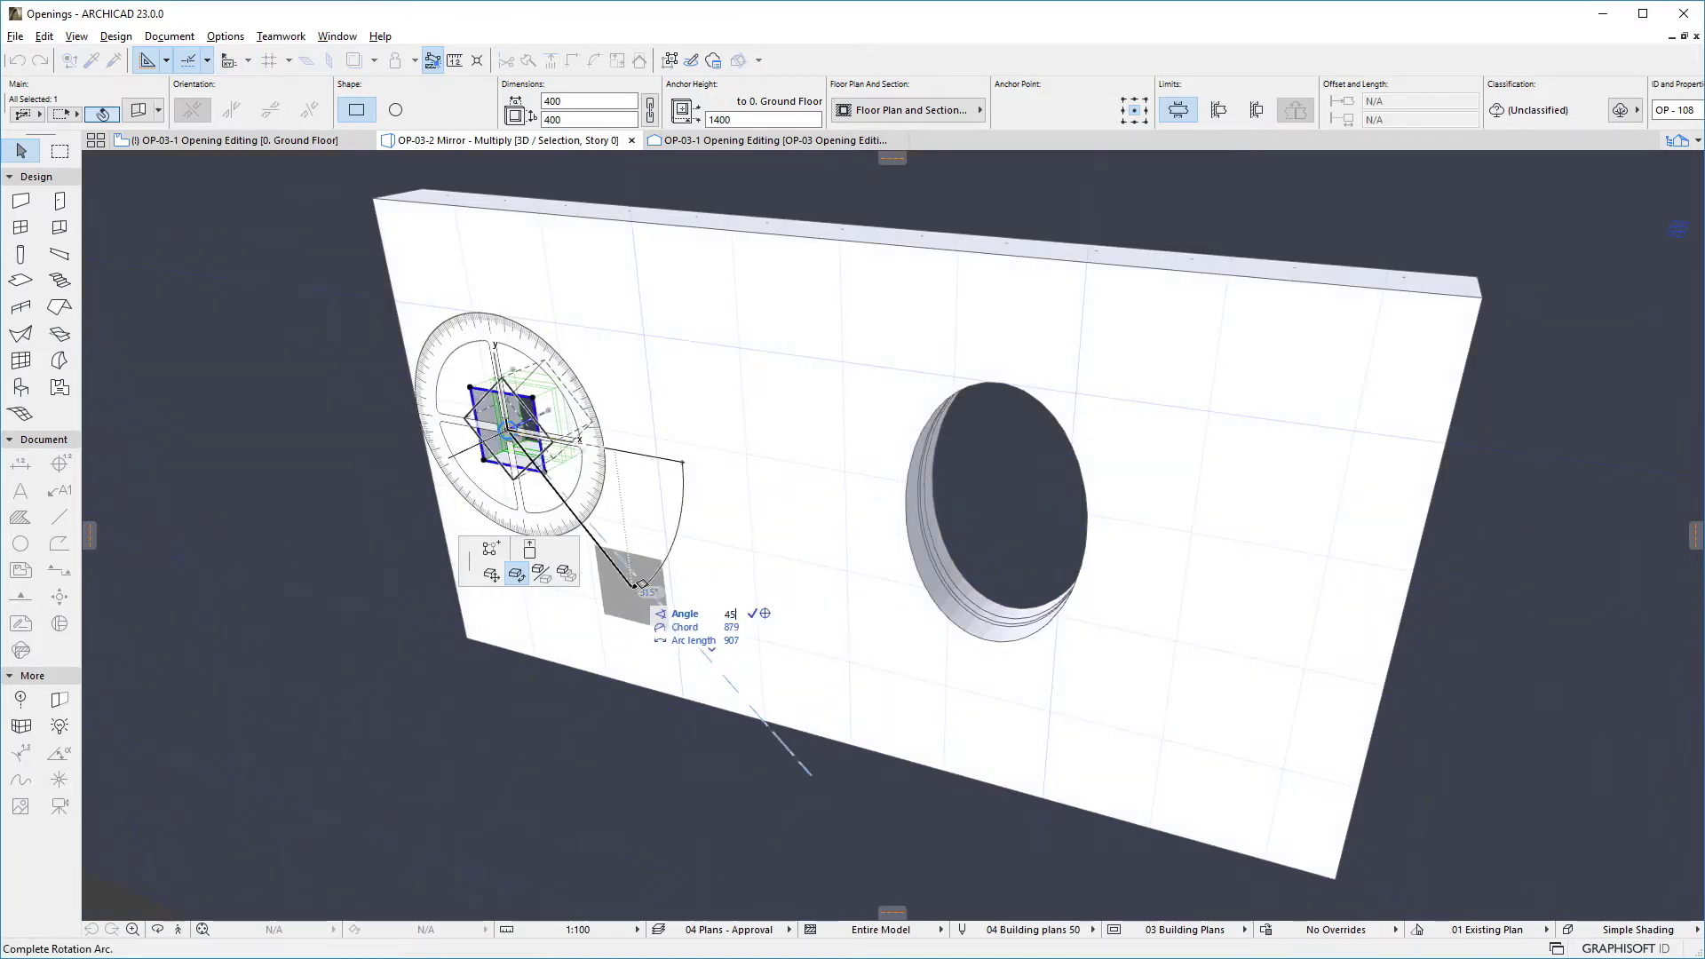
key("Return")
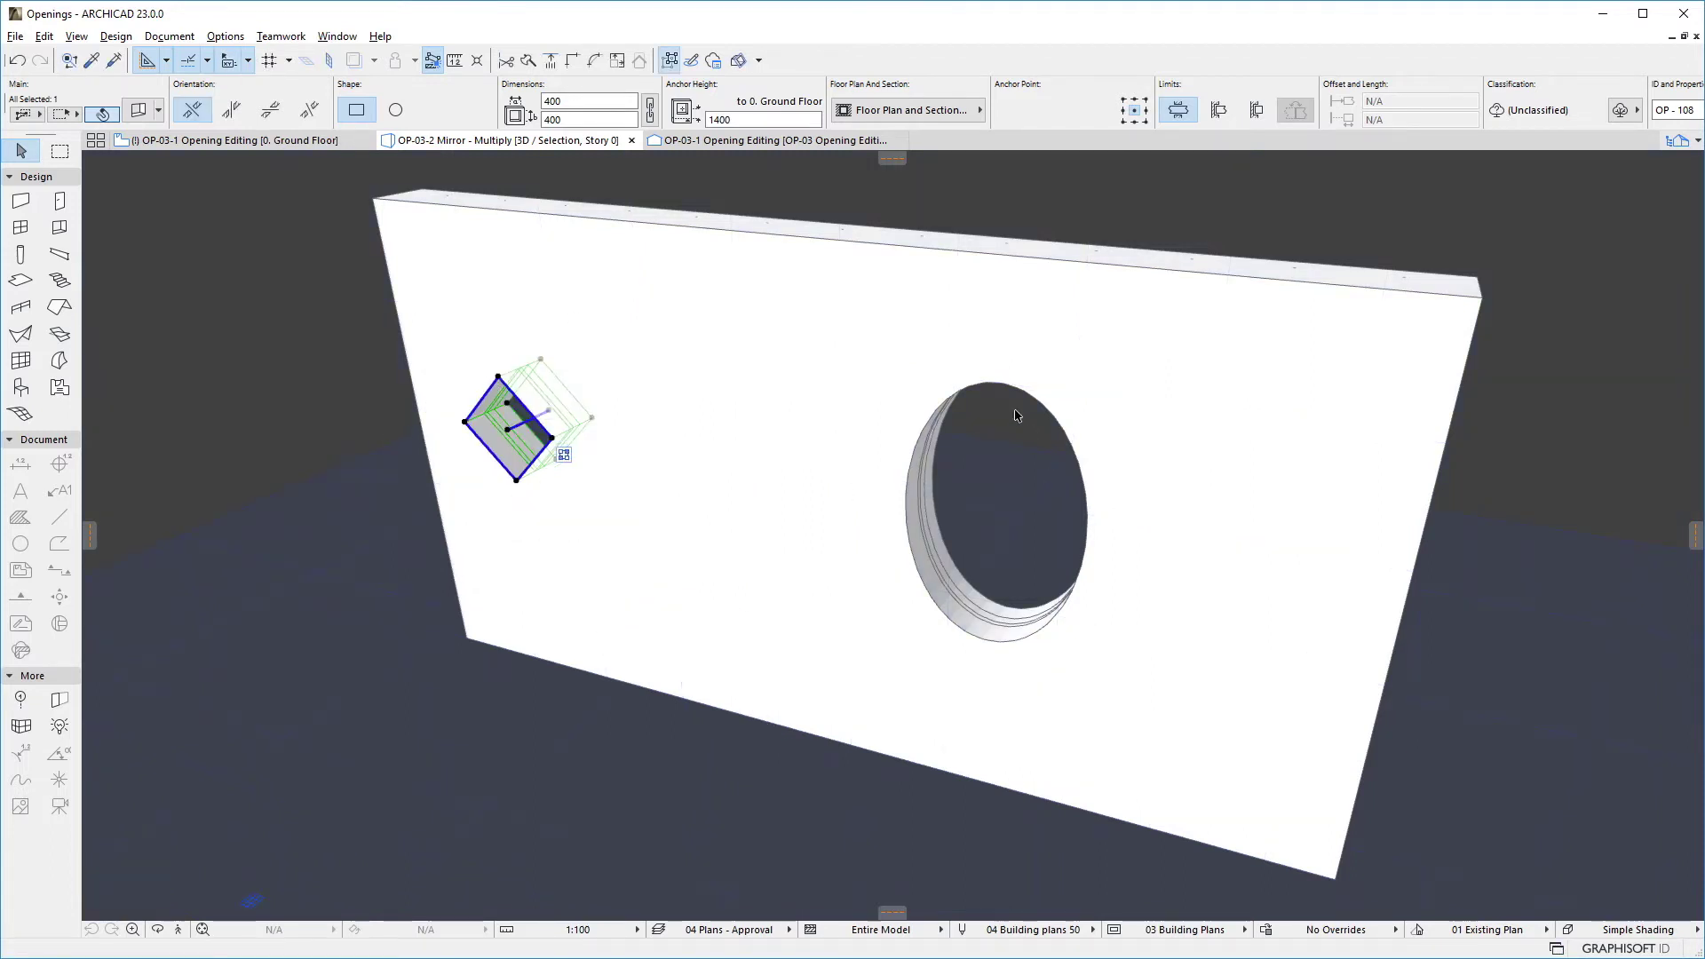
left_click(928, 450)
- Mirror the large circular opening toward the wall's right end, then select the small square opening
left_click(994, 521)
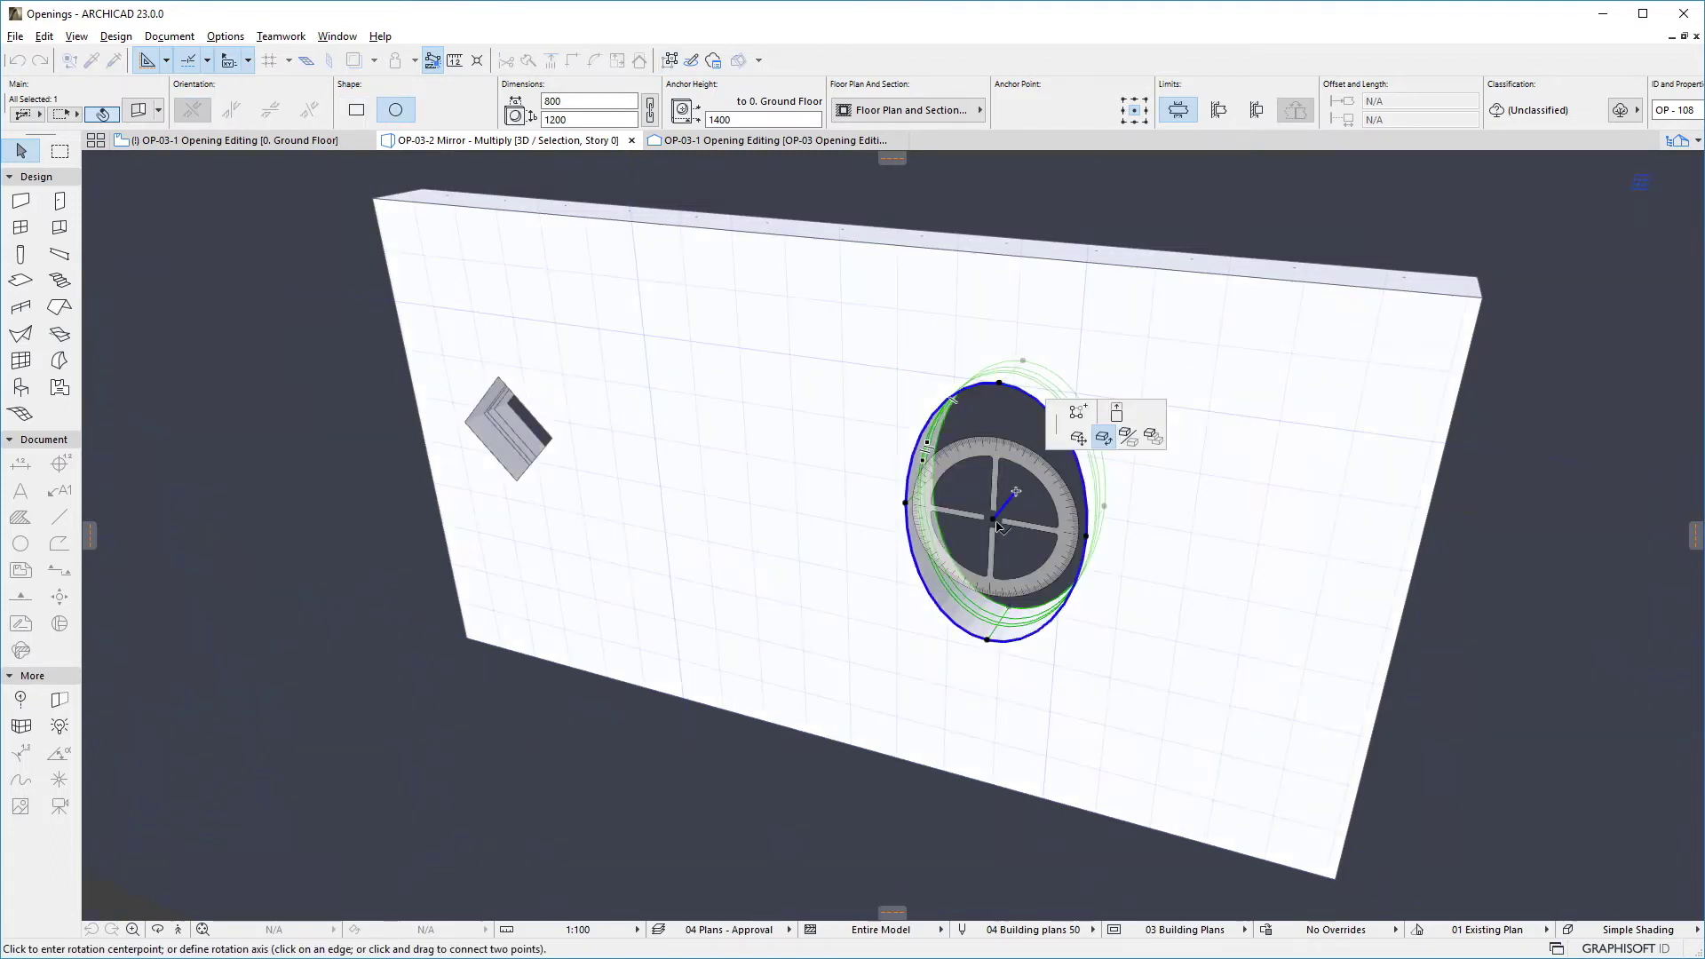
left_click(1128, 439)
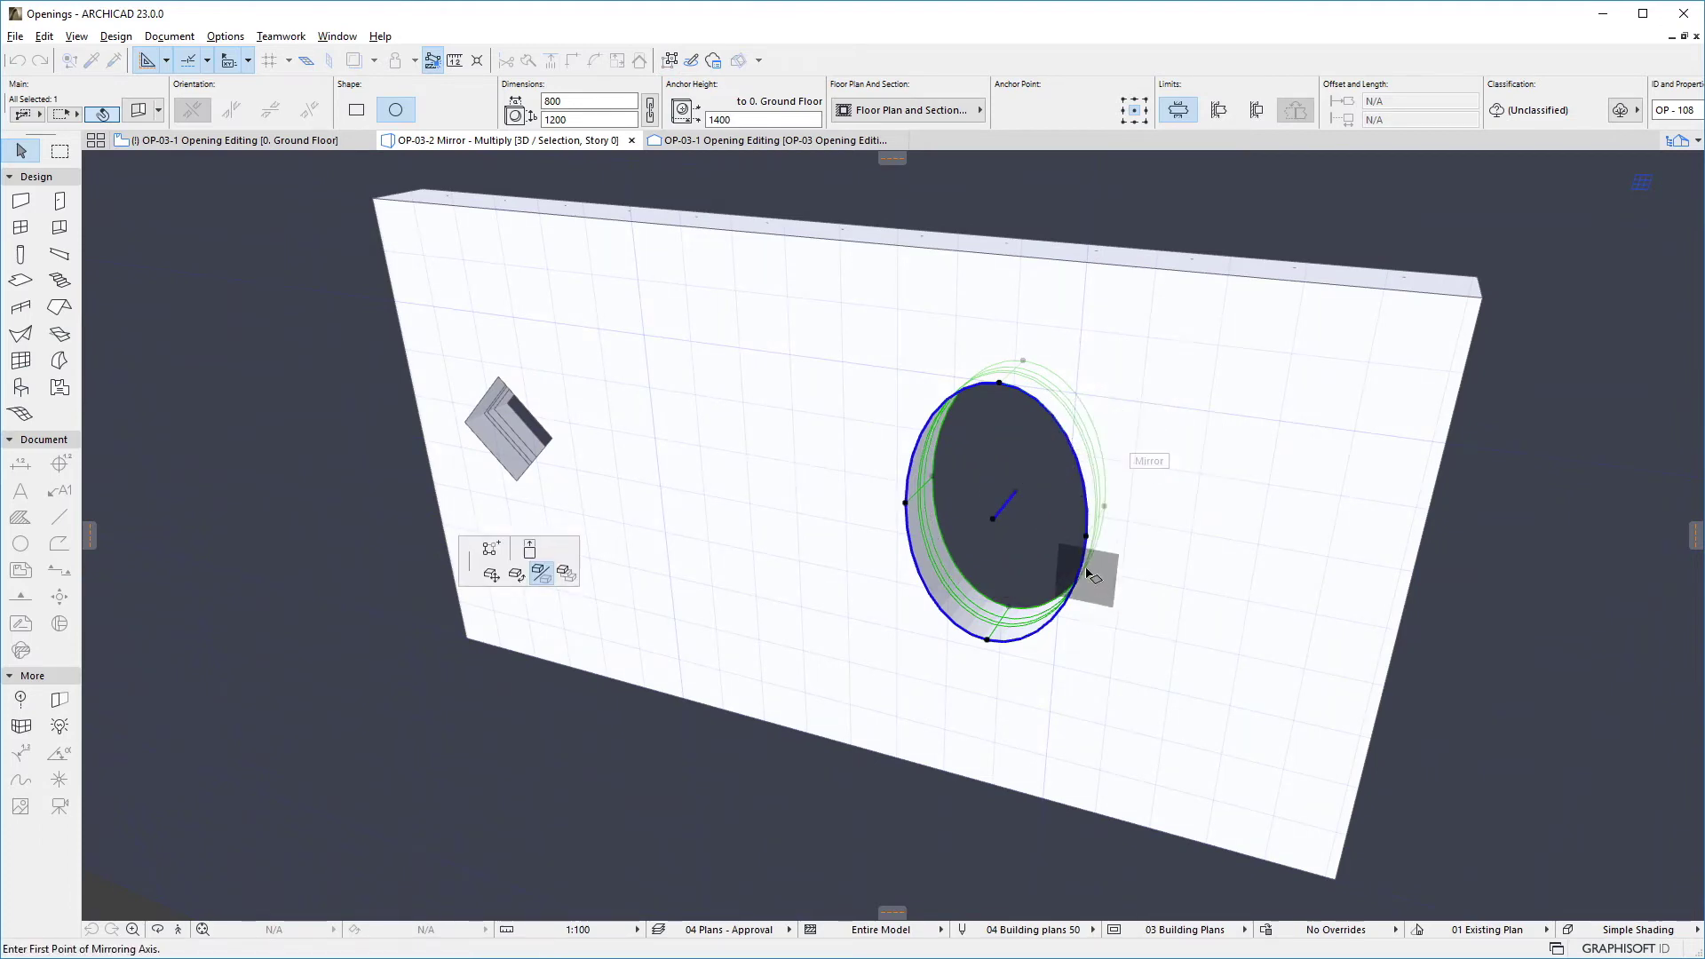
left_click(1089, 539)
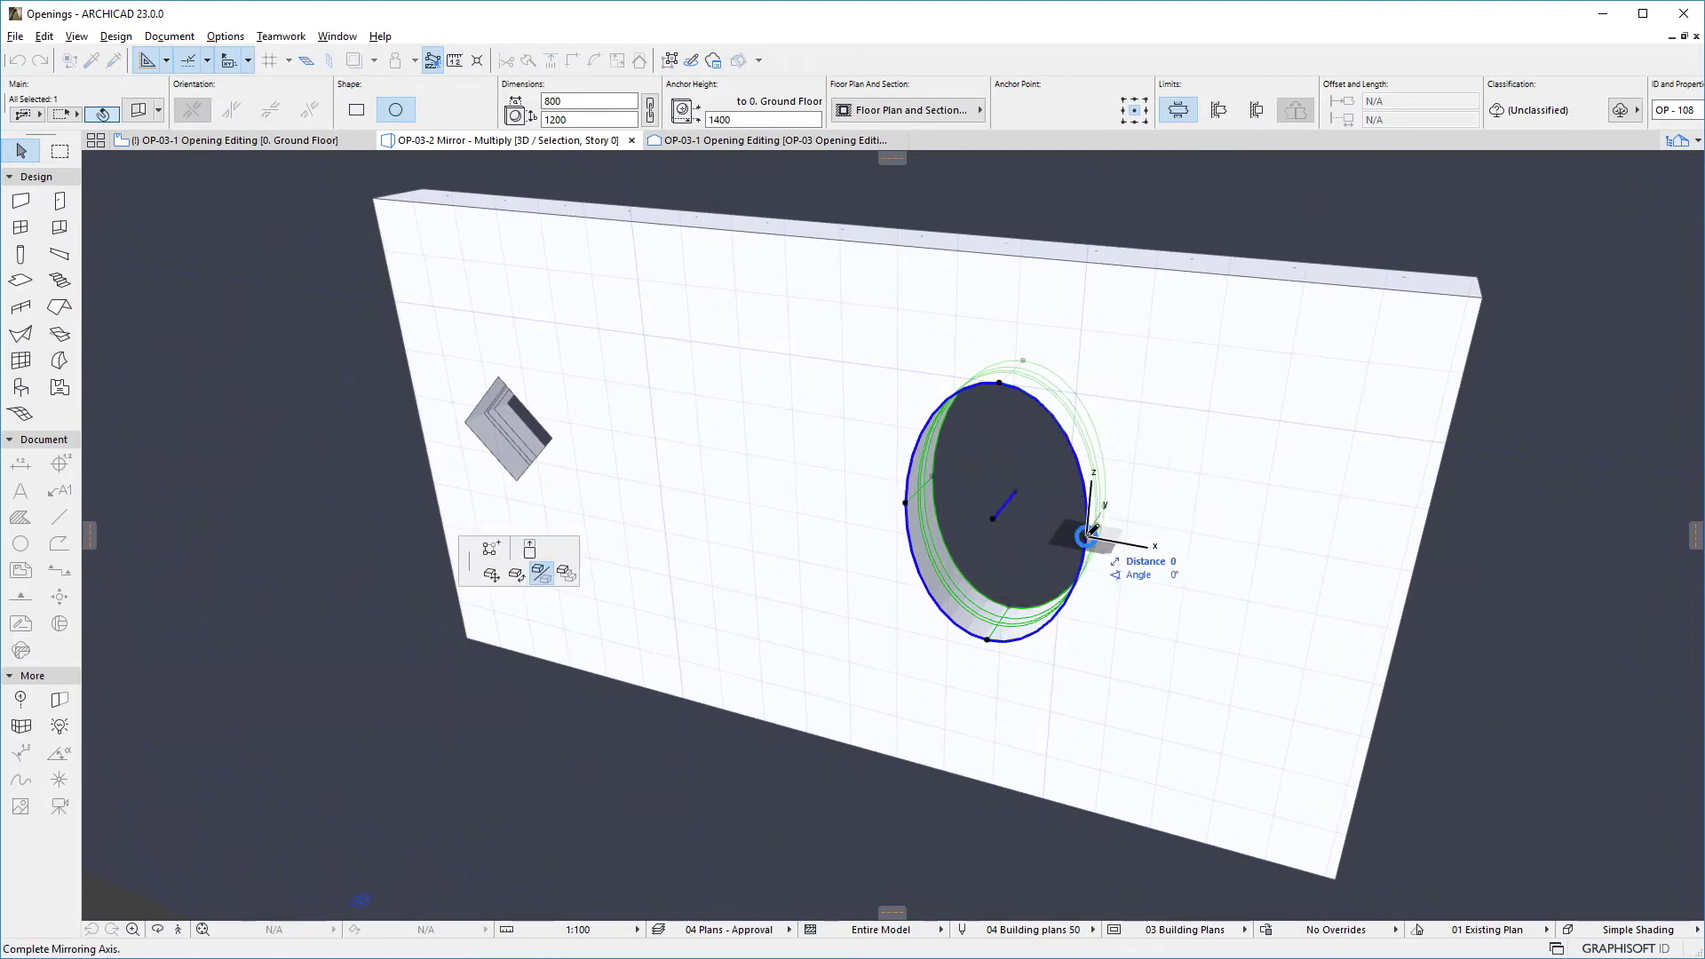
left_click(1002, 686)
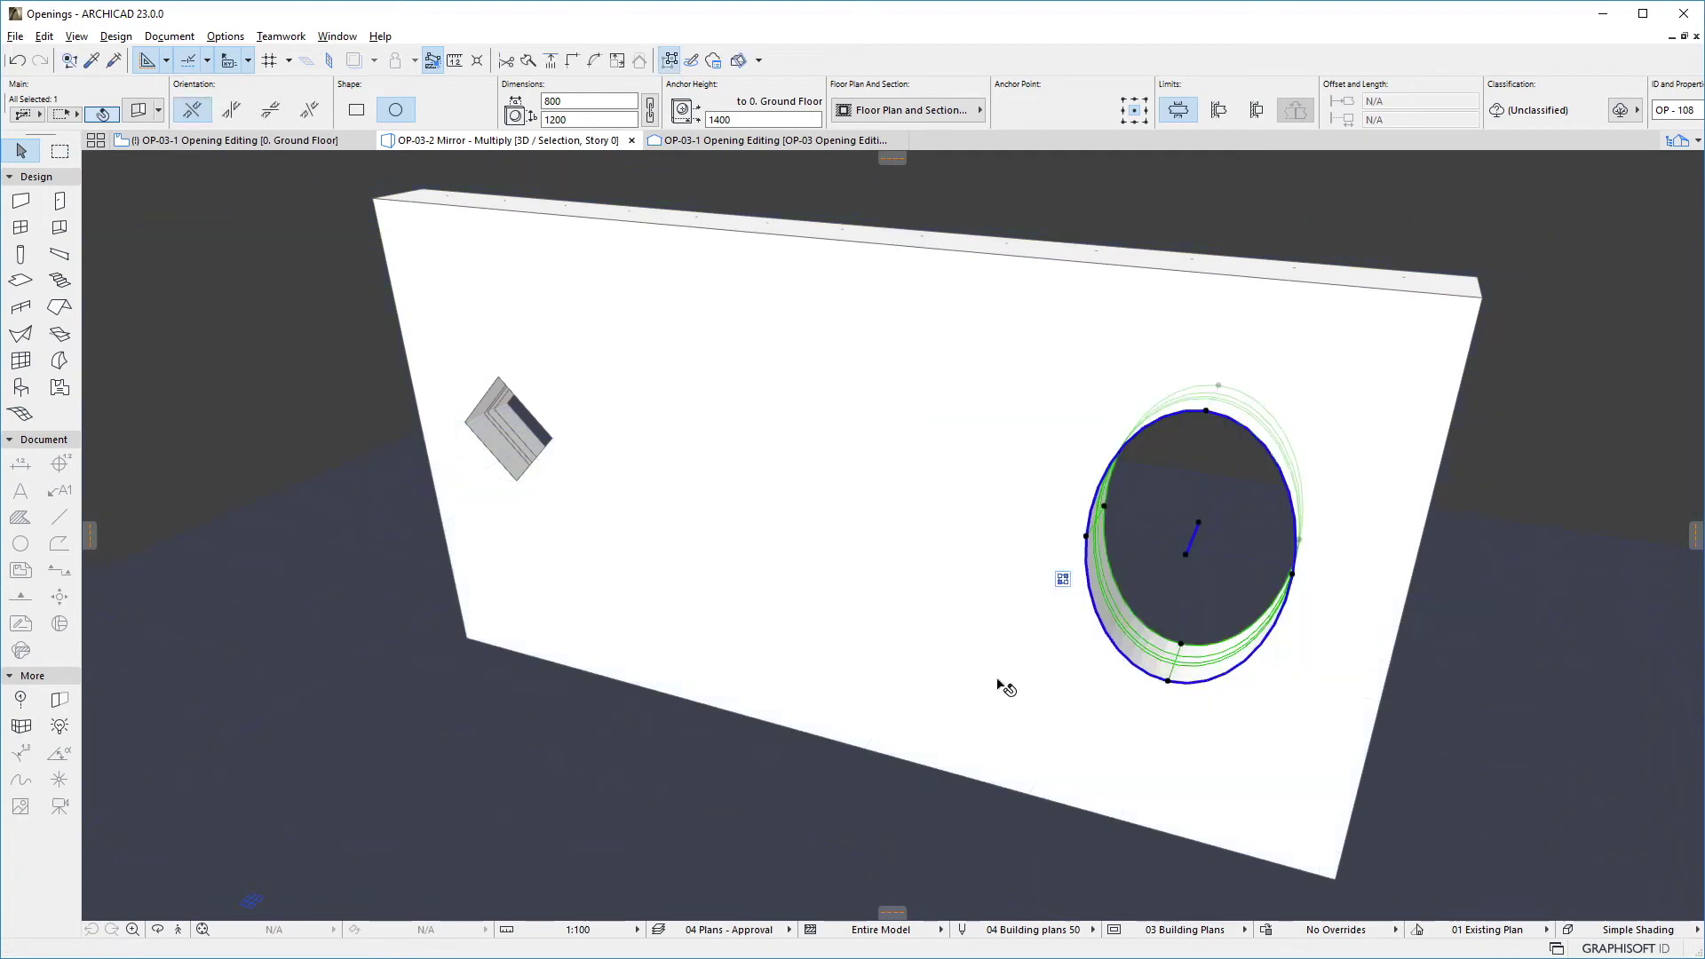
left_click(505, 432)
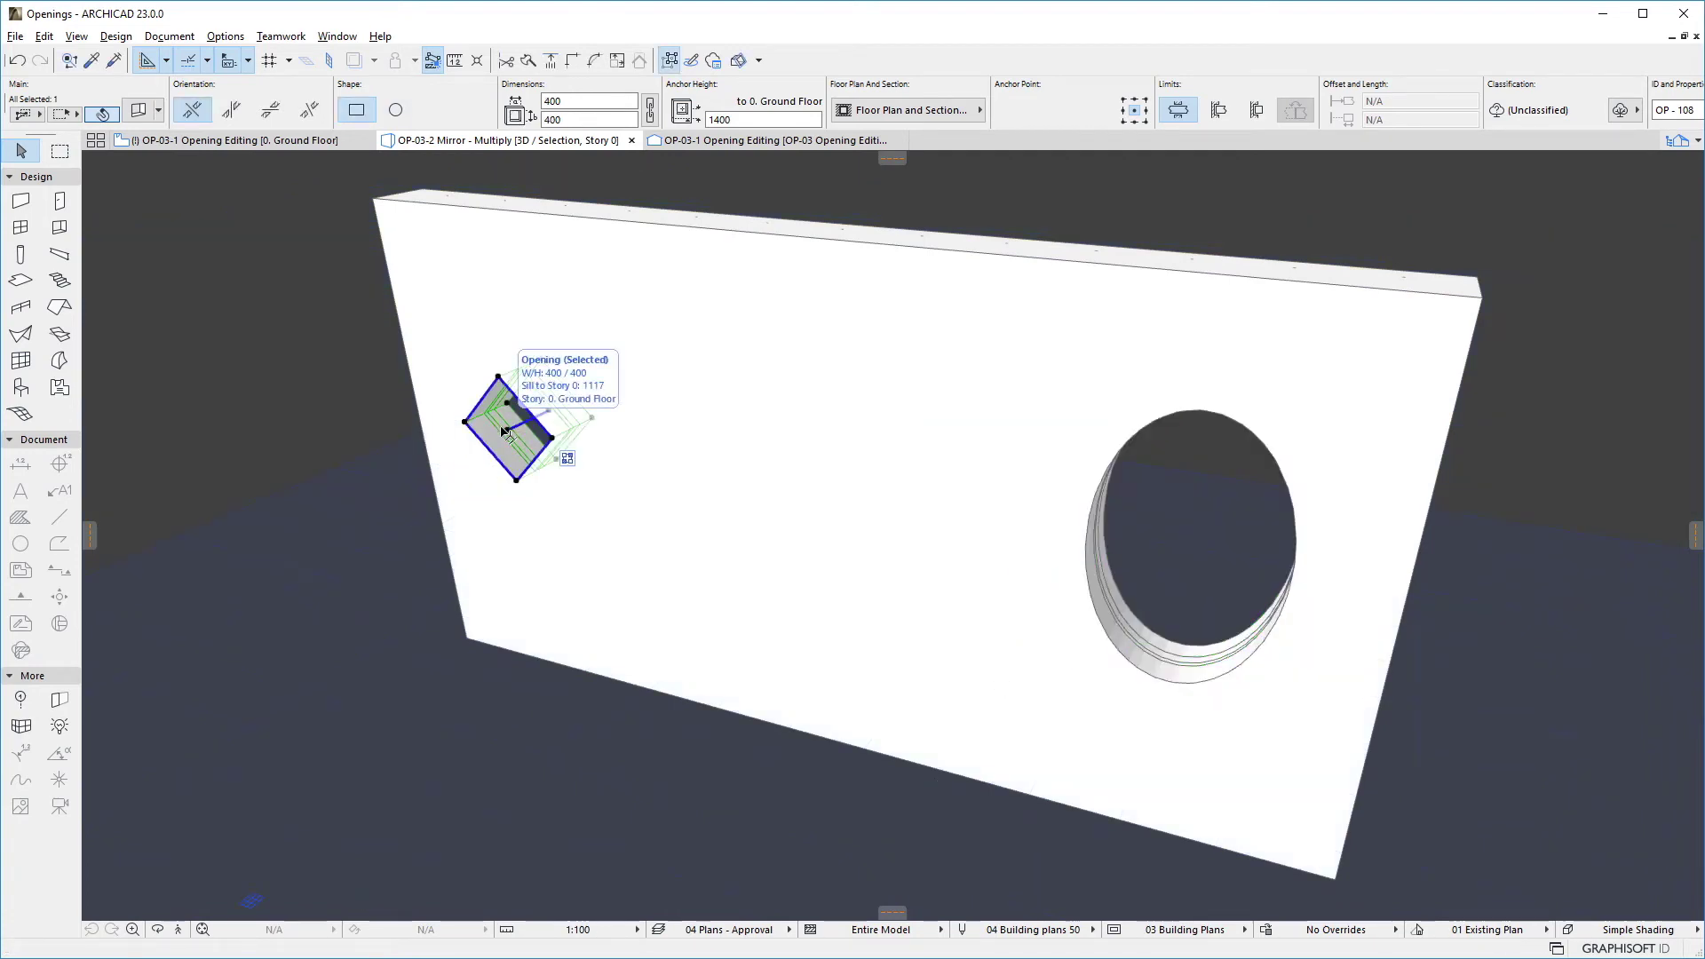
left_click(507, 431)
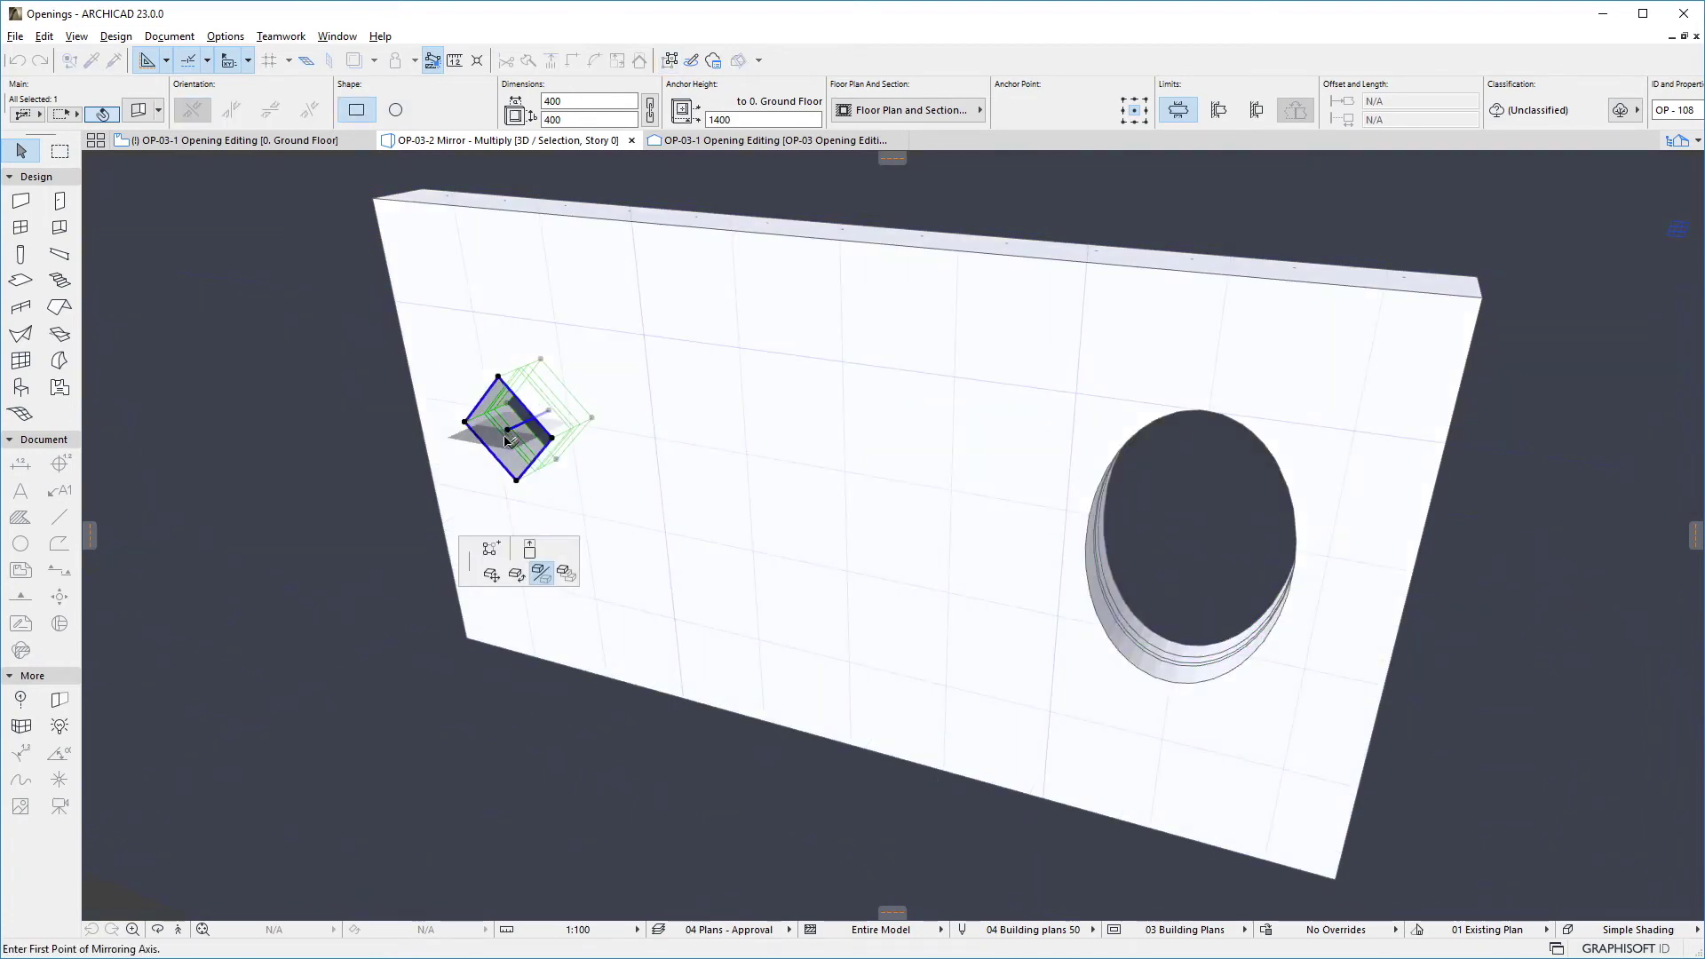
- Multiply the diamond opening into three fixed-increment copies along the wall toward the circle
left_click(565, 575)
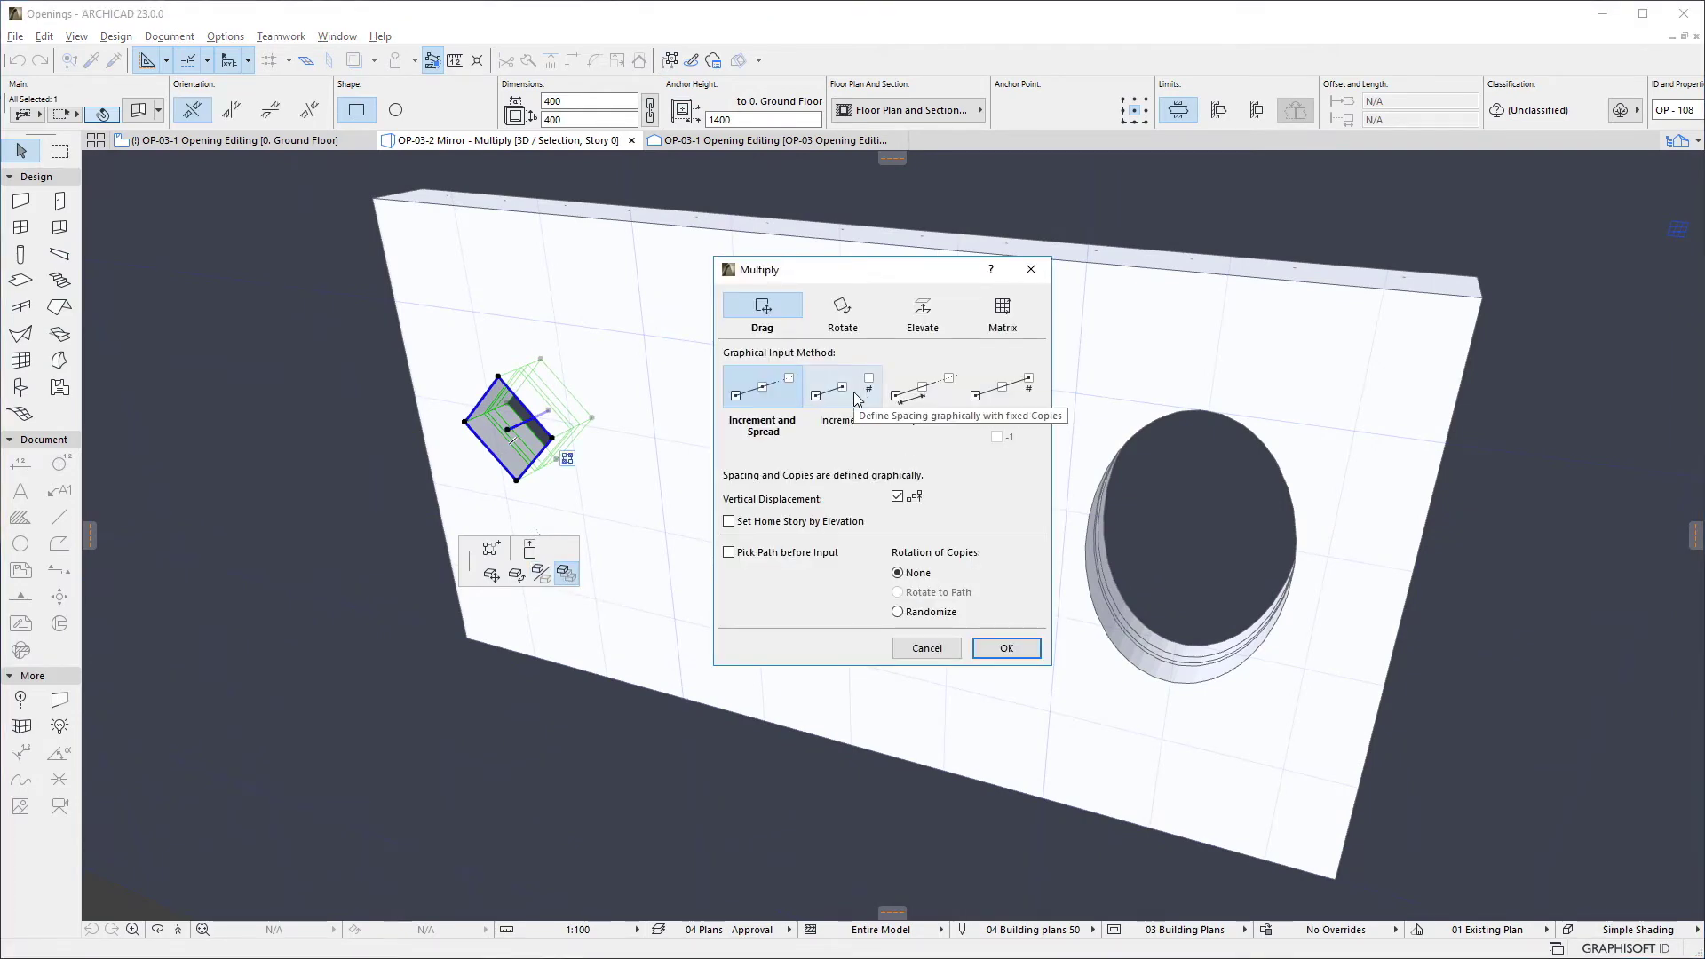
left_click(854, 391)
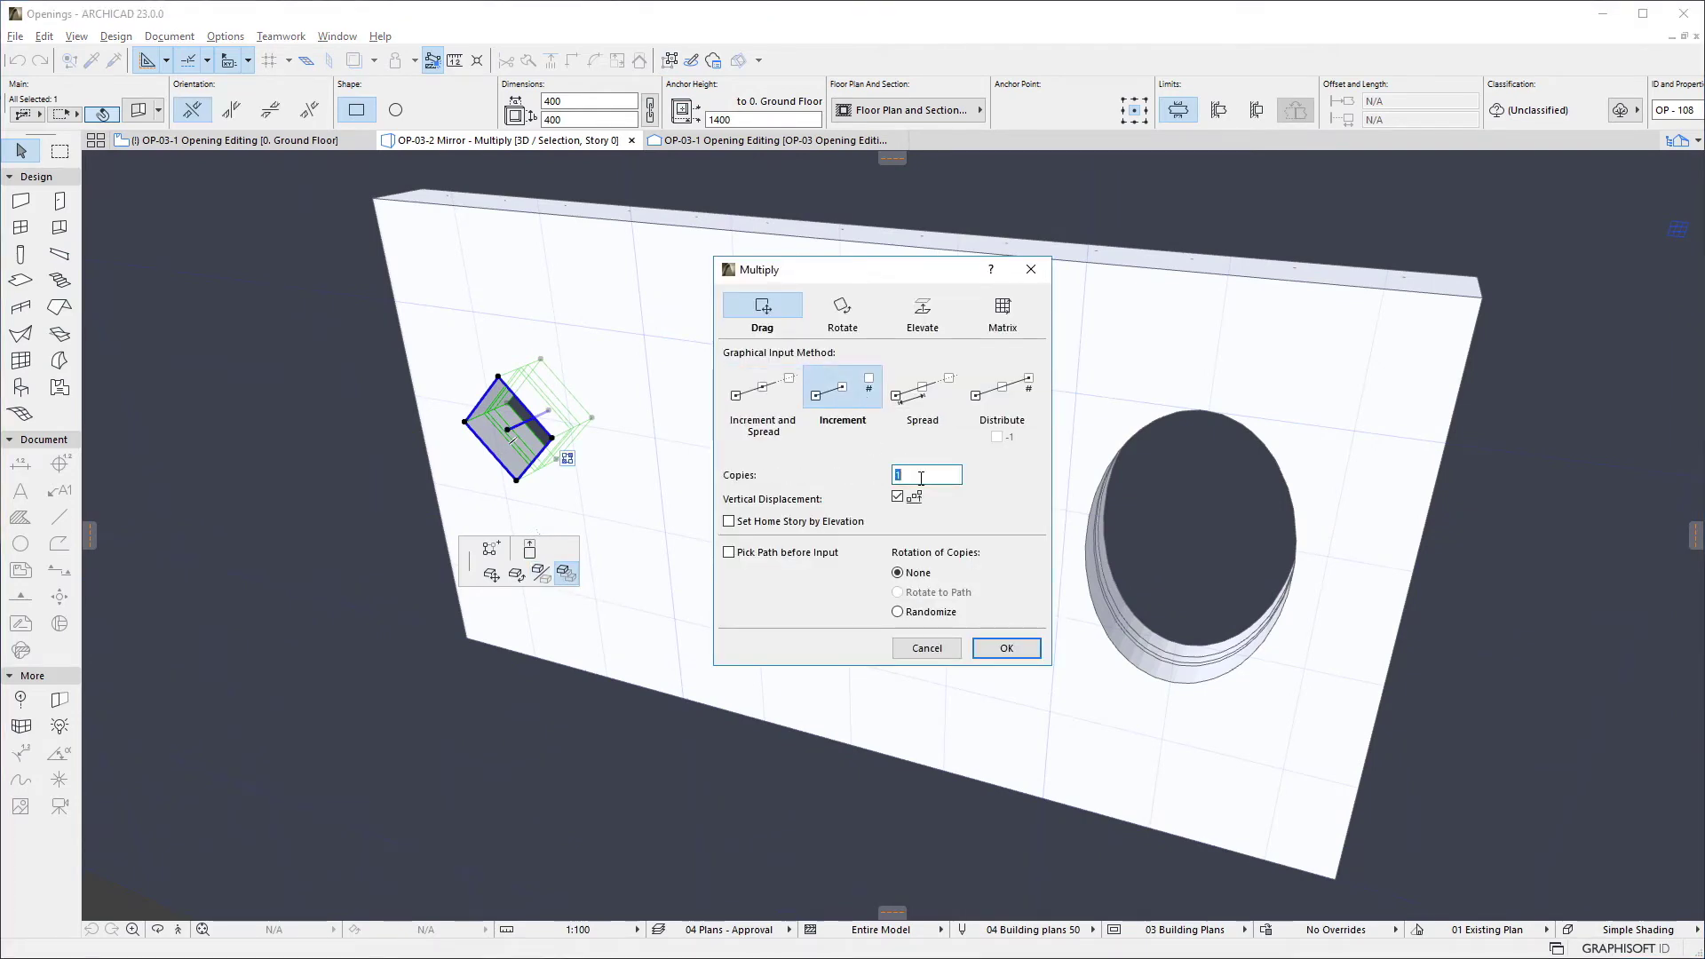
left_click(1006, 647)
left_click(507, 430)
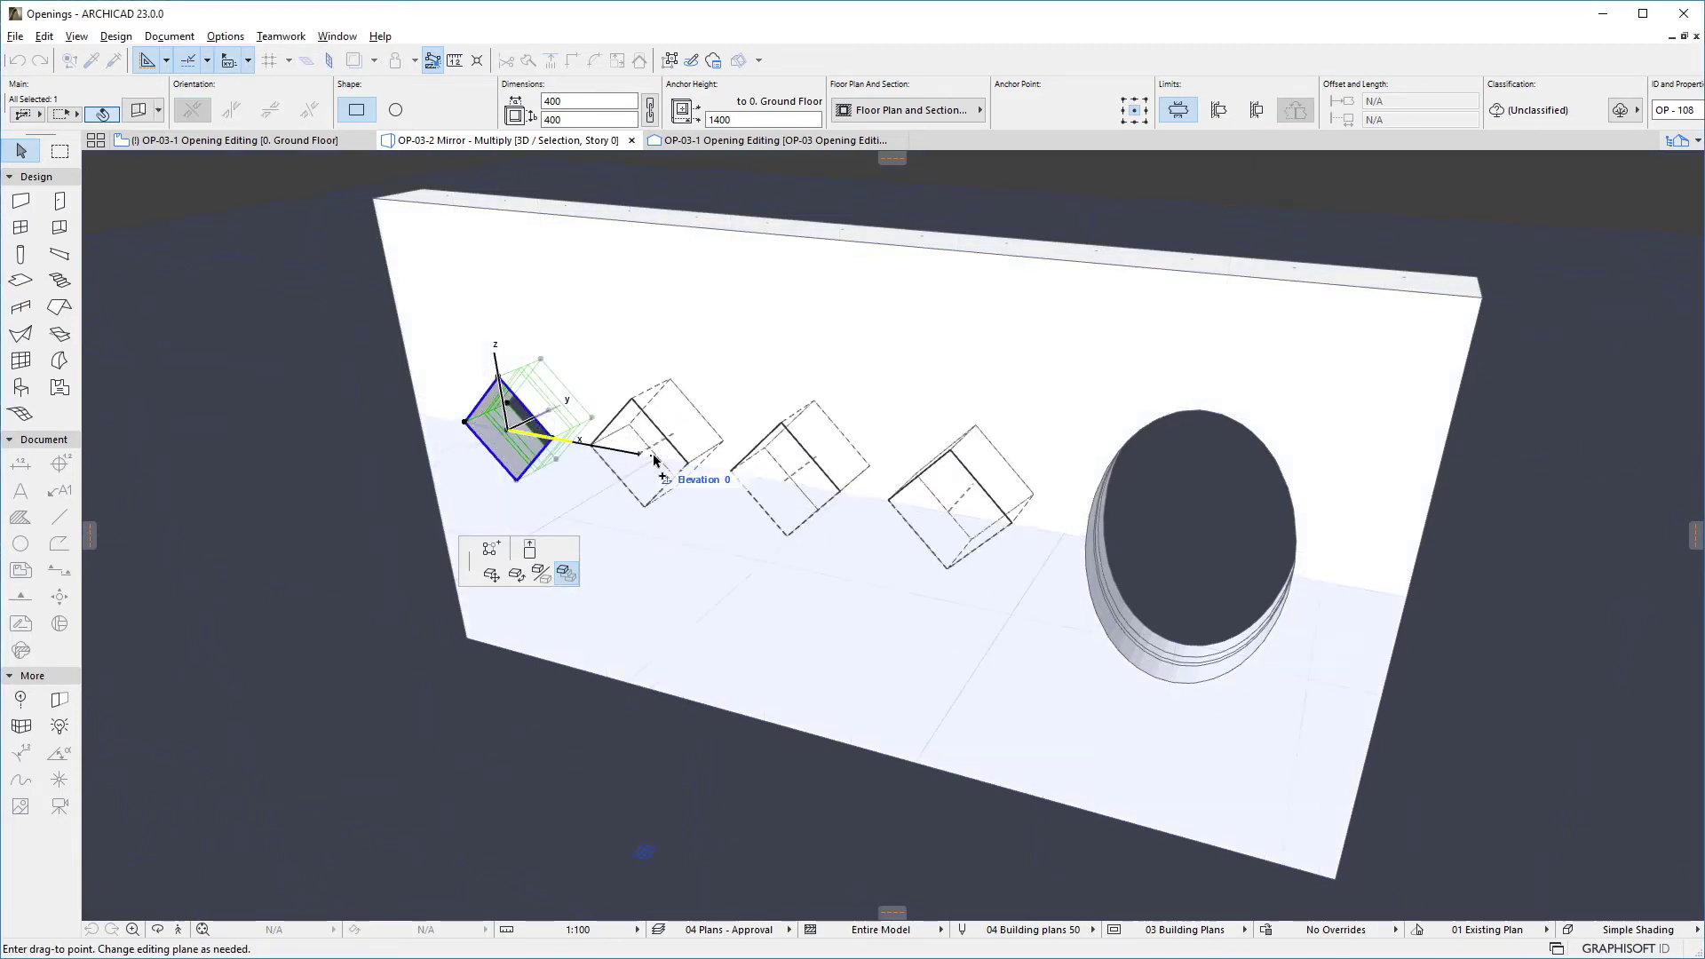
left_click(653, 460)
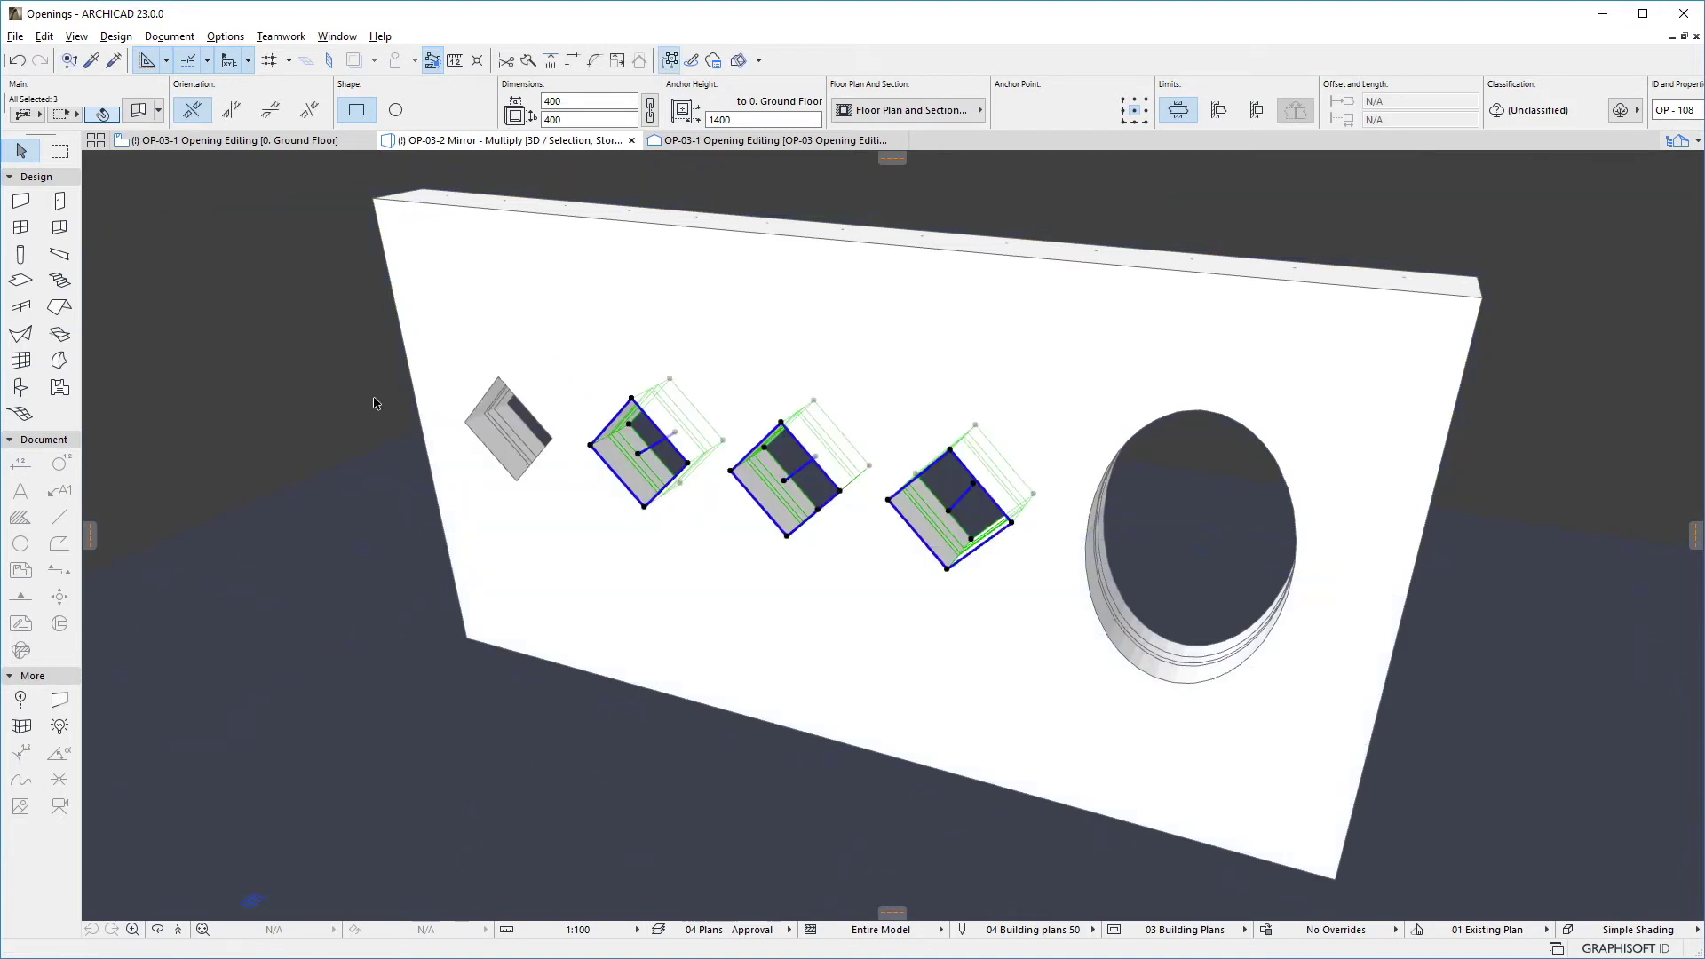
key("Escape")
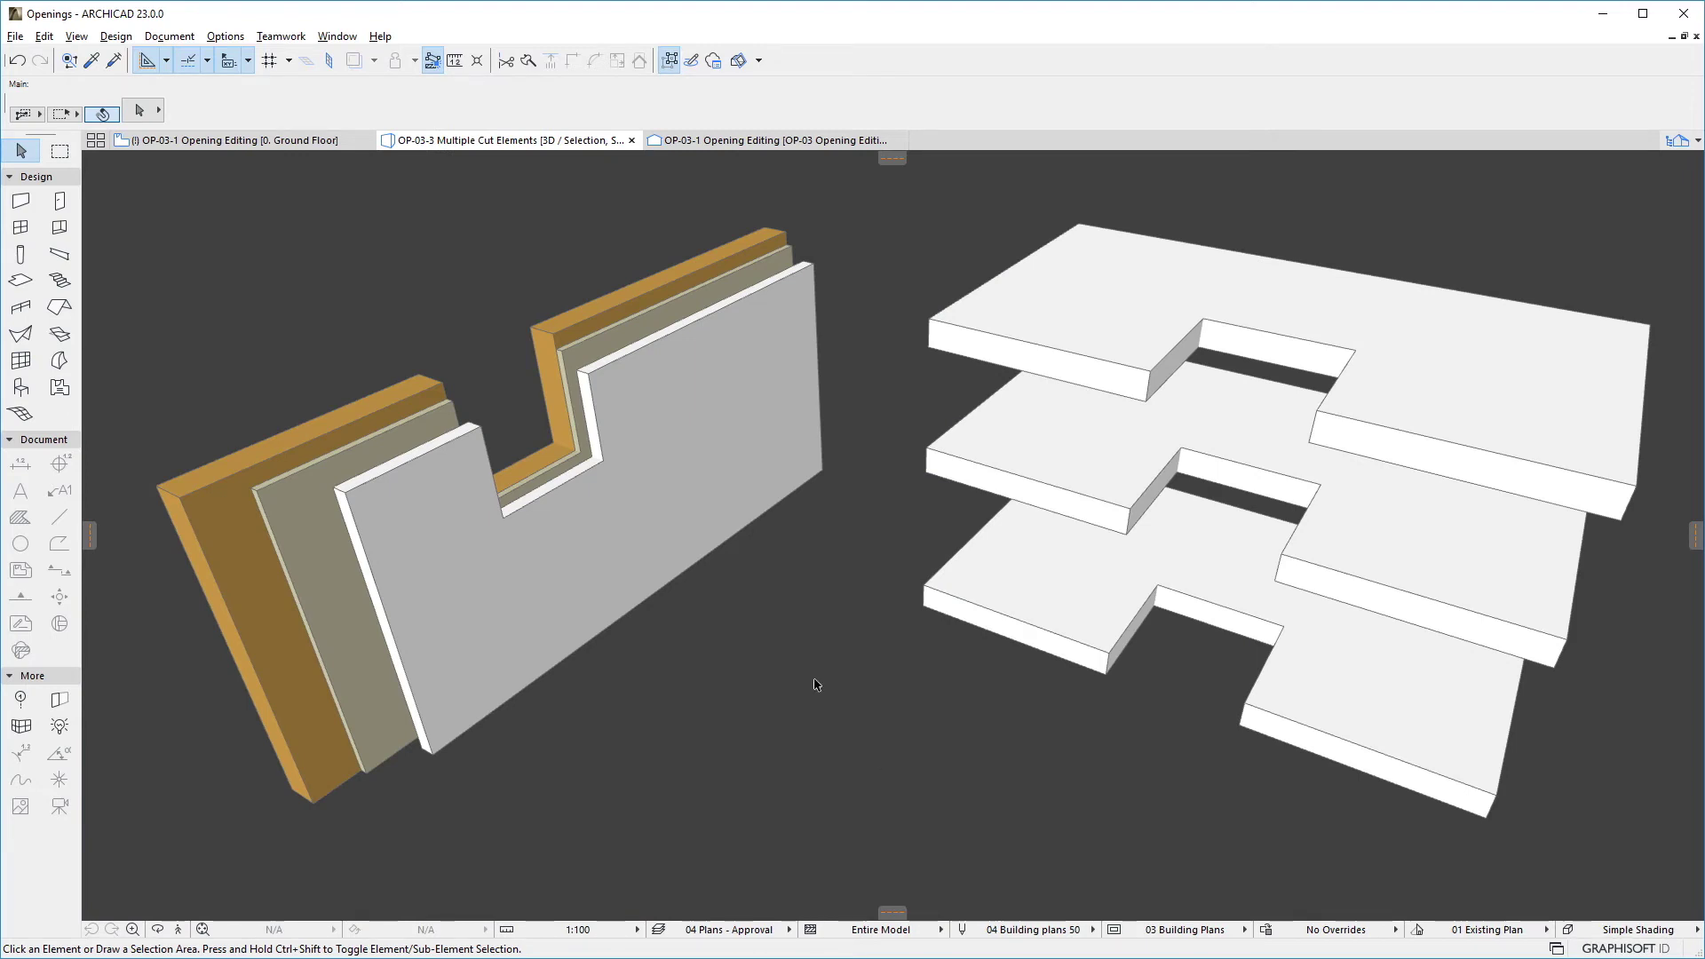
left_click(603, 463)
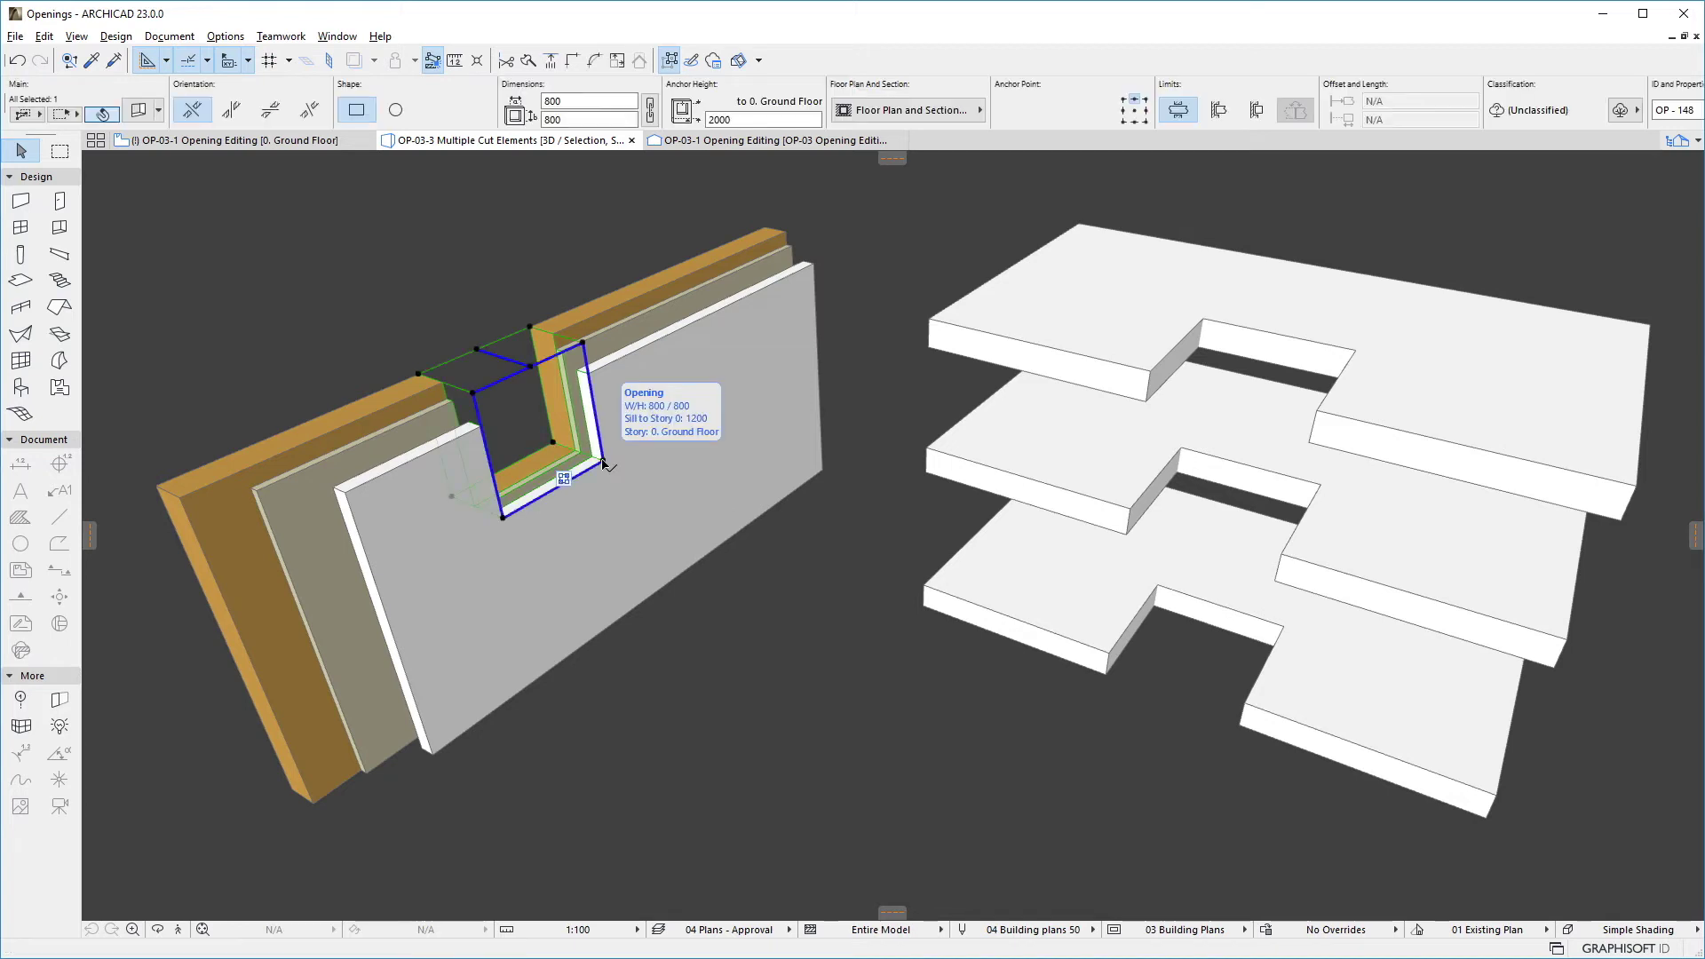
left_click(730, 707)
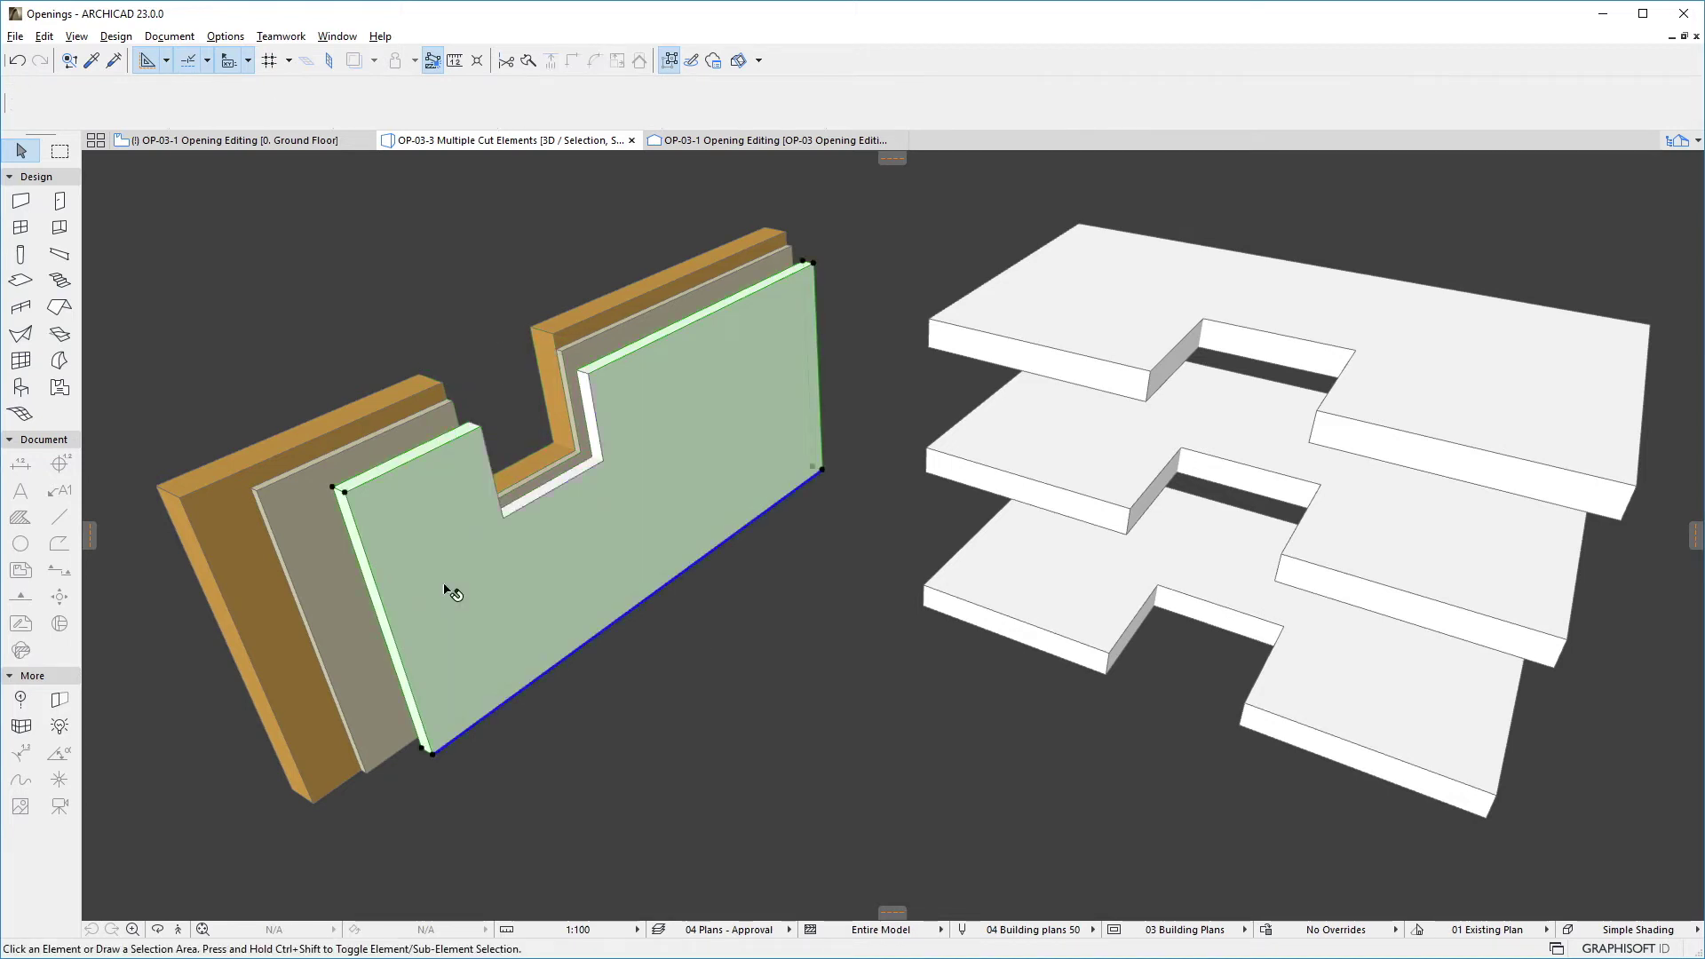
left_click(444, 591)
left_click(290, 632)
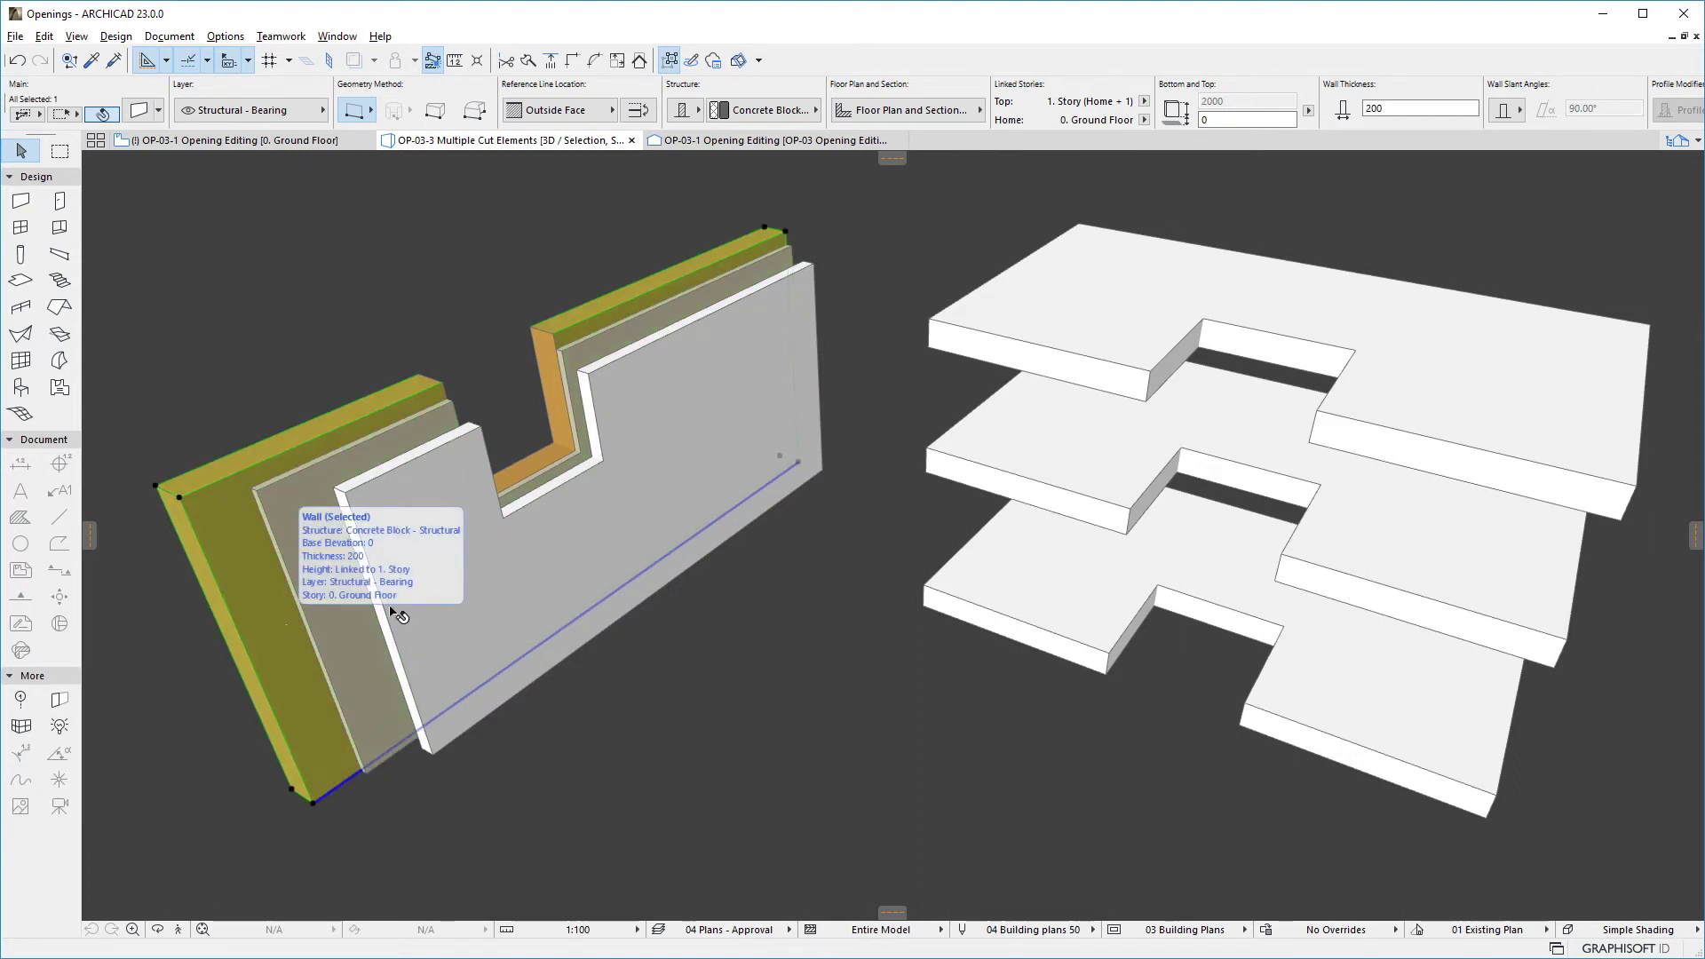
left_click(606, 462)
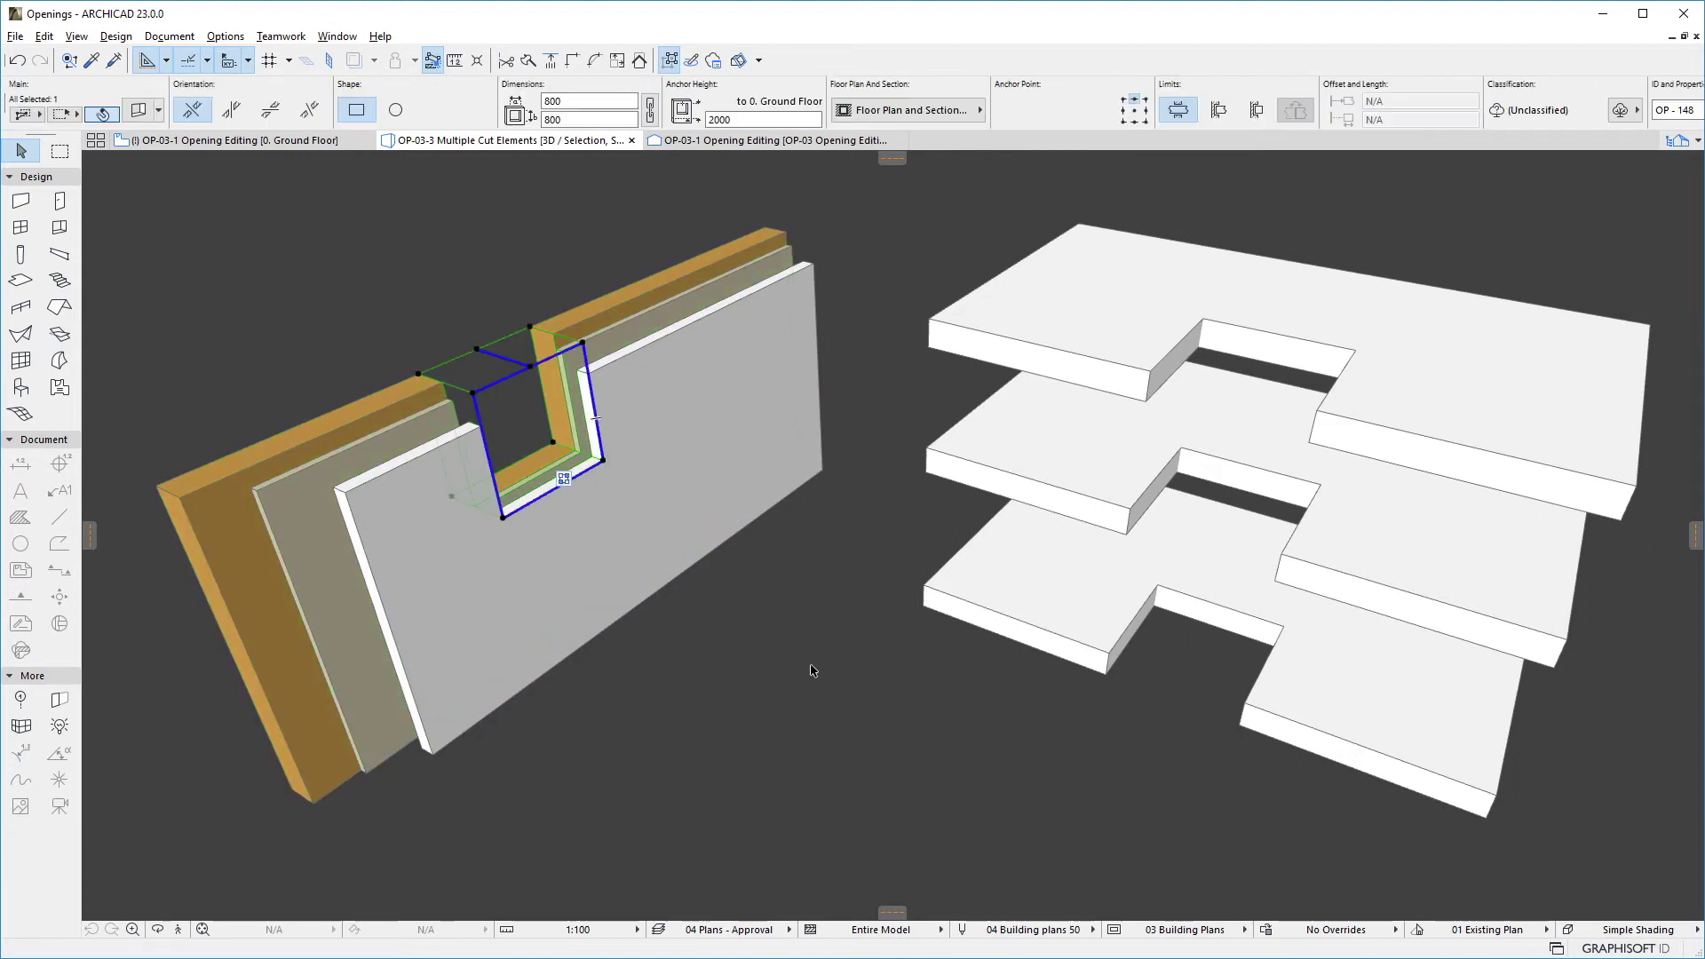
left_click(814, 670)
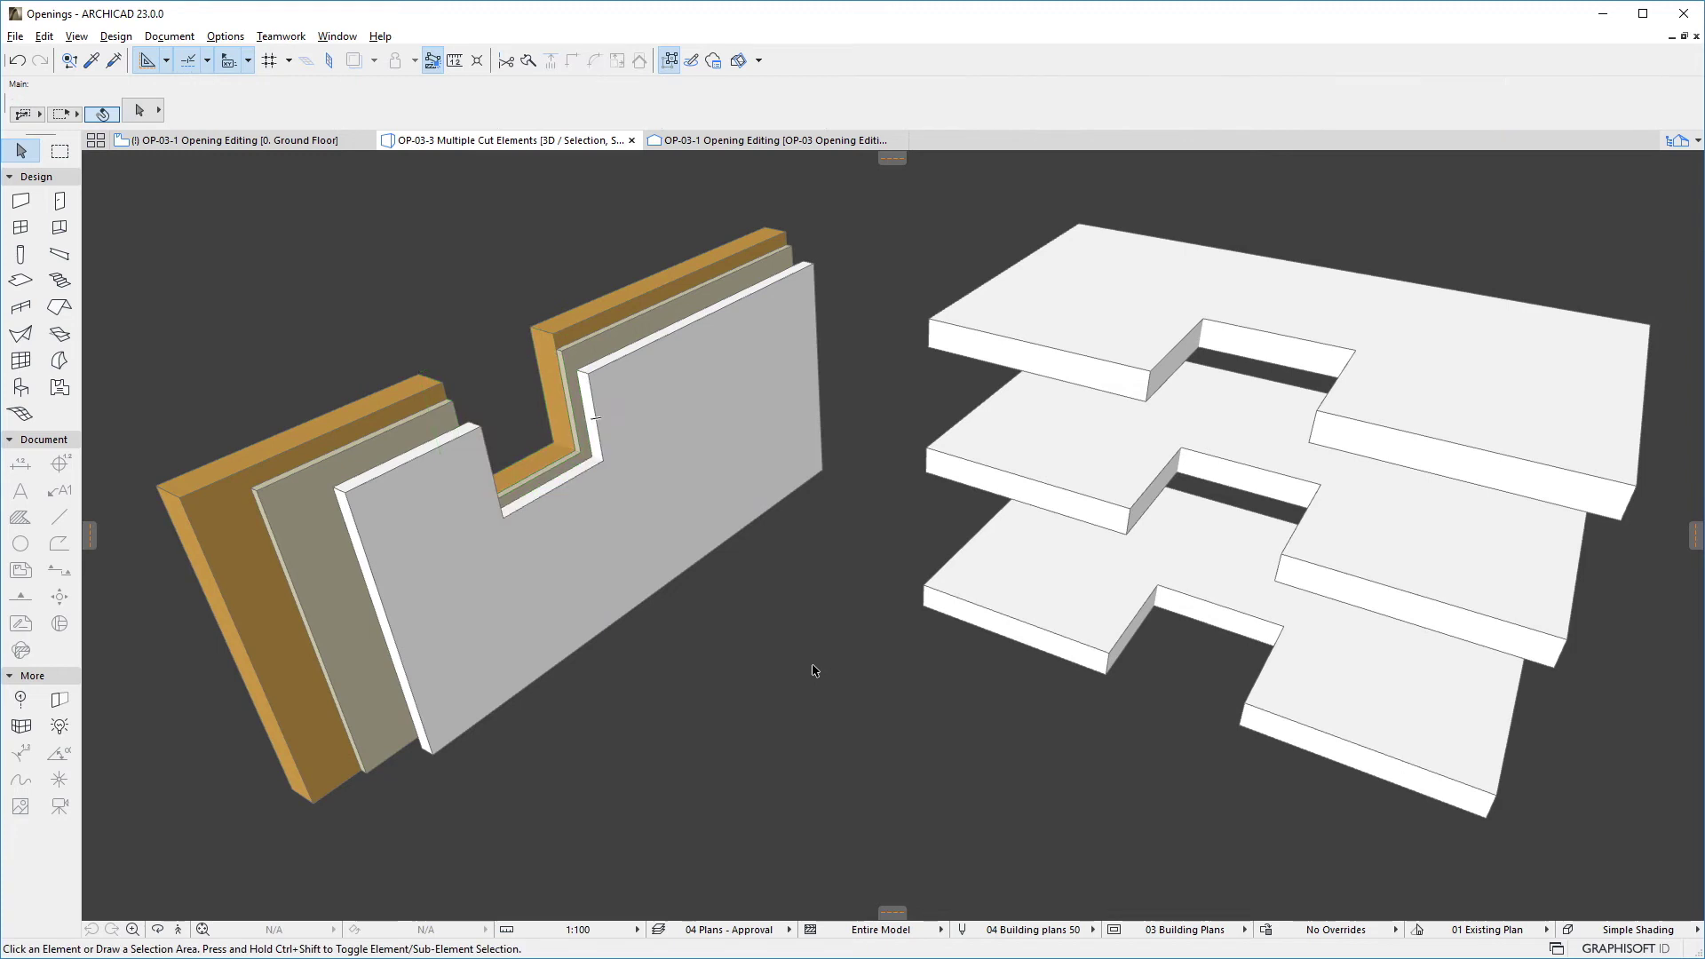
left_click(1352, 355)
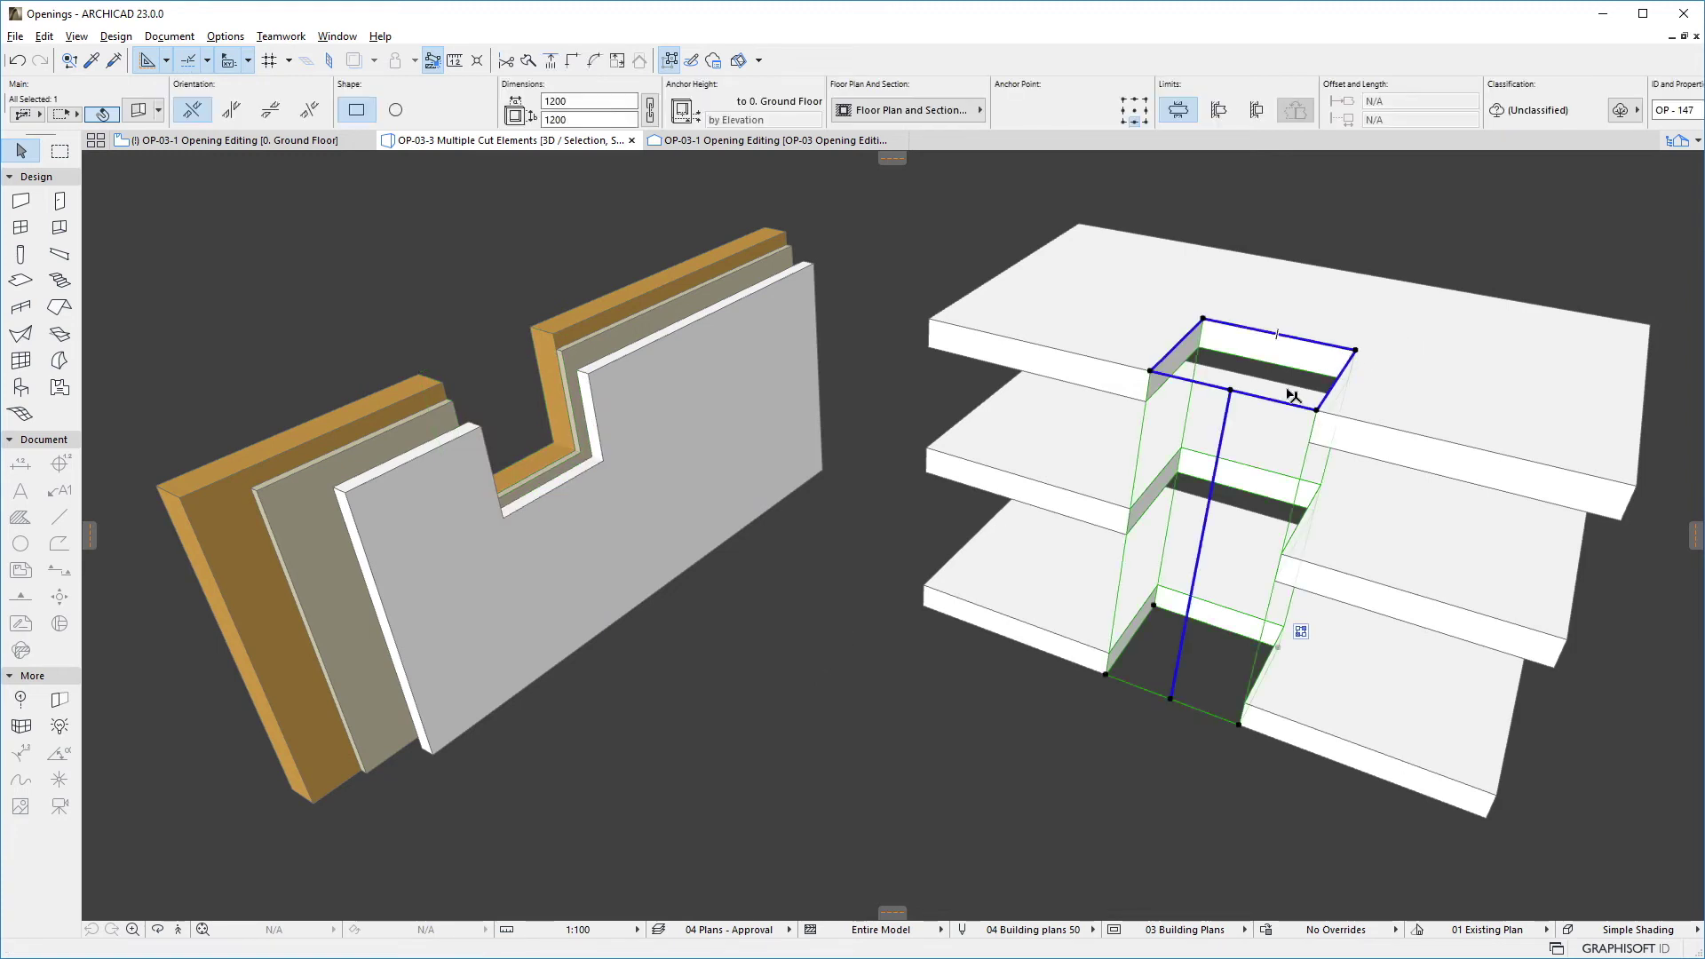
left_click(1049, 697)
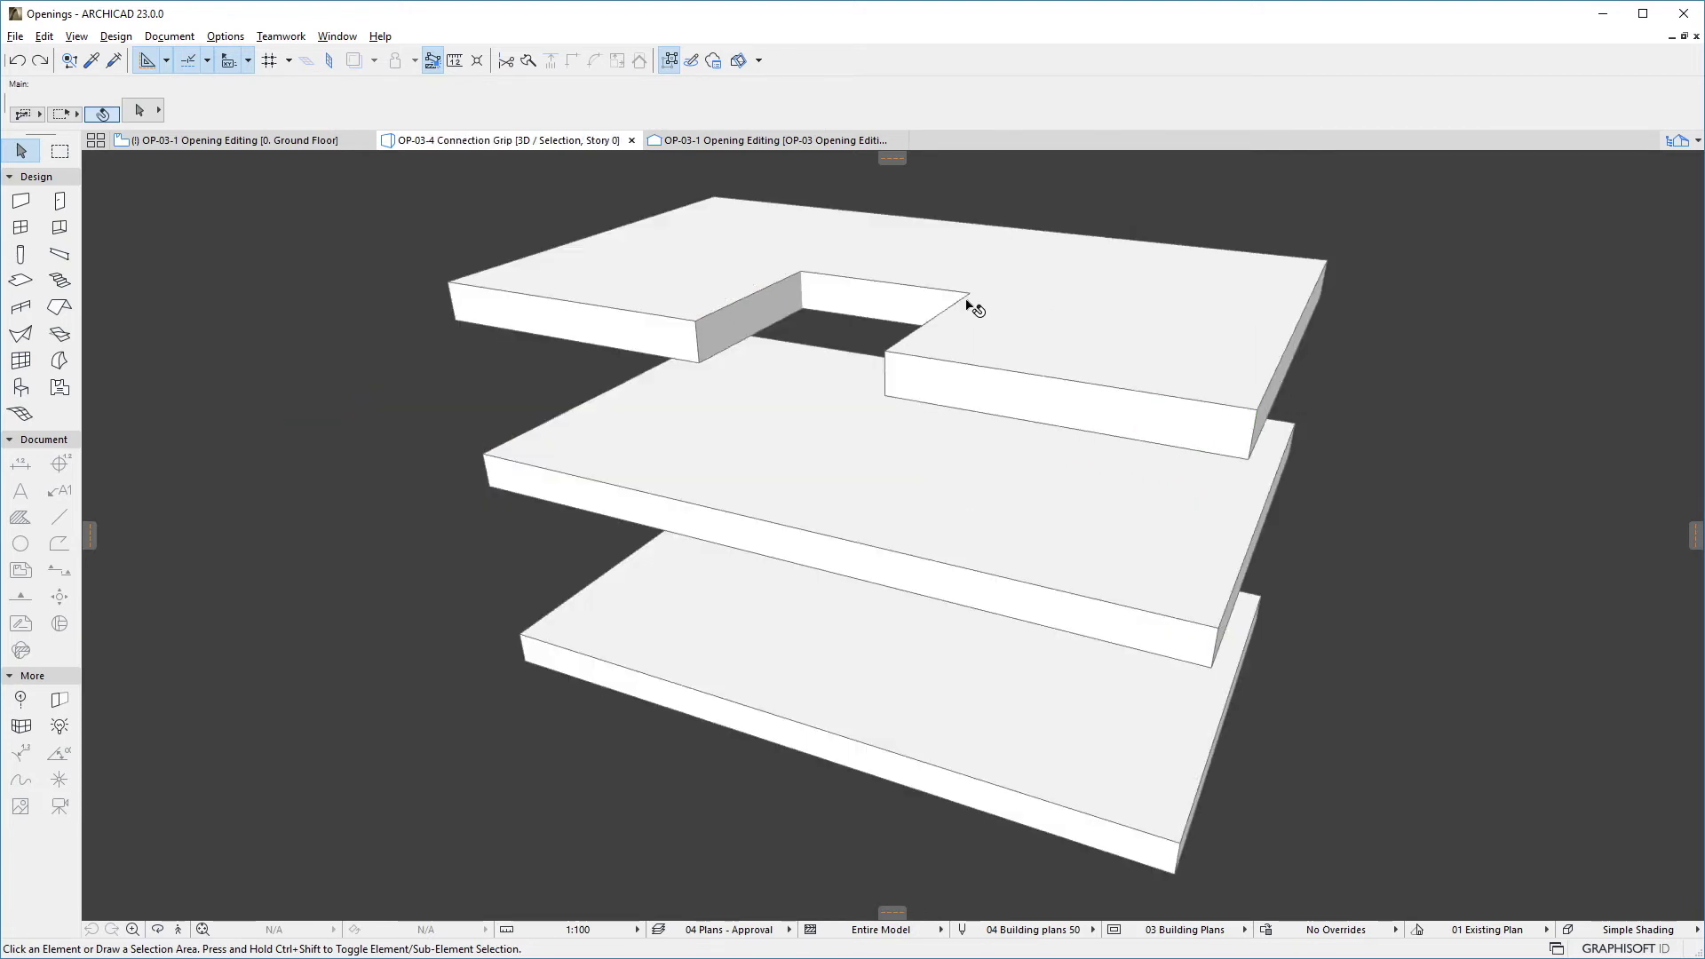
- Try adding the middle slab as a cut target, but leave the opening cutting only the top slab
left_click(970, 295)
left_click(970, 296)
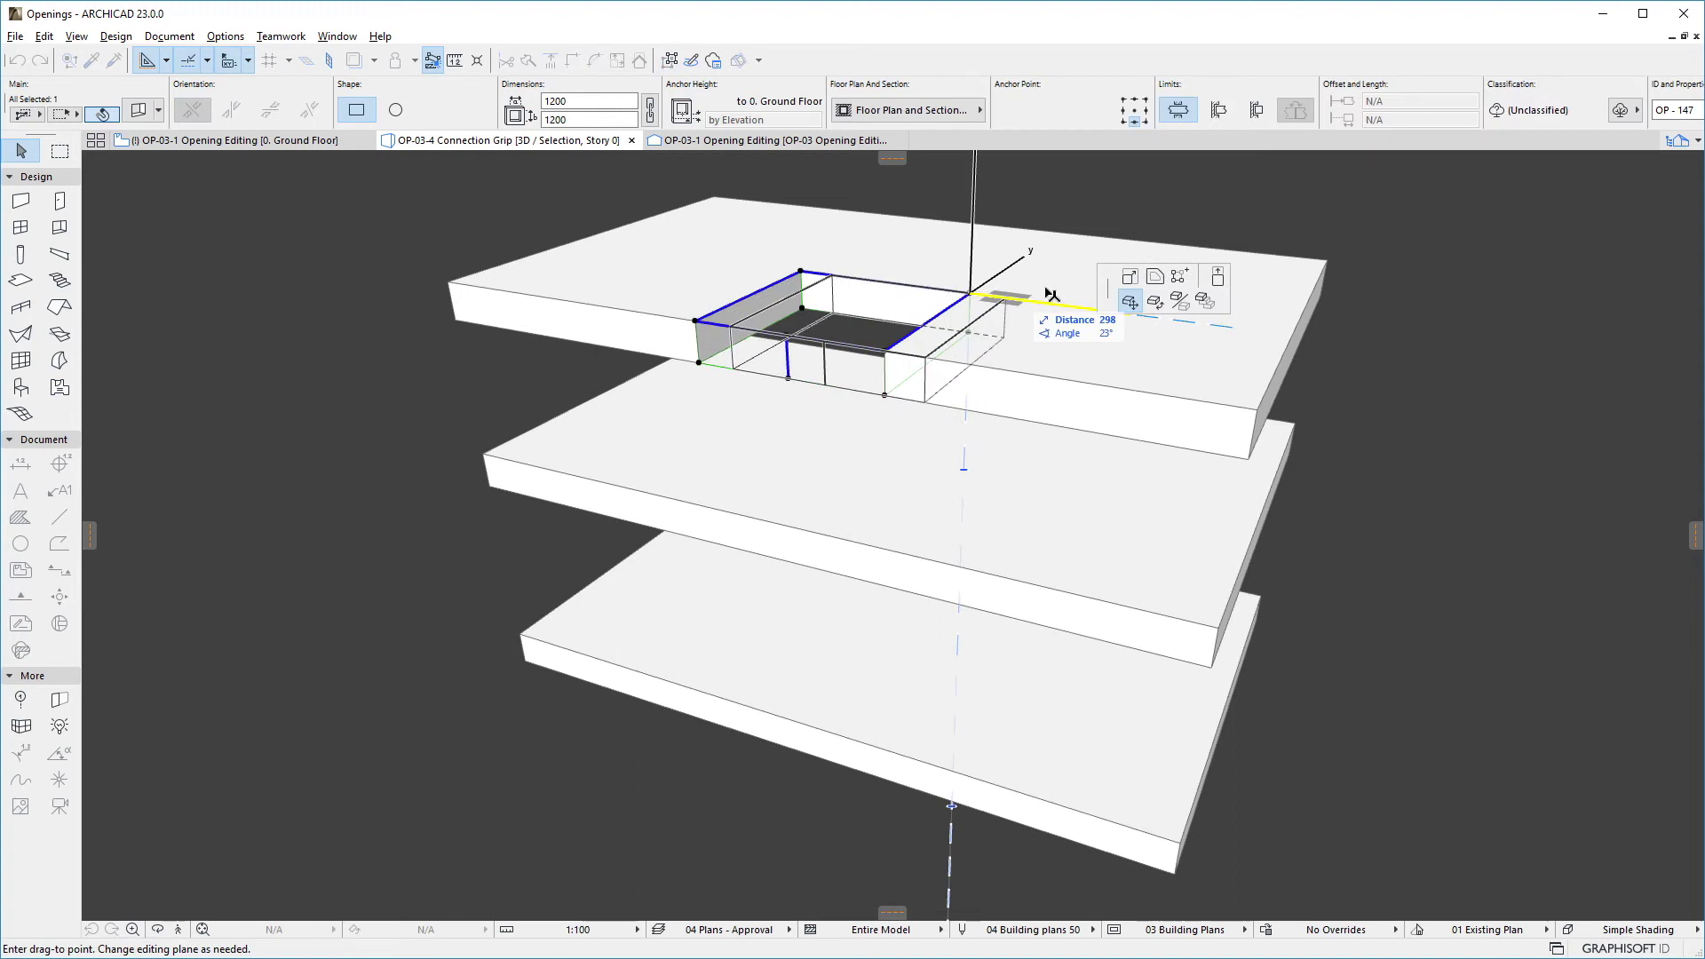
left_click(1180, 278)
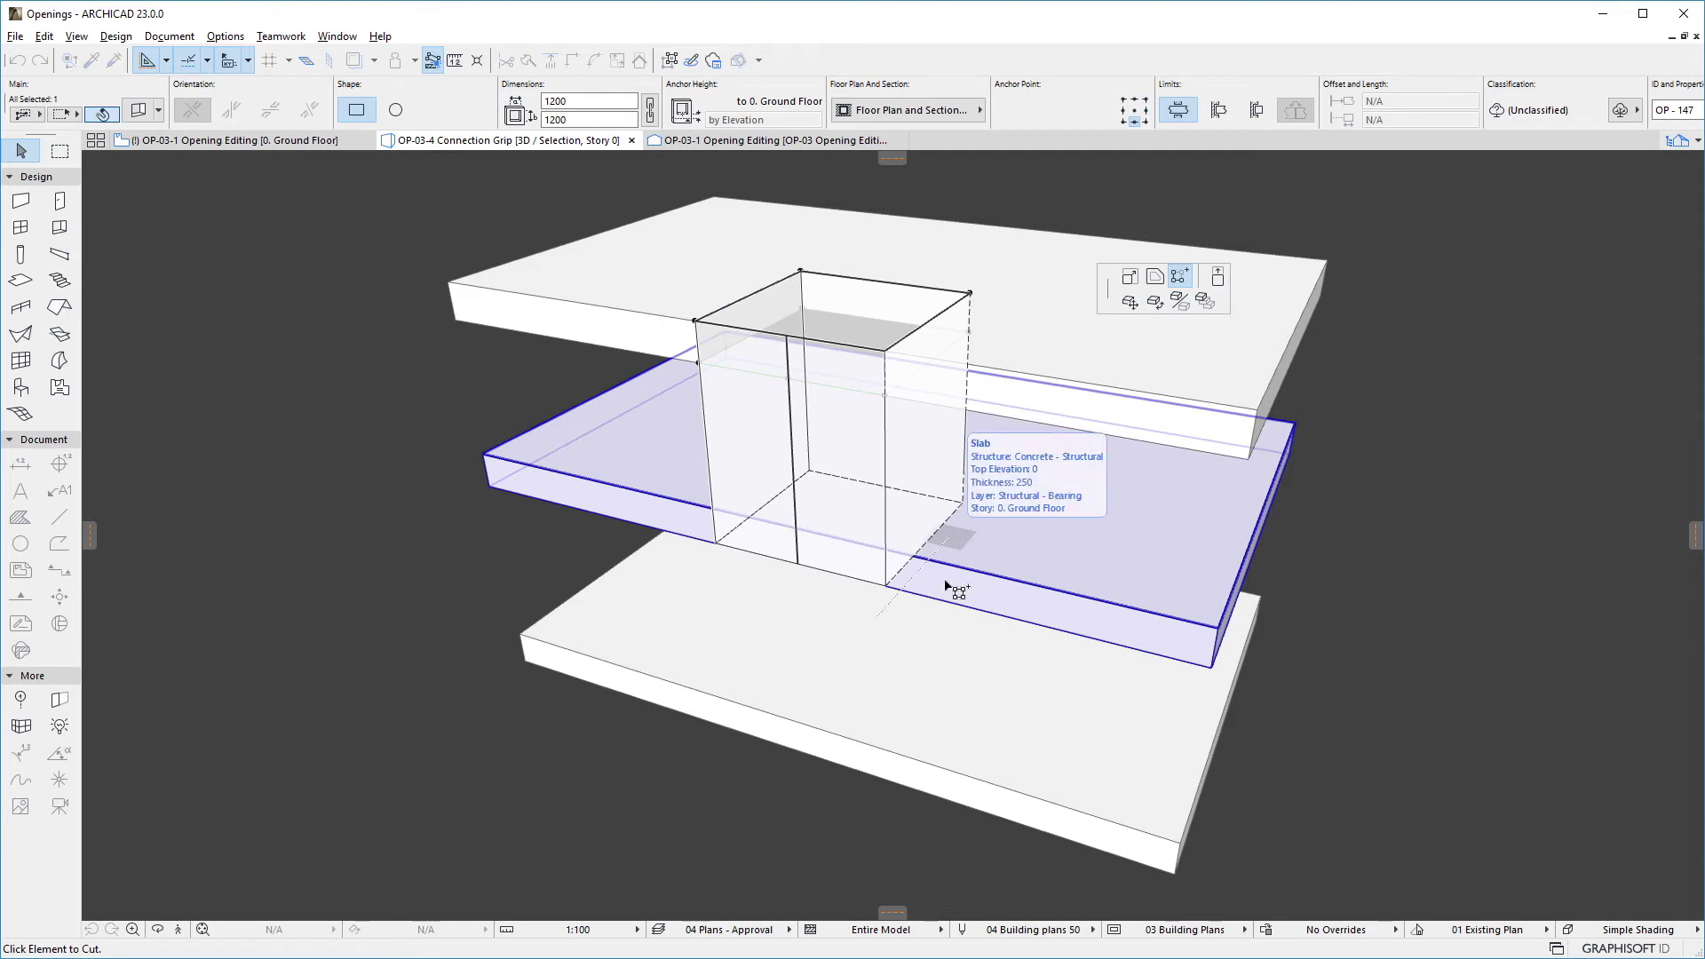
left_click(949, 582)
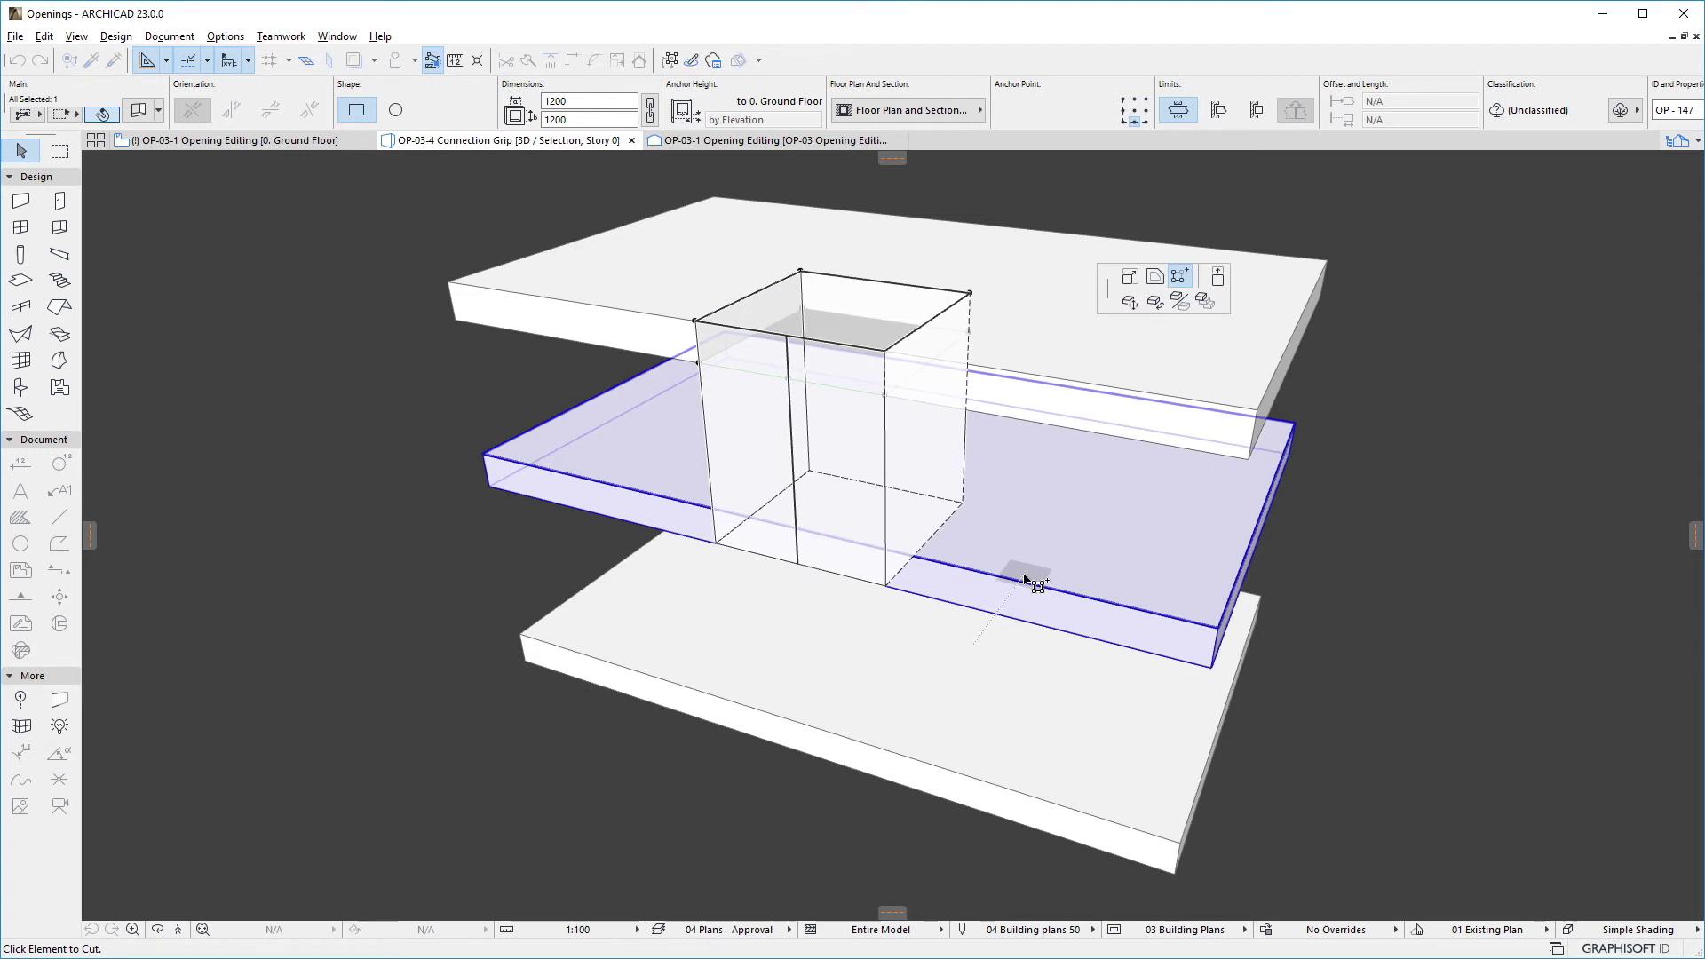
left_click(1024, 578)
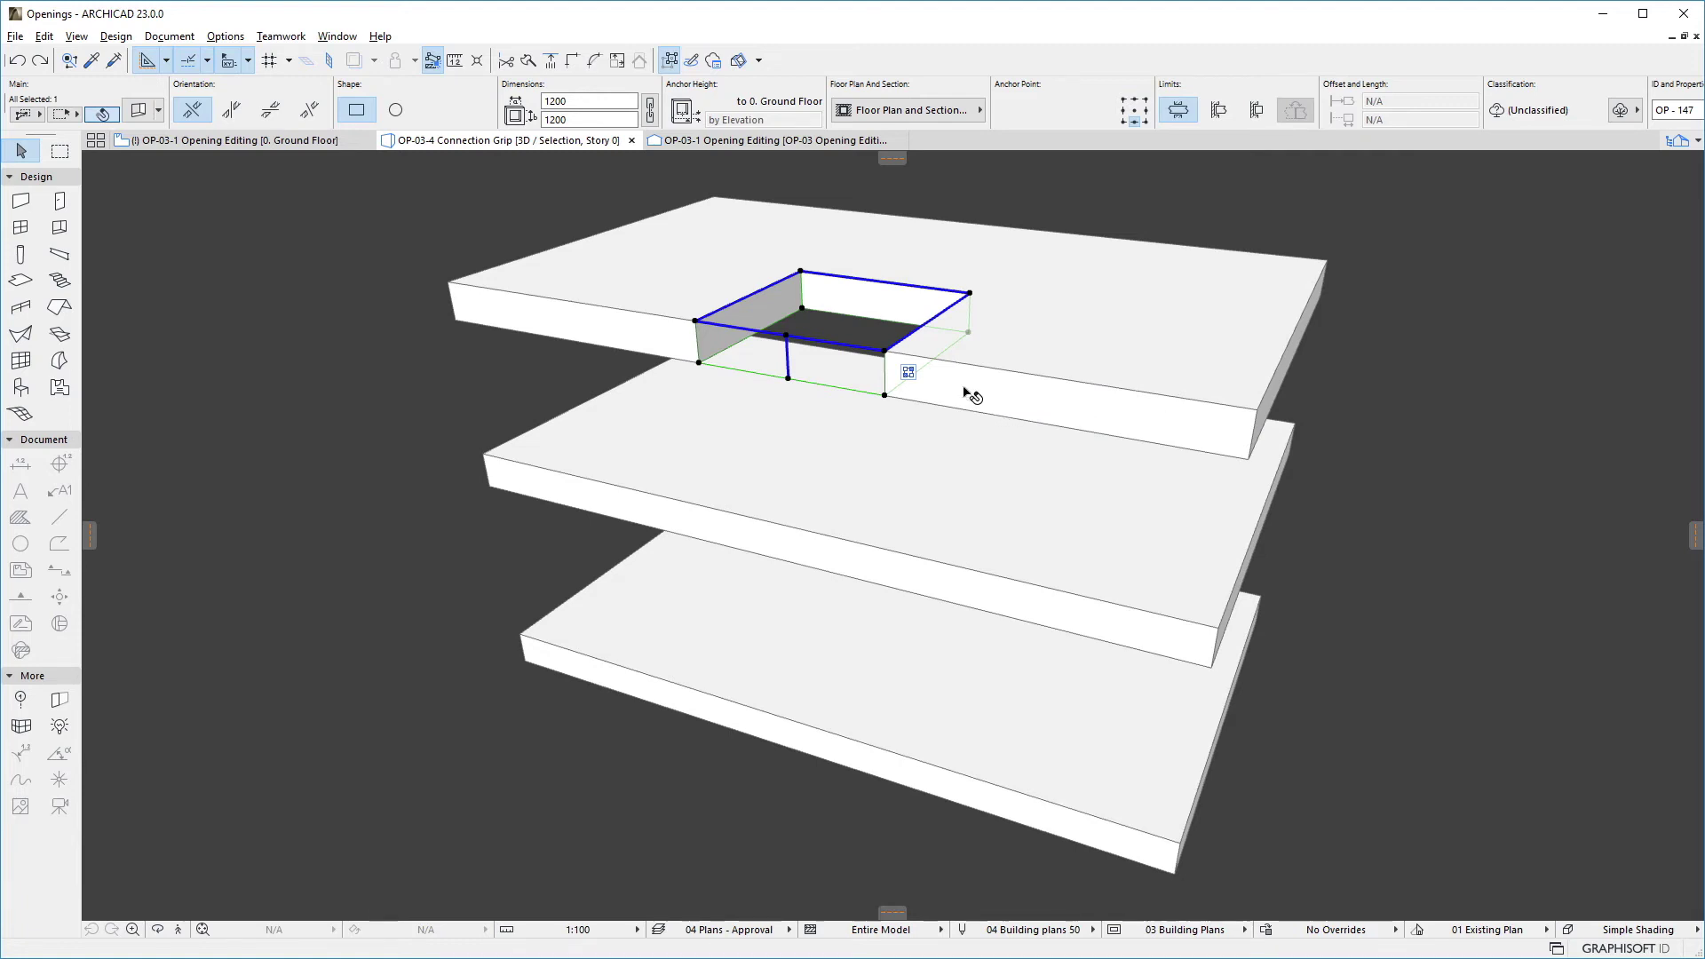
- Add the middle slab to the opening's Cut Elements list so it cuts both top slabs
left_click(907, 373)
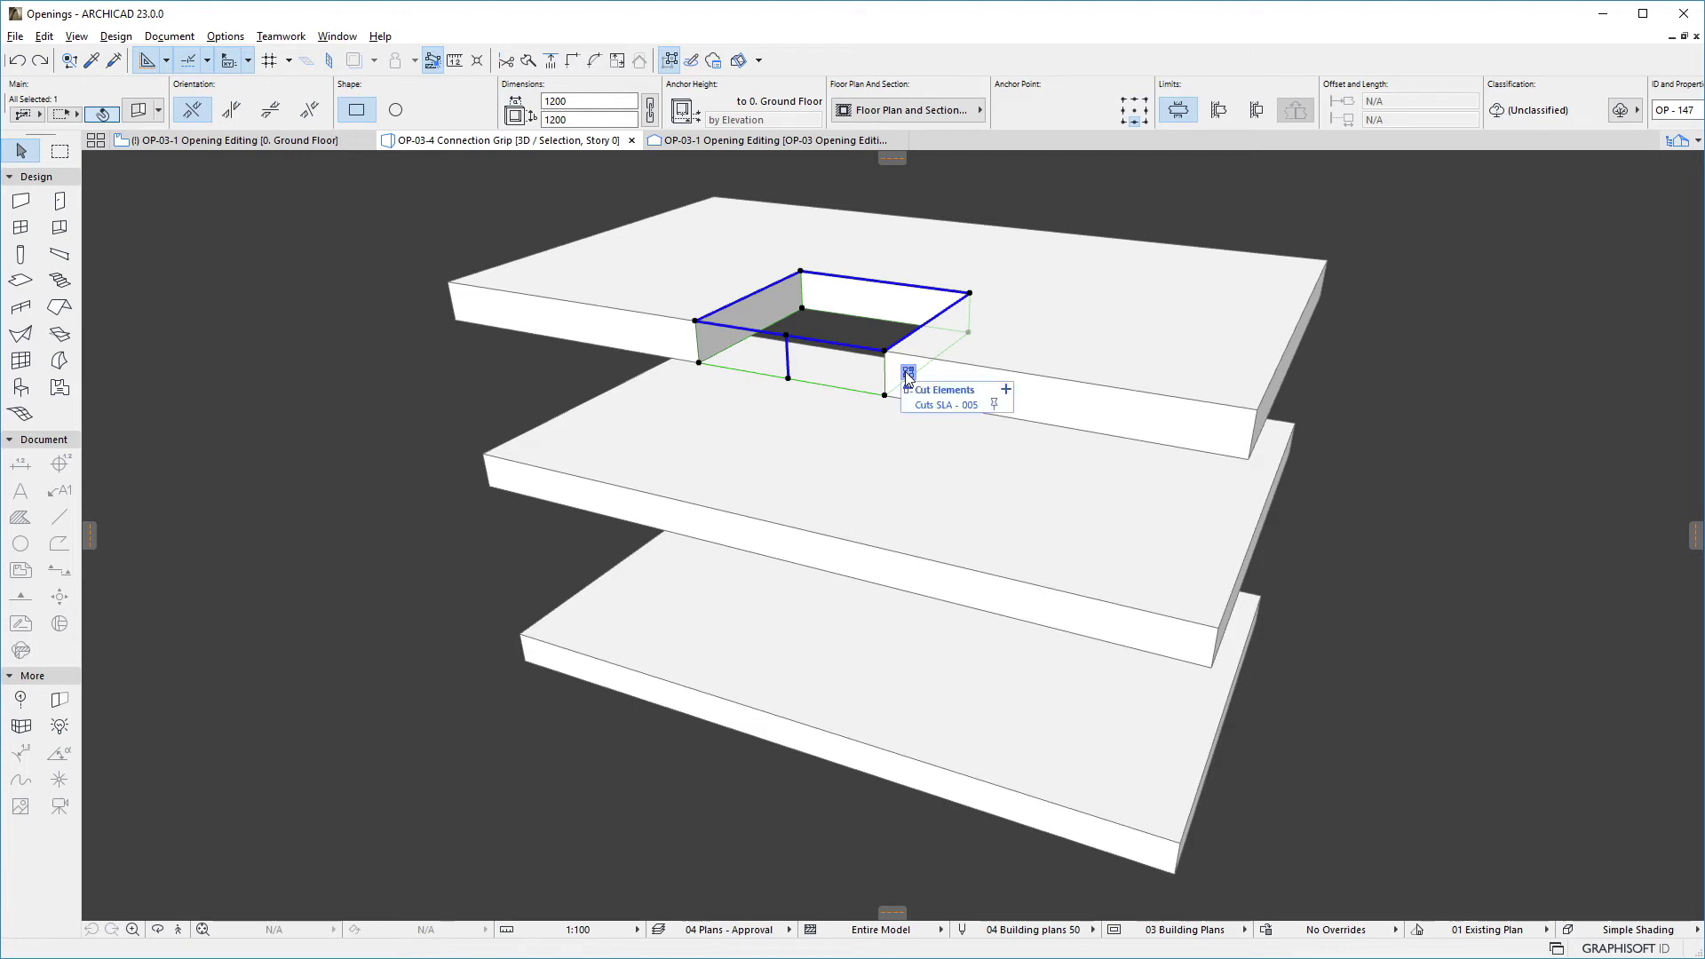
mouse_move(973, 407)
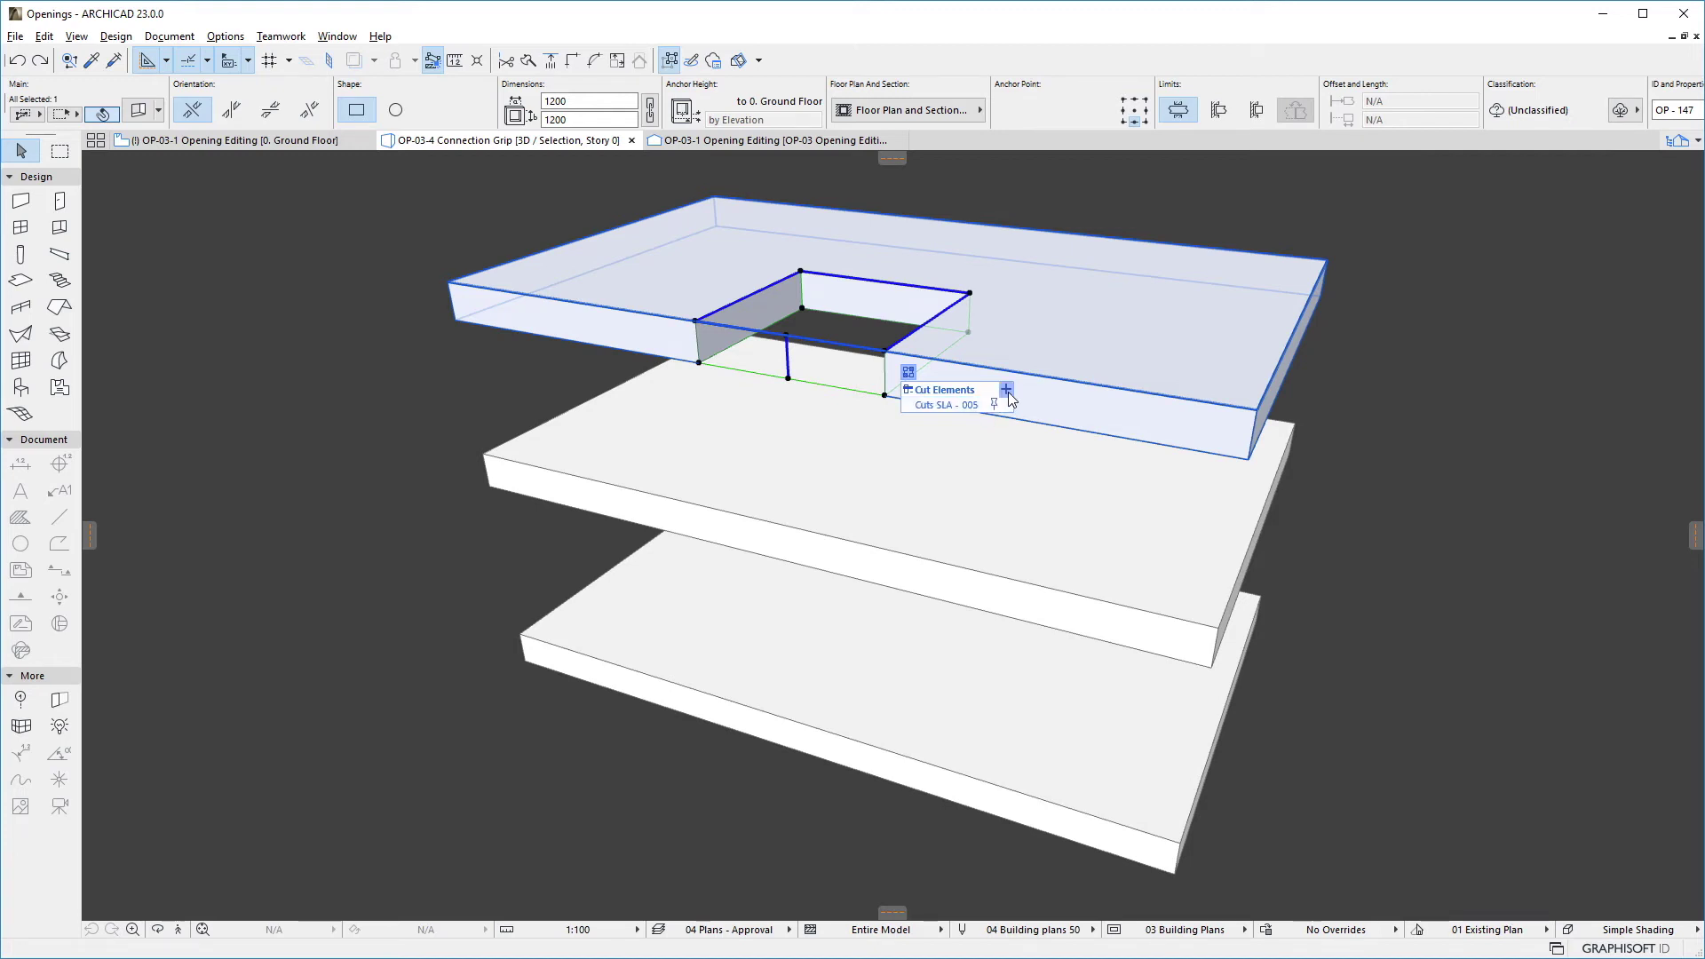
left_click(1007, 390)
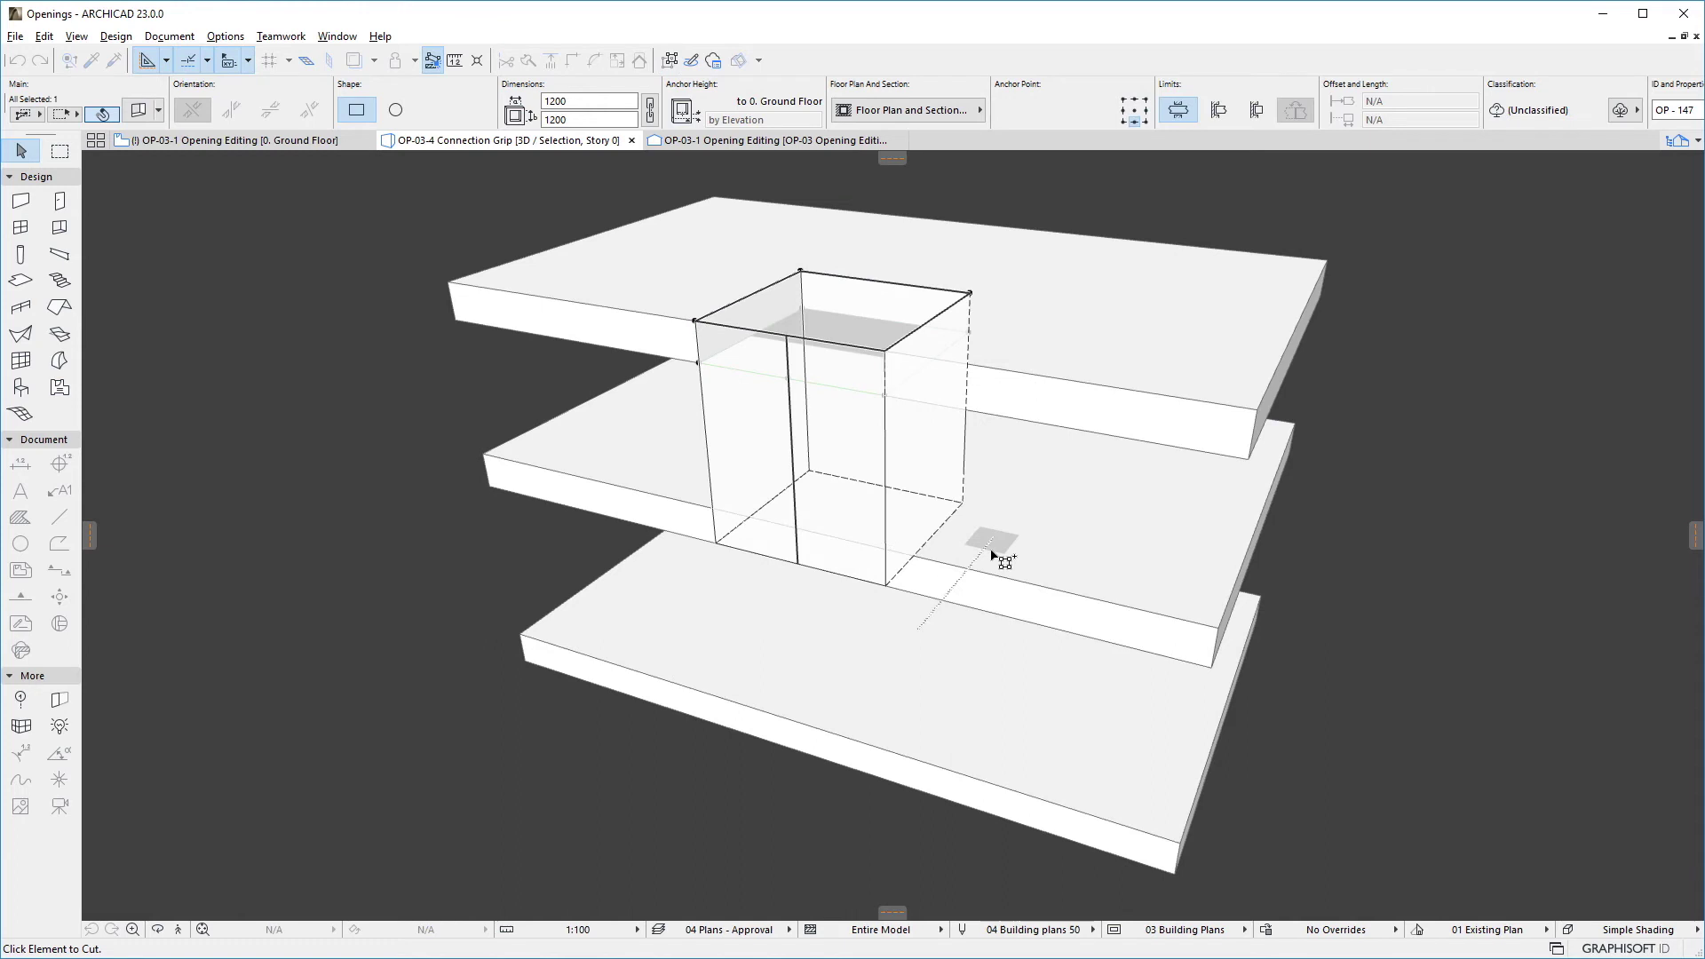
left_click(990, 574)
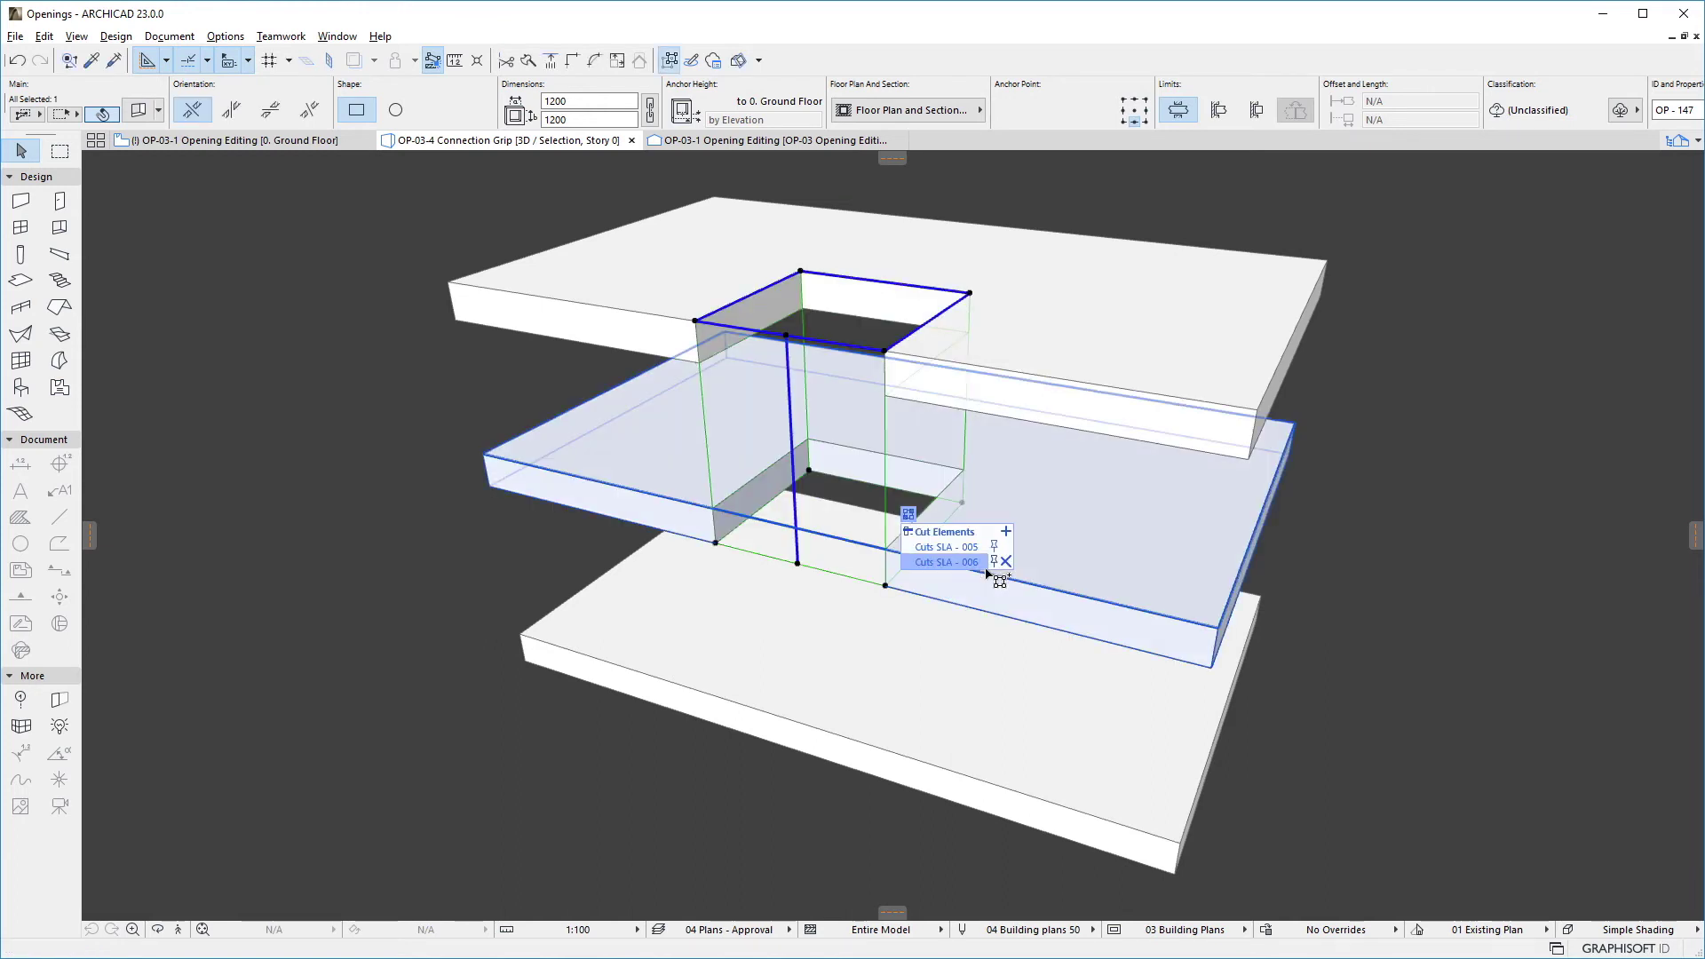
left_click(1007, 533)
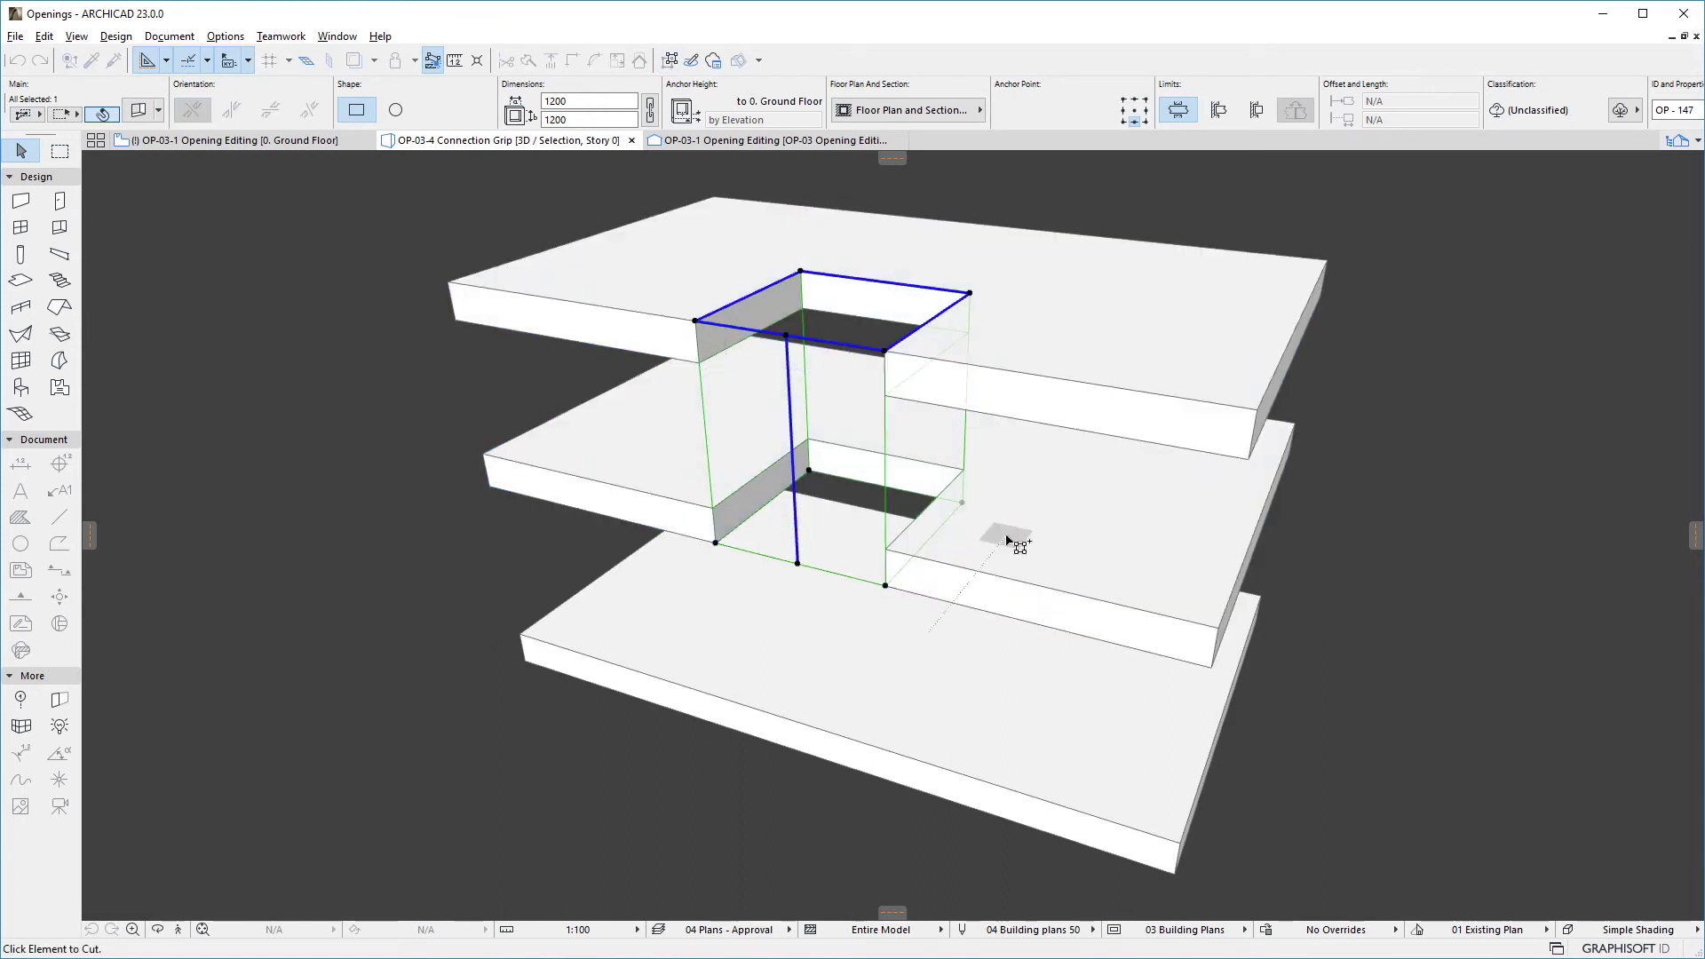
- Add the bottom slab to the cuts and pin the opening to the middle slab SLA-006
left_click(968, 766)
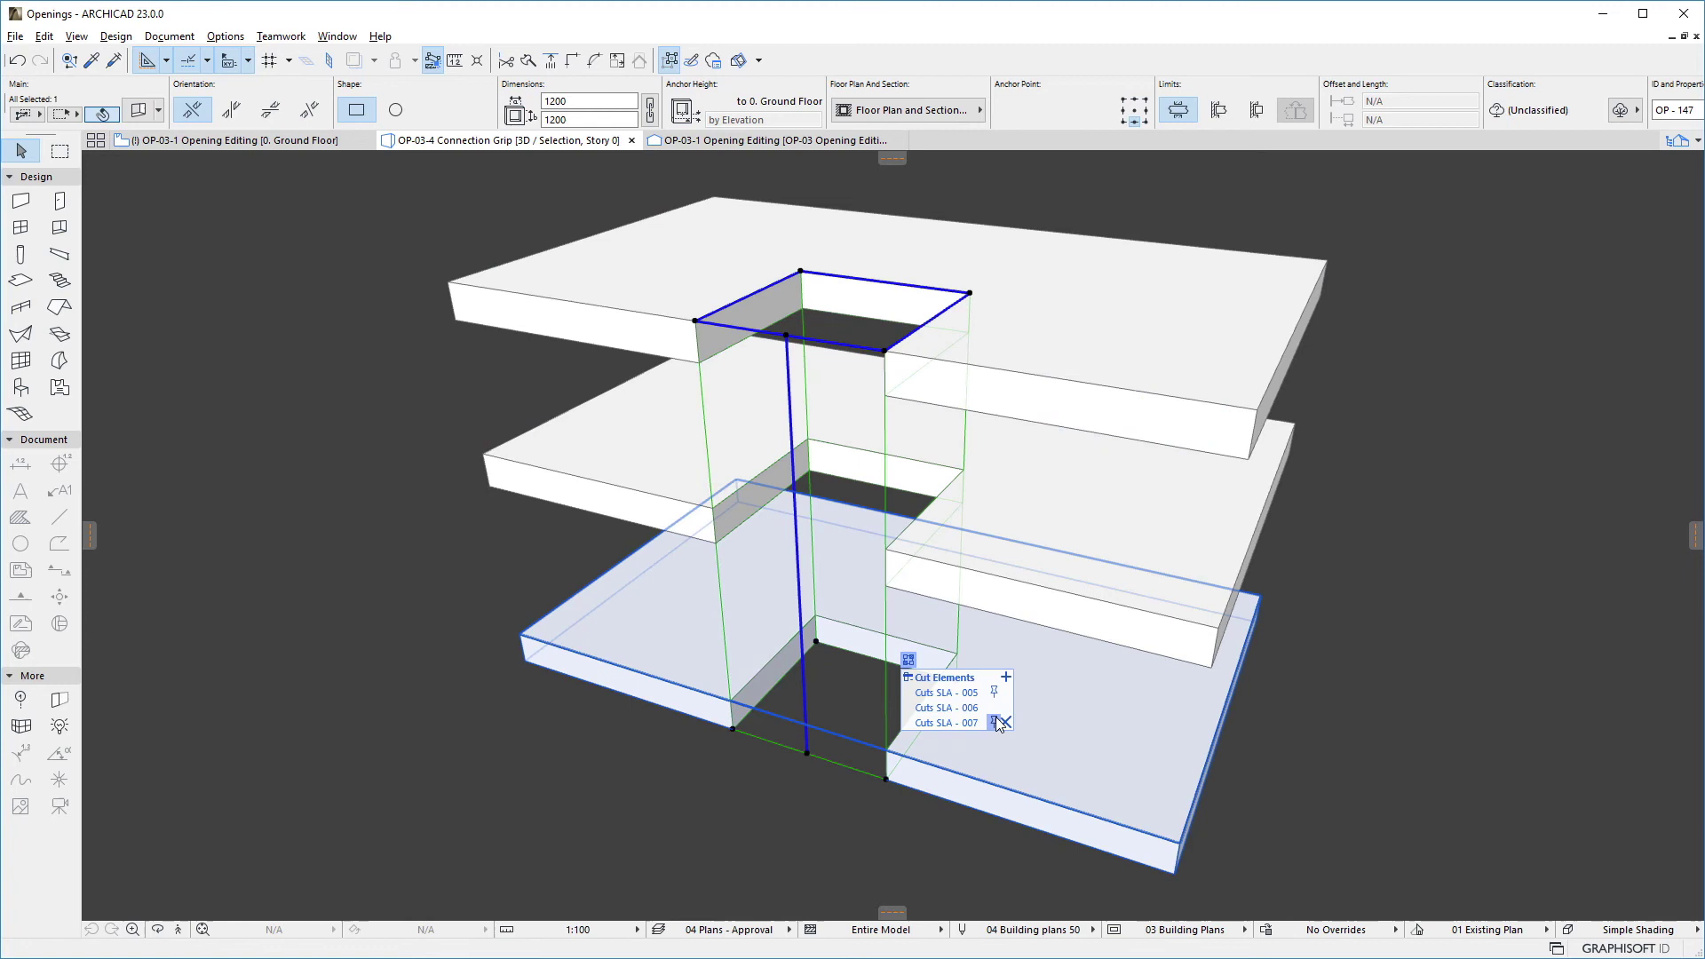
mouse_move(999, 724)
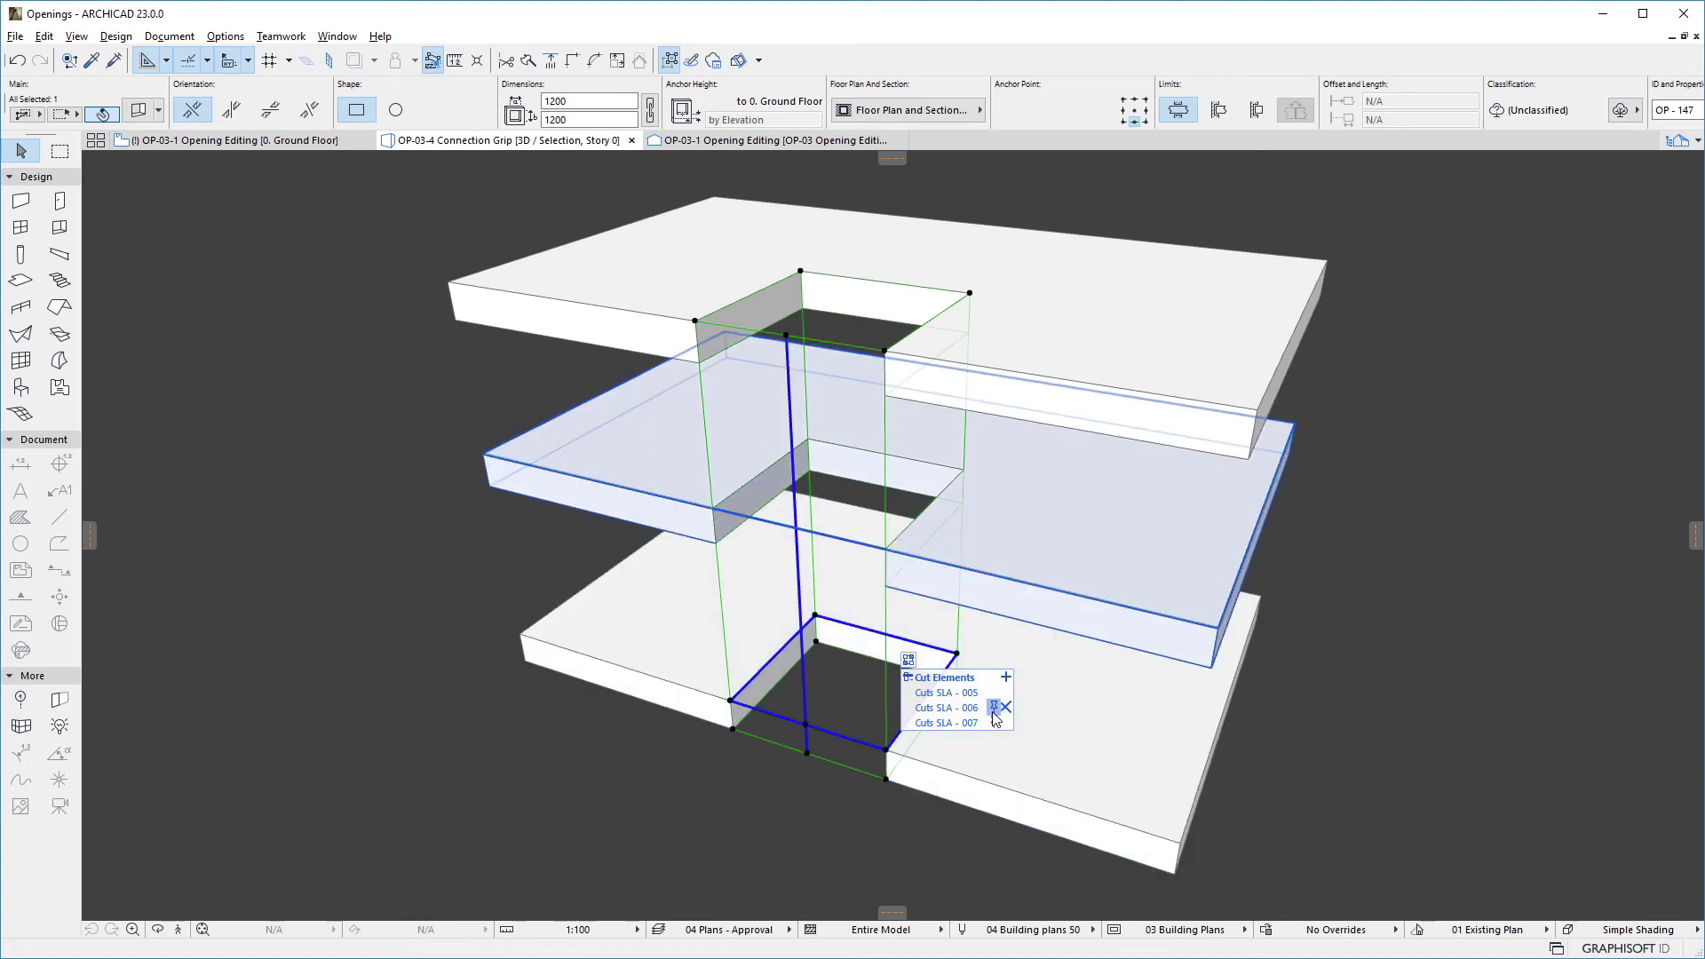
left_click(994, 708)
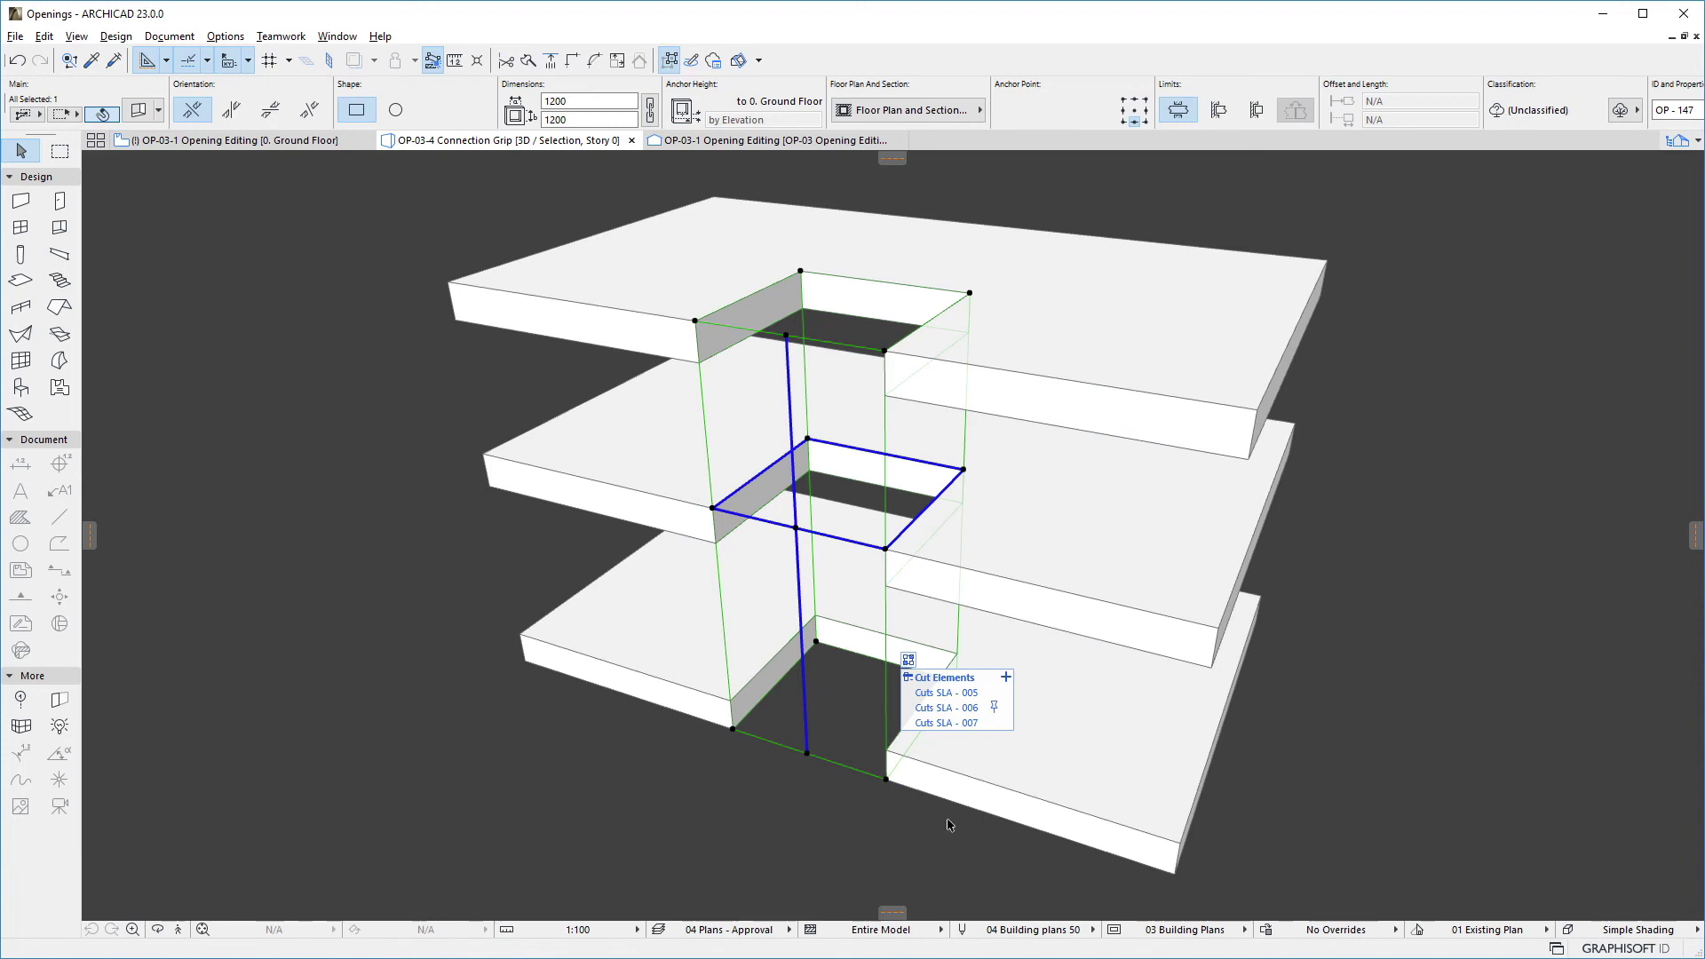
- Move the middle slab by 500 so the pinned opening moves with it
left_click(856, 829)
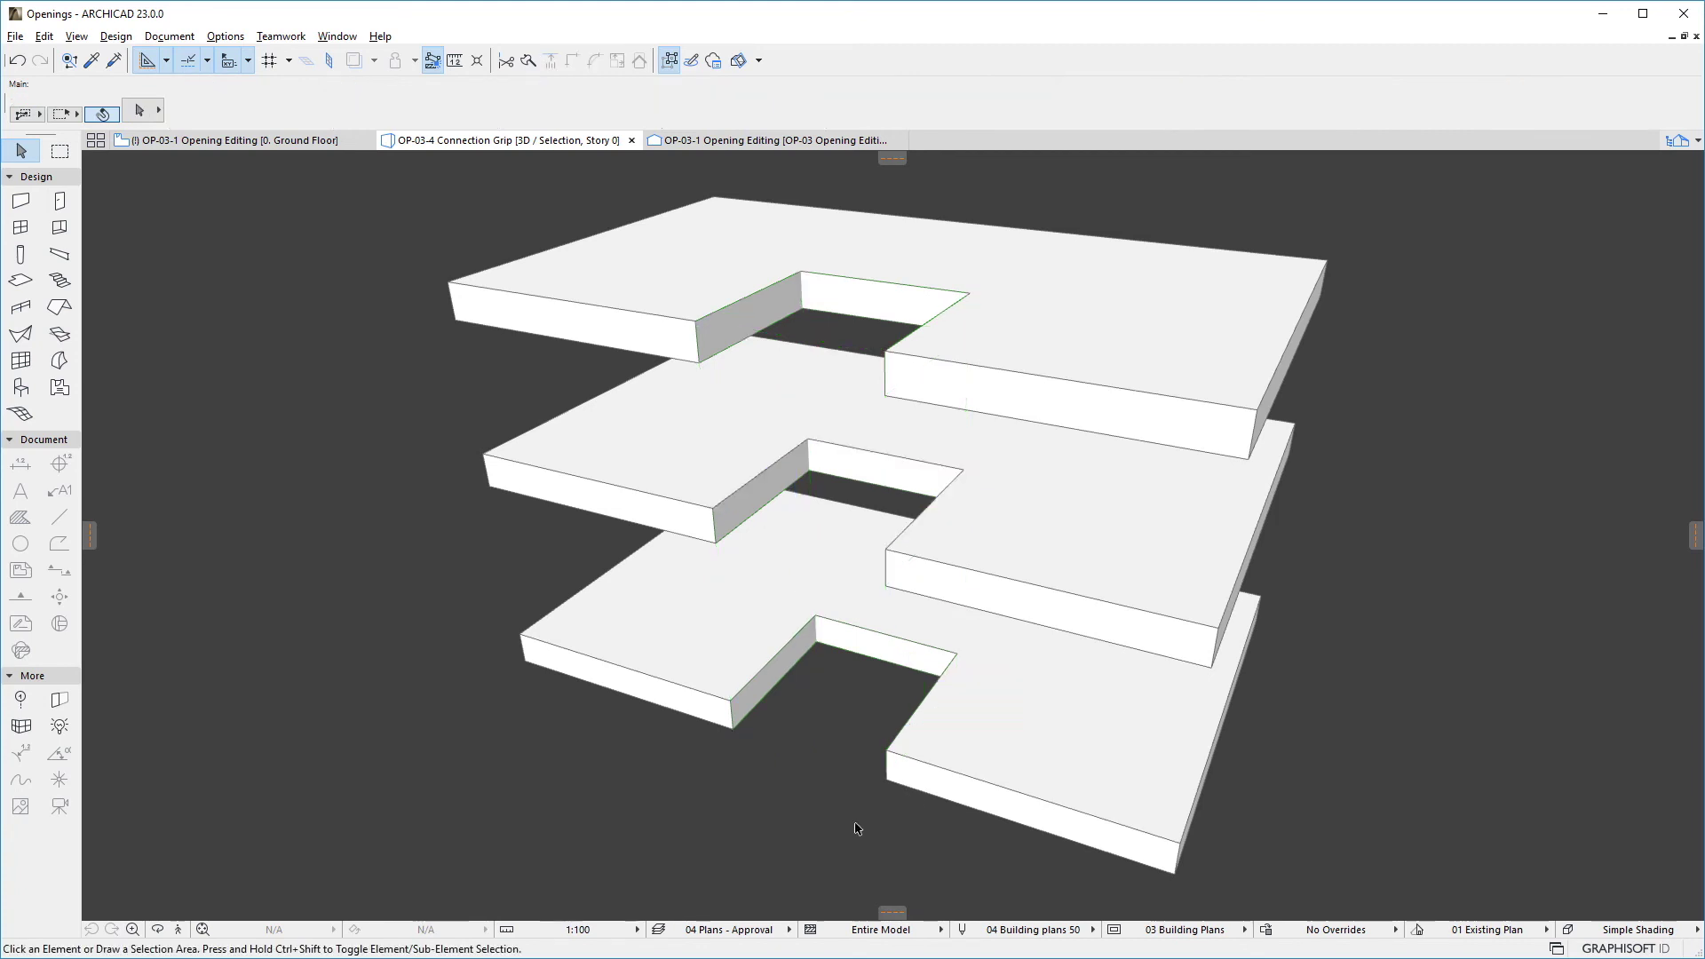
left_click(573, 435)
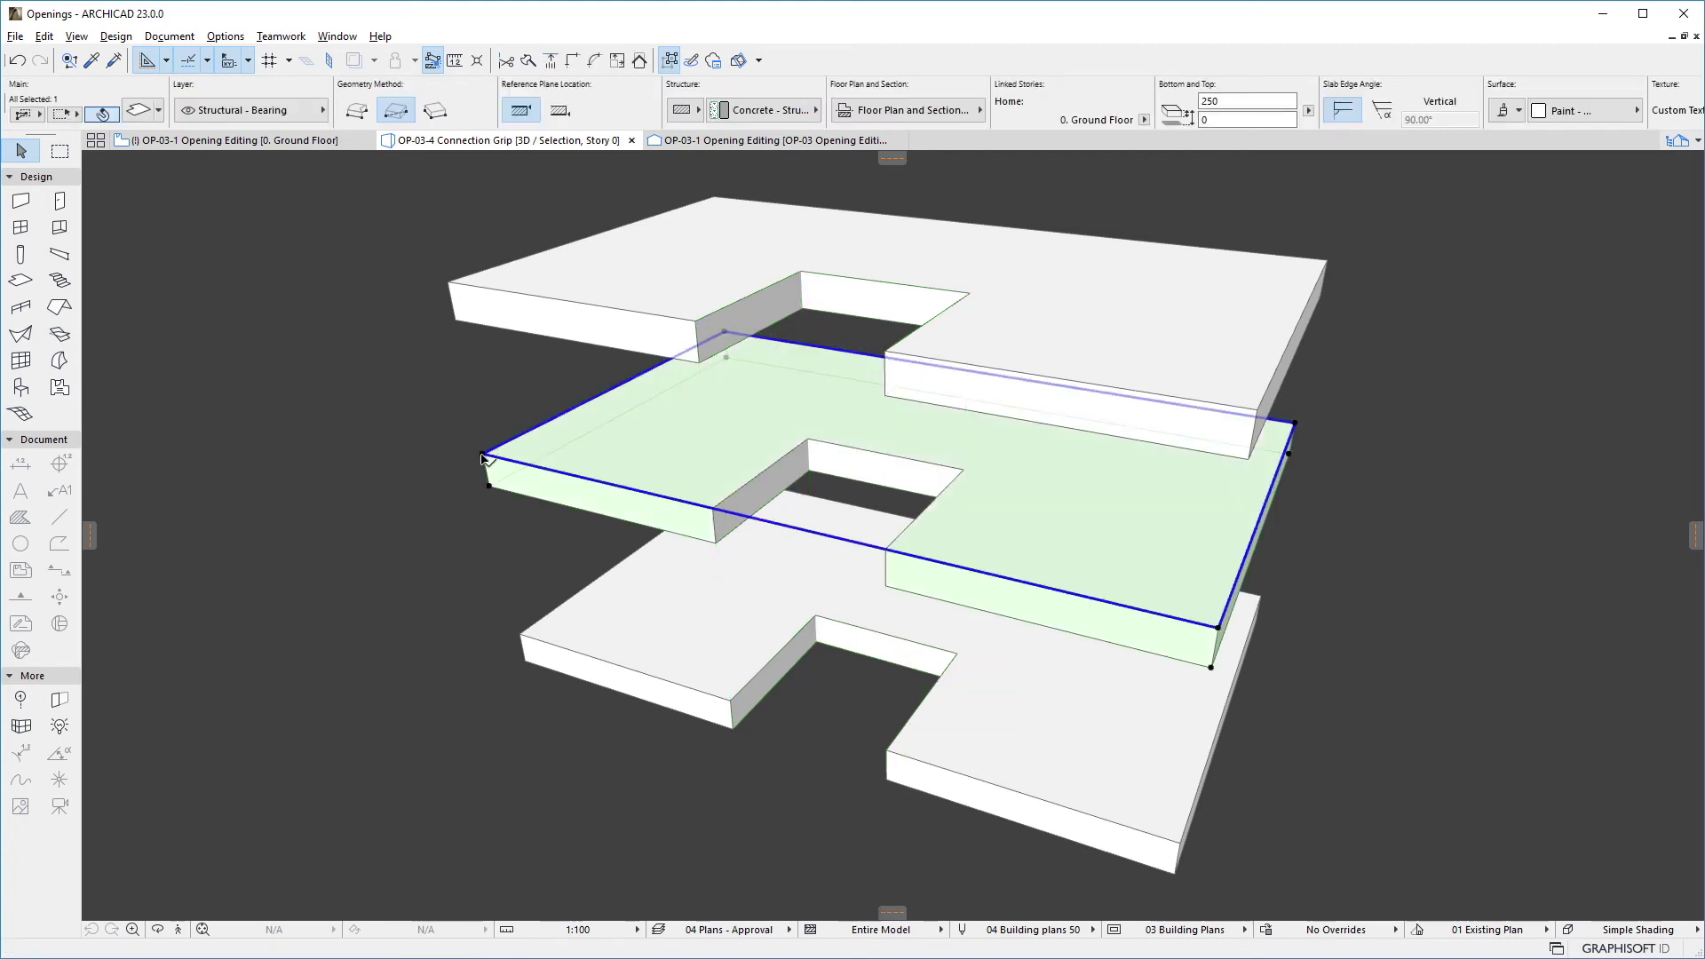
left_click(484, 453)
type("500")
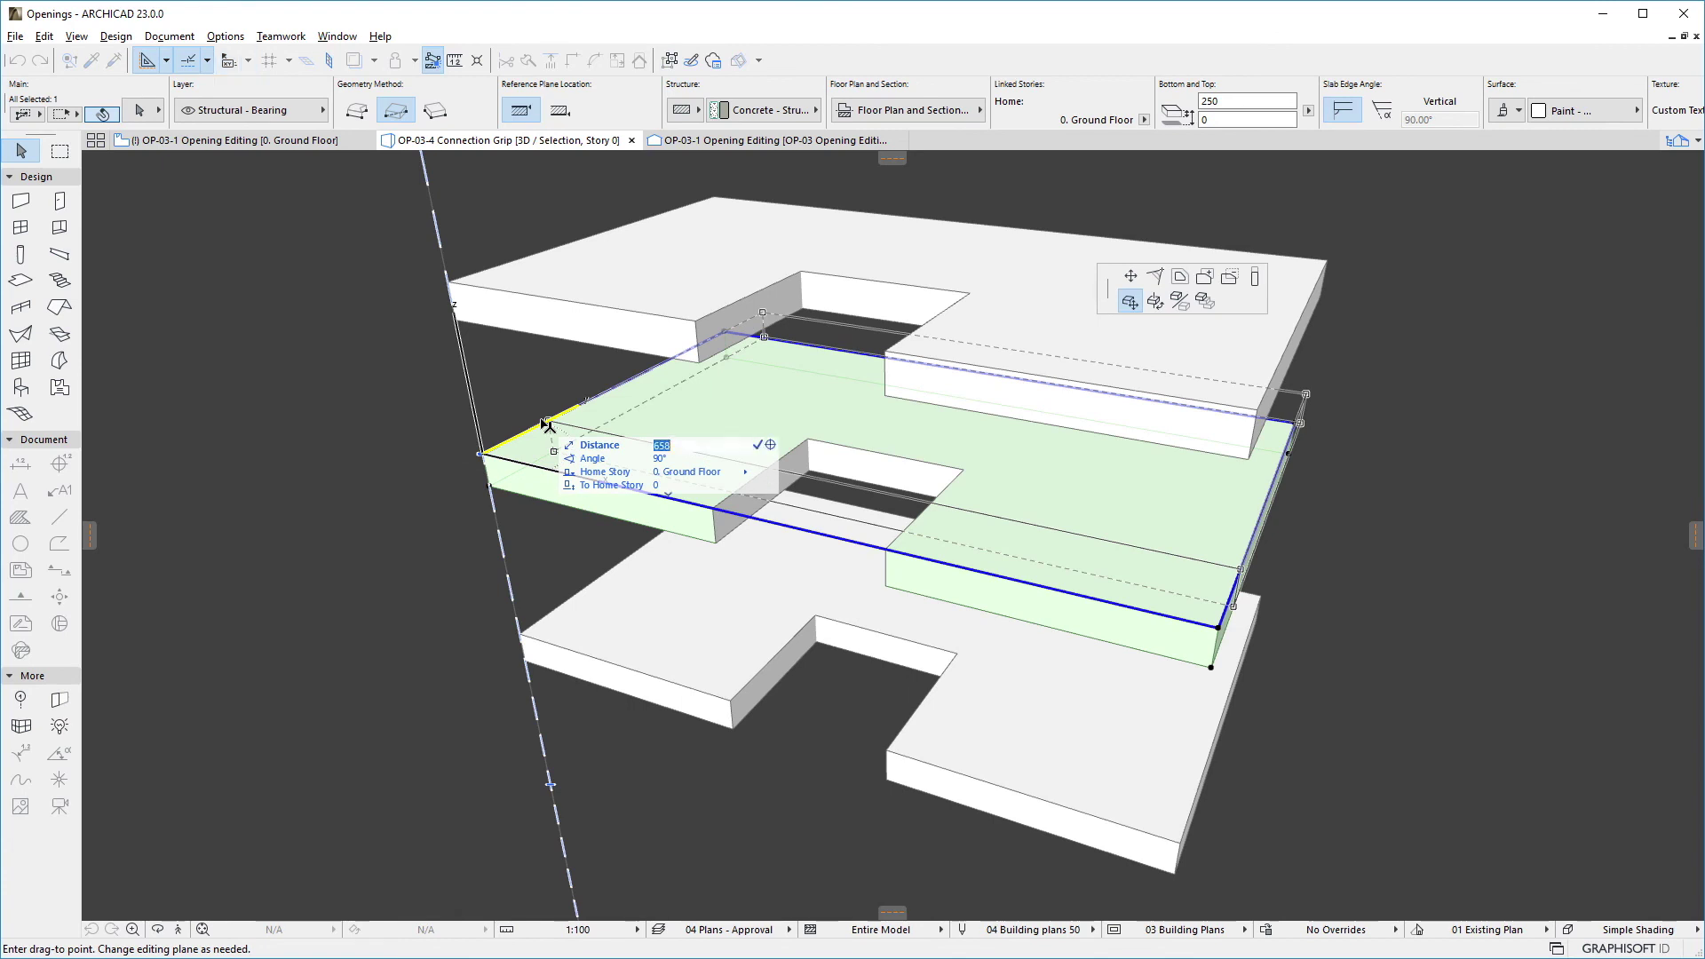
key("Return")
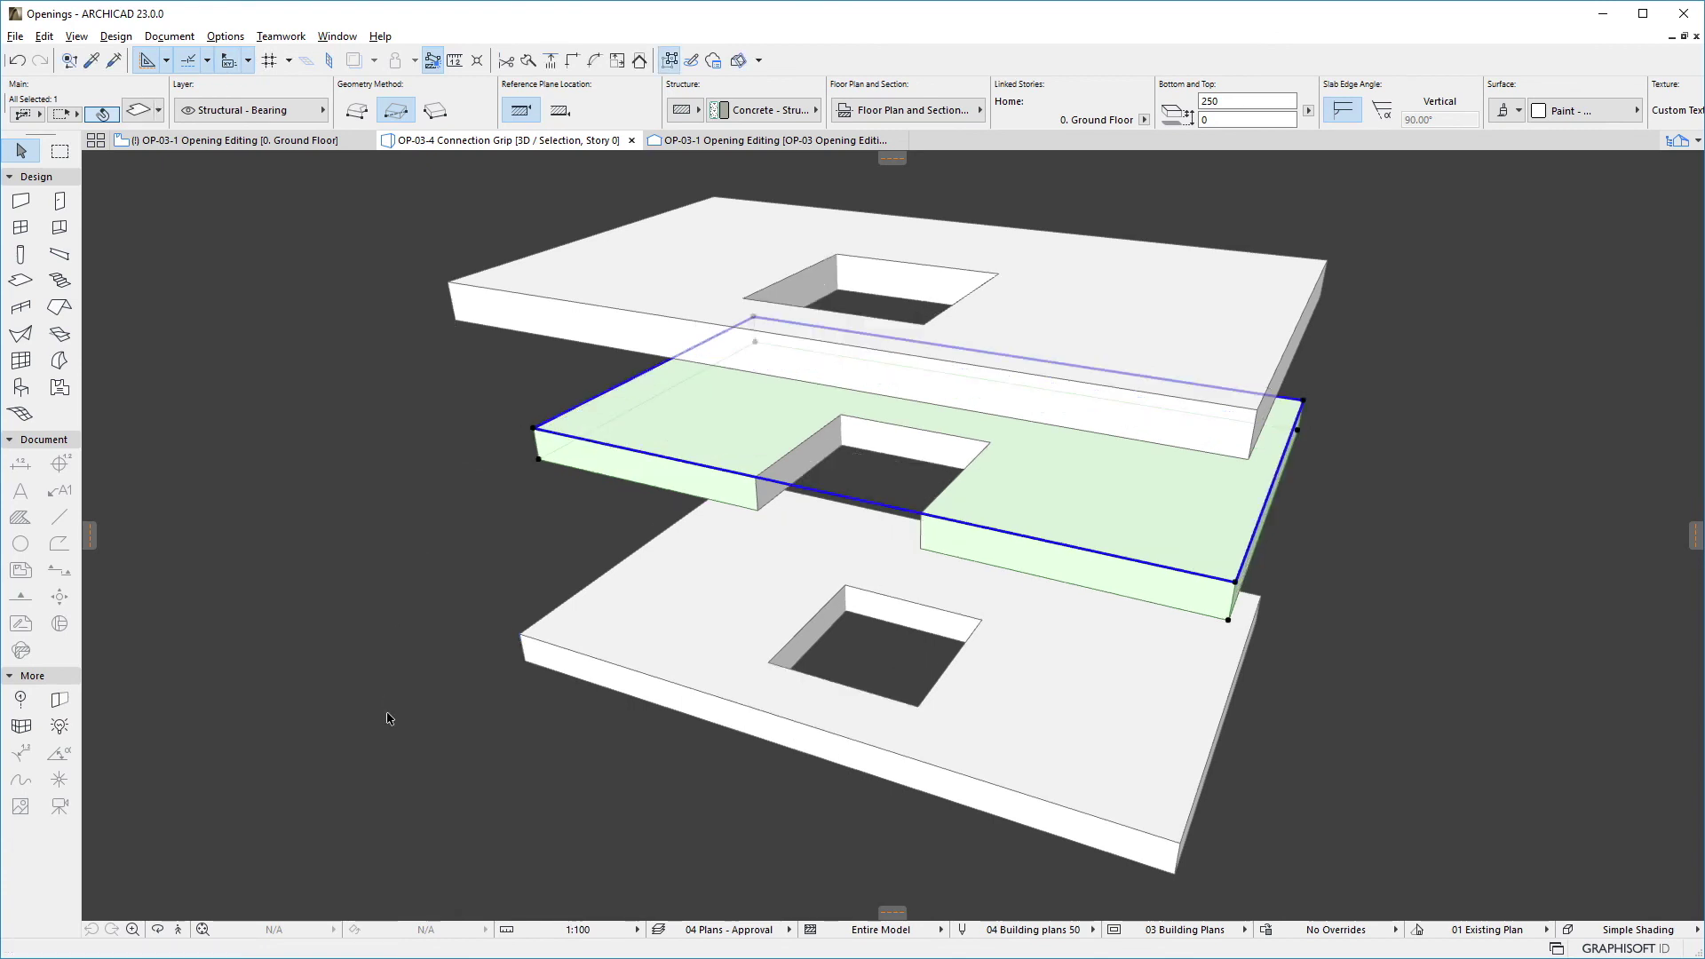
- Offset the bottom slab's edge by 500
left_click(566, 649)
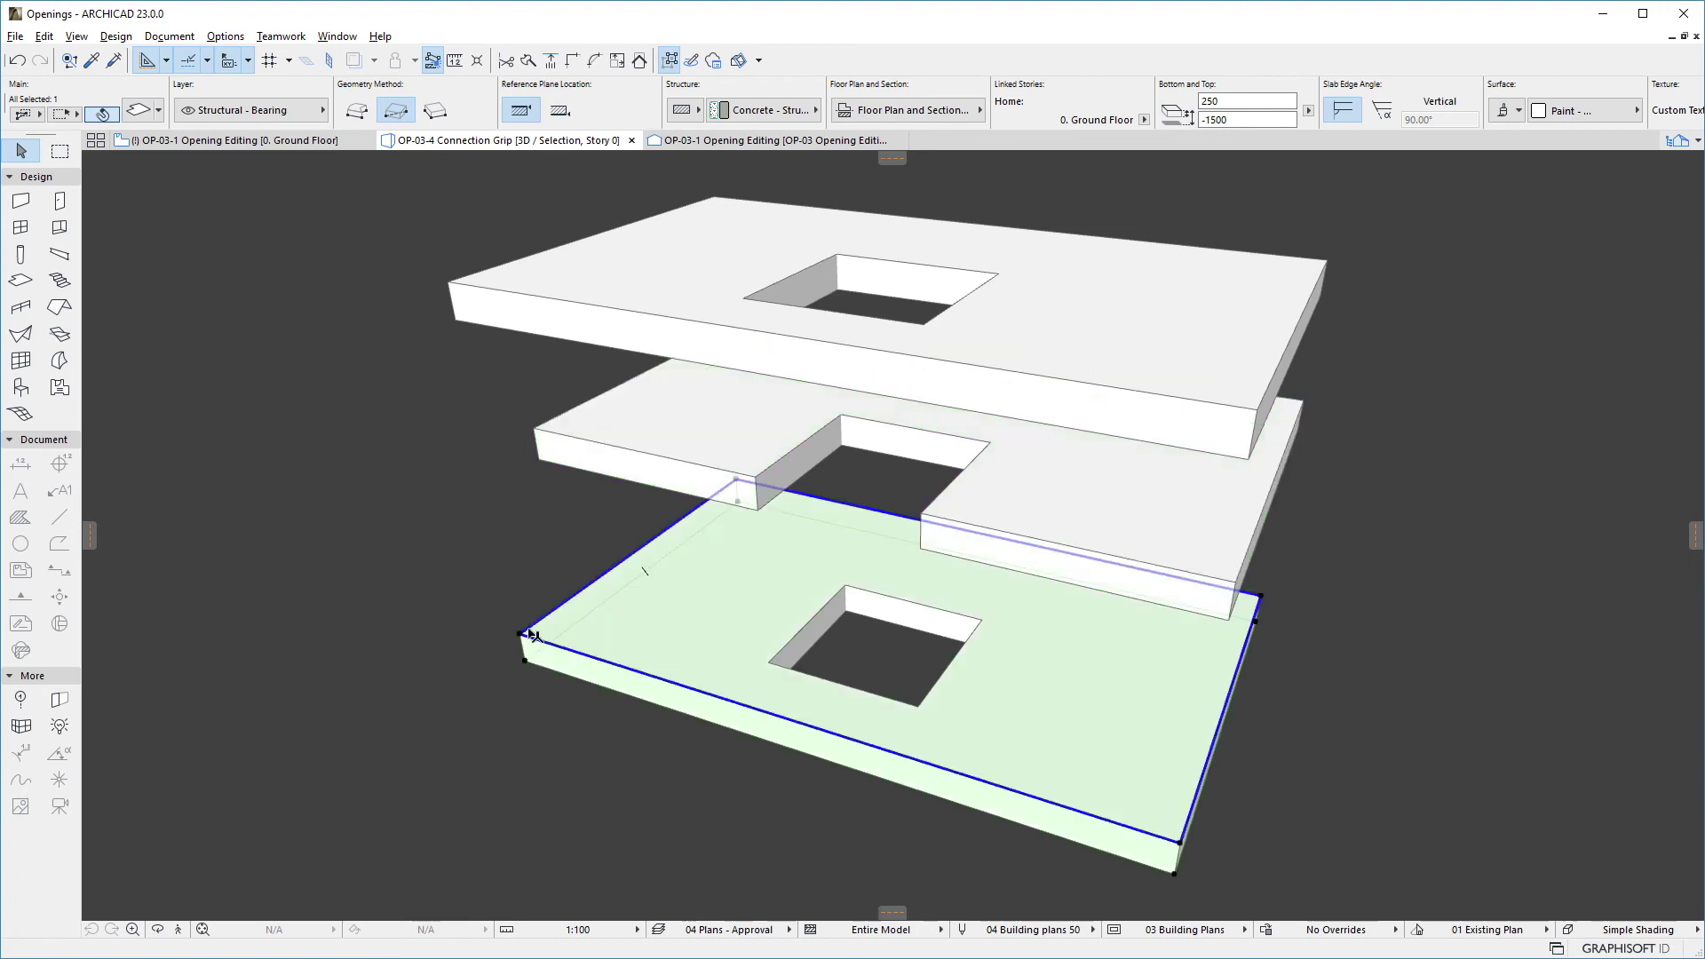
left_click(522, 640)
left_click(597, 551)
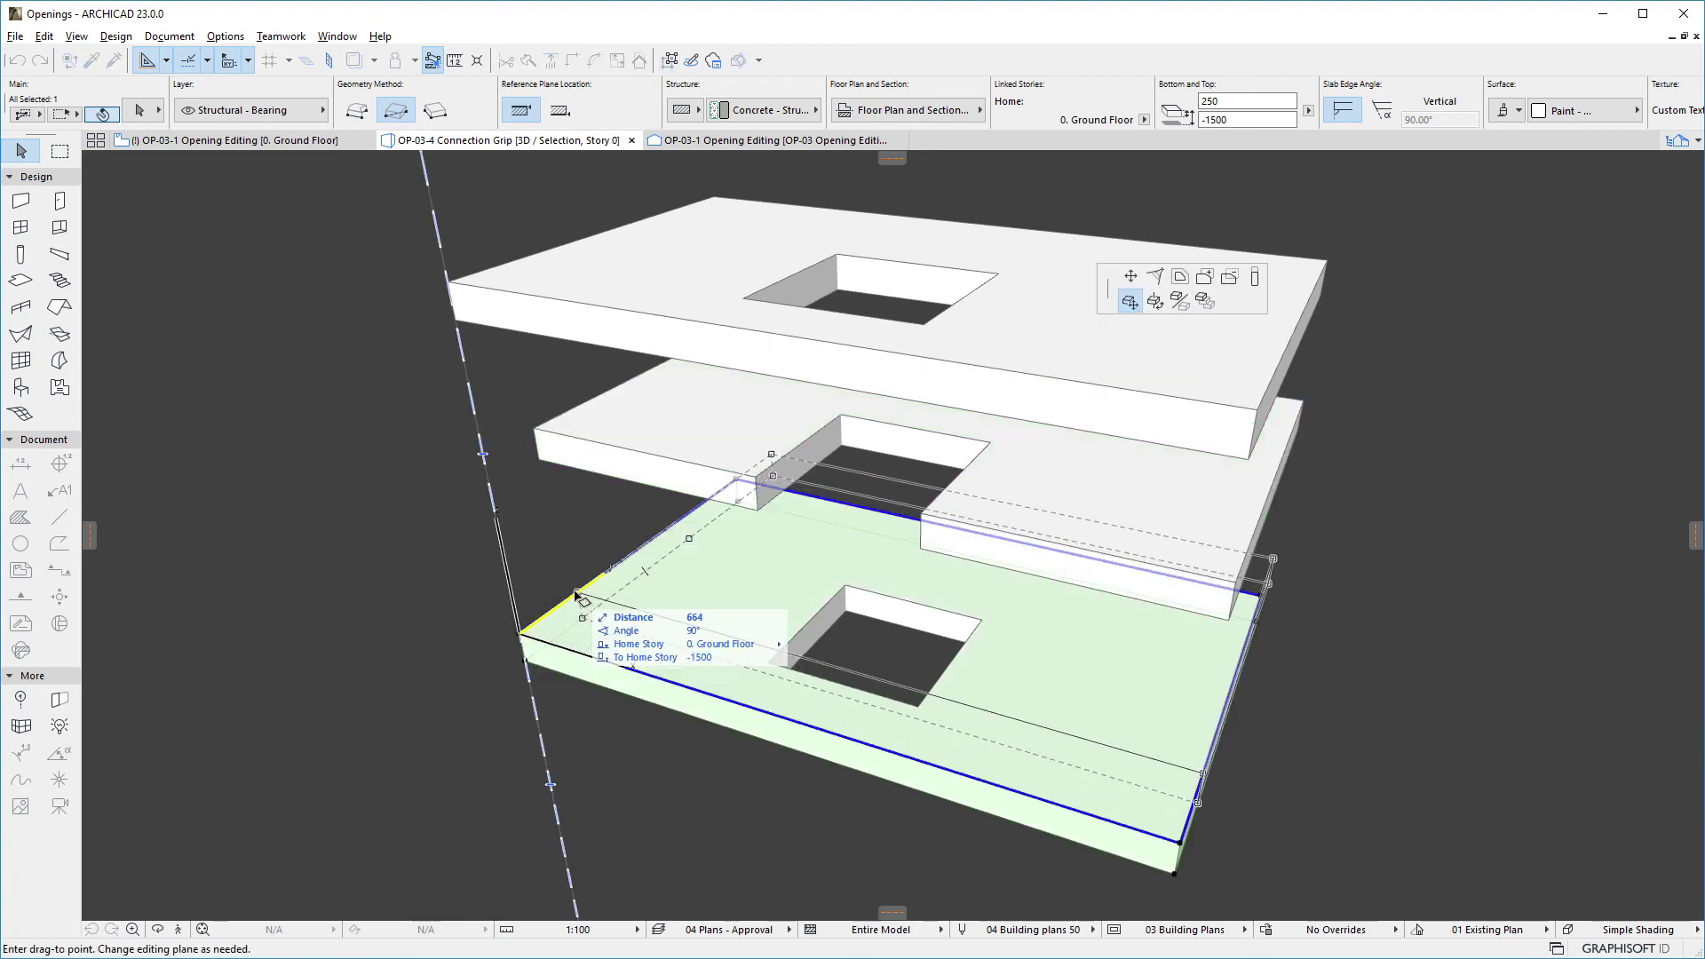
type("500")
key("Return")
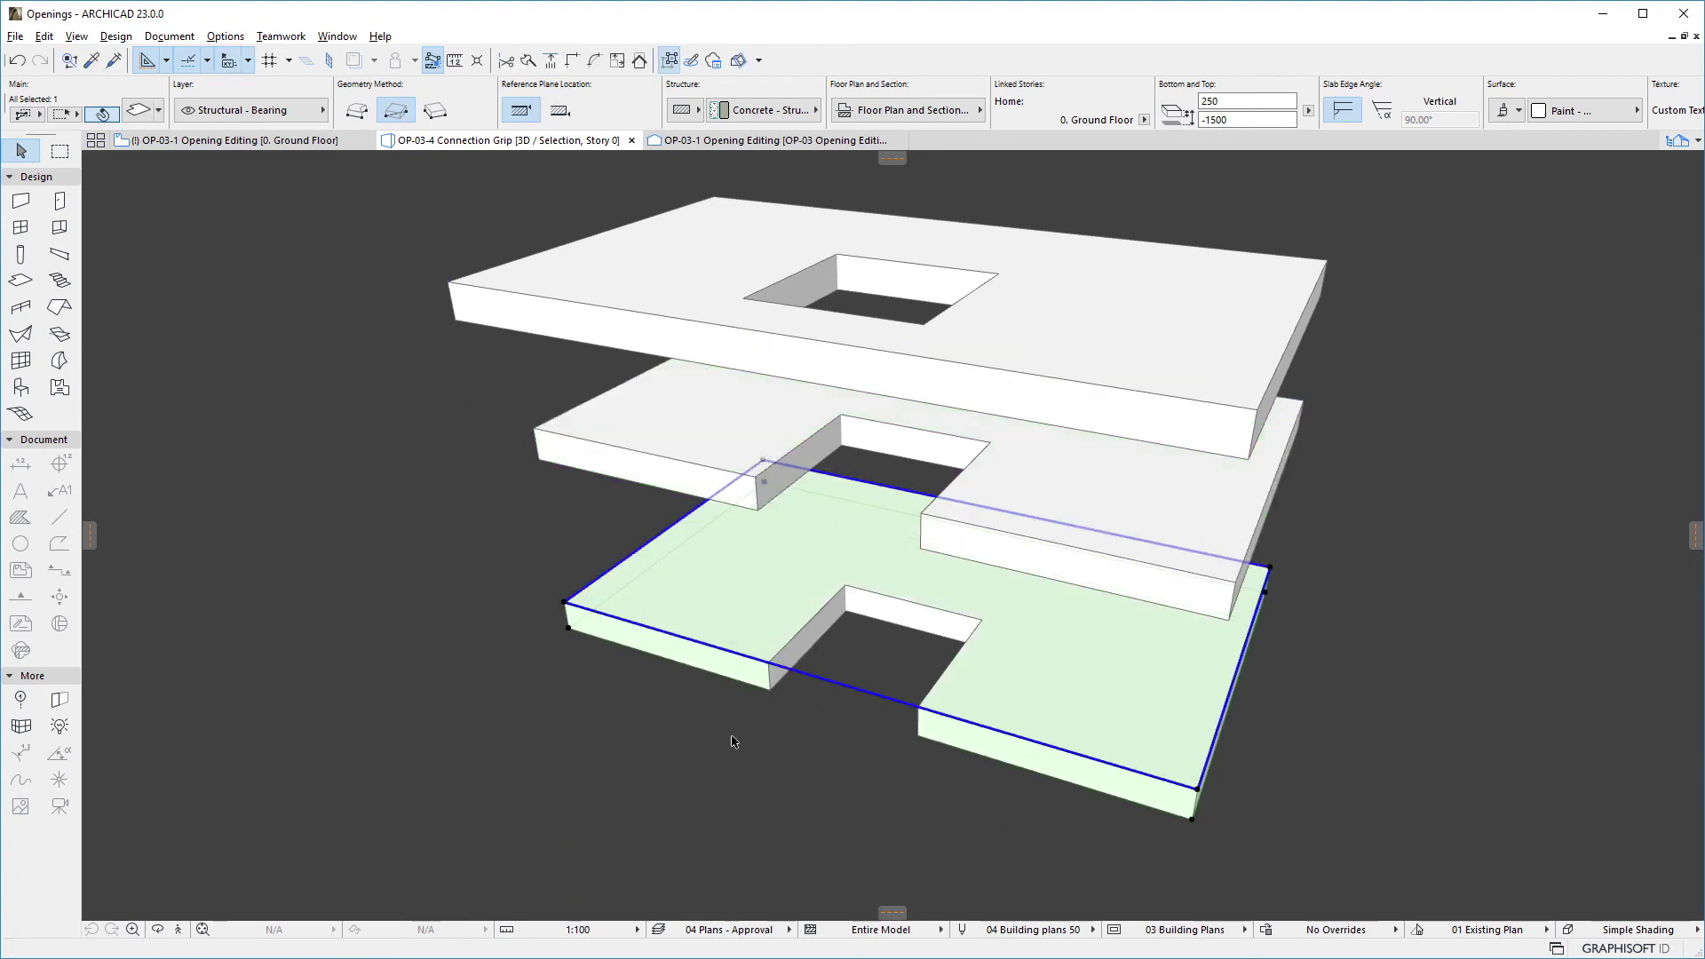
left_click(768, 776)
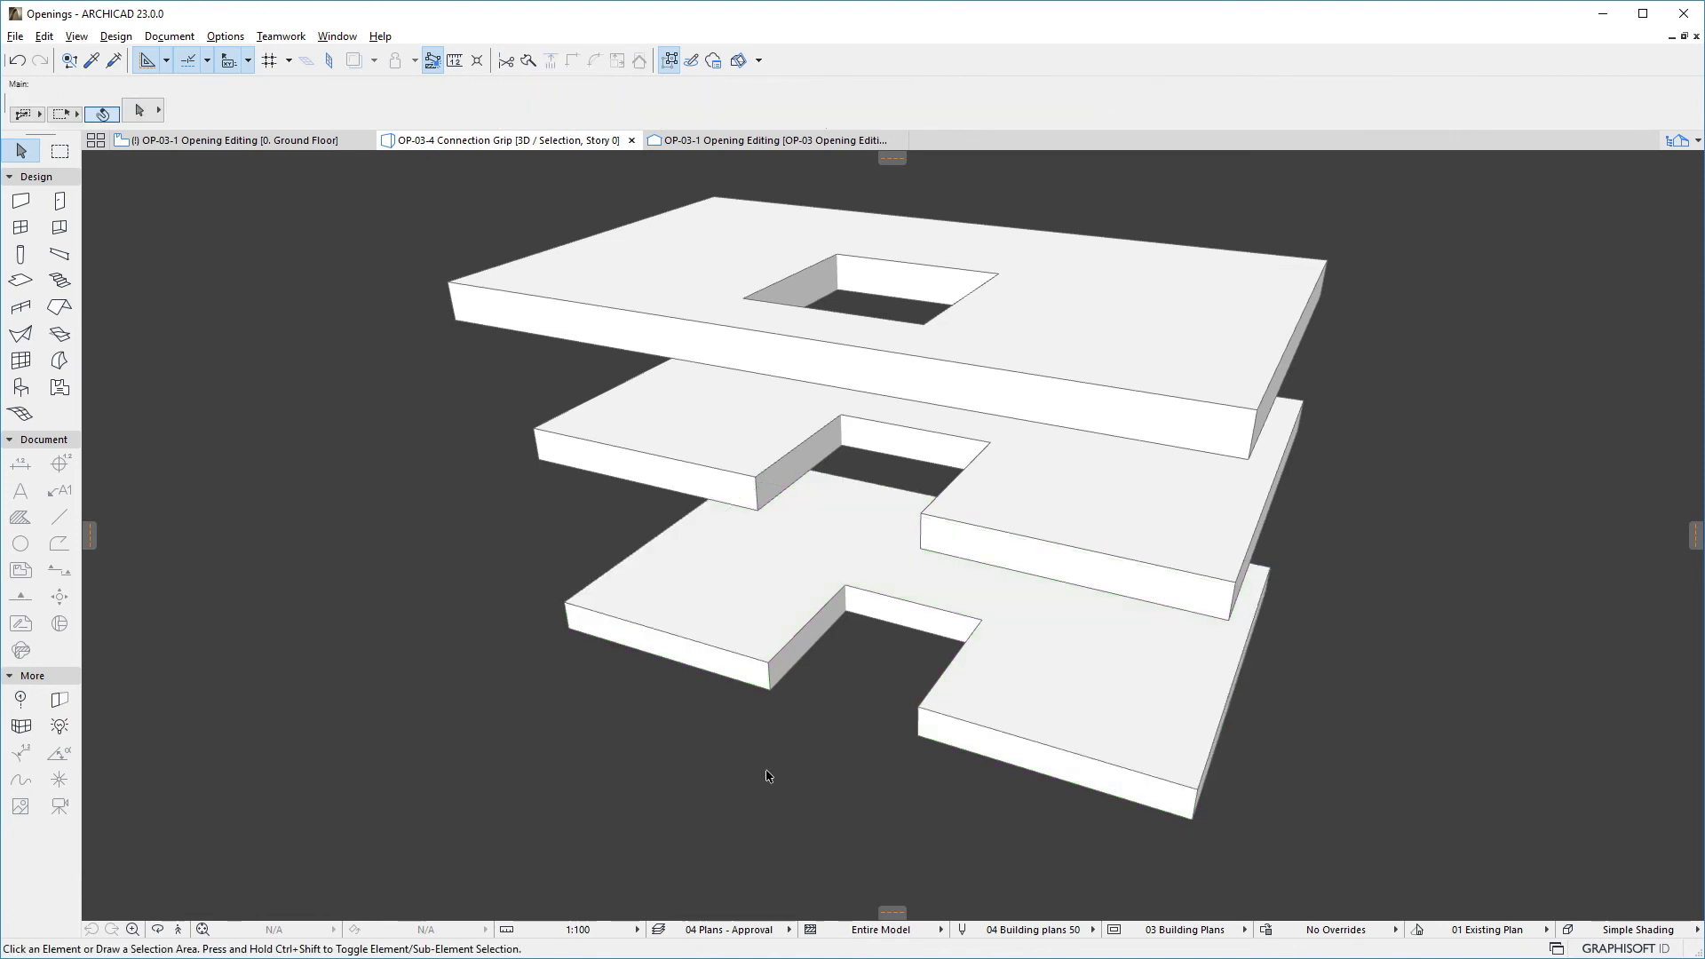
- Remove the bottom slab SLA-007 from the opening's Cut Elements list
left_click(982, 622)
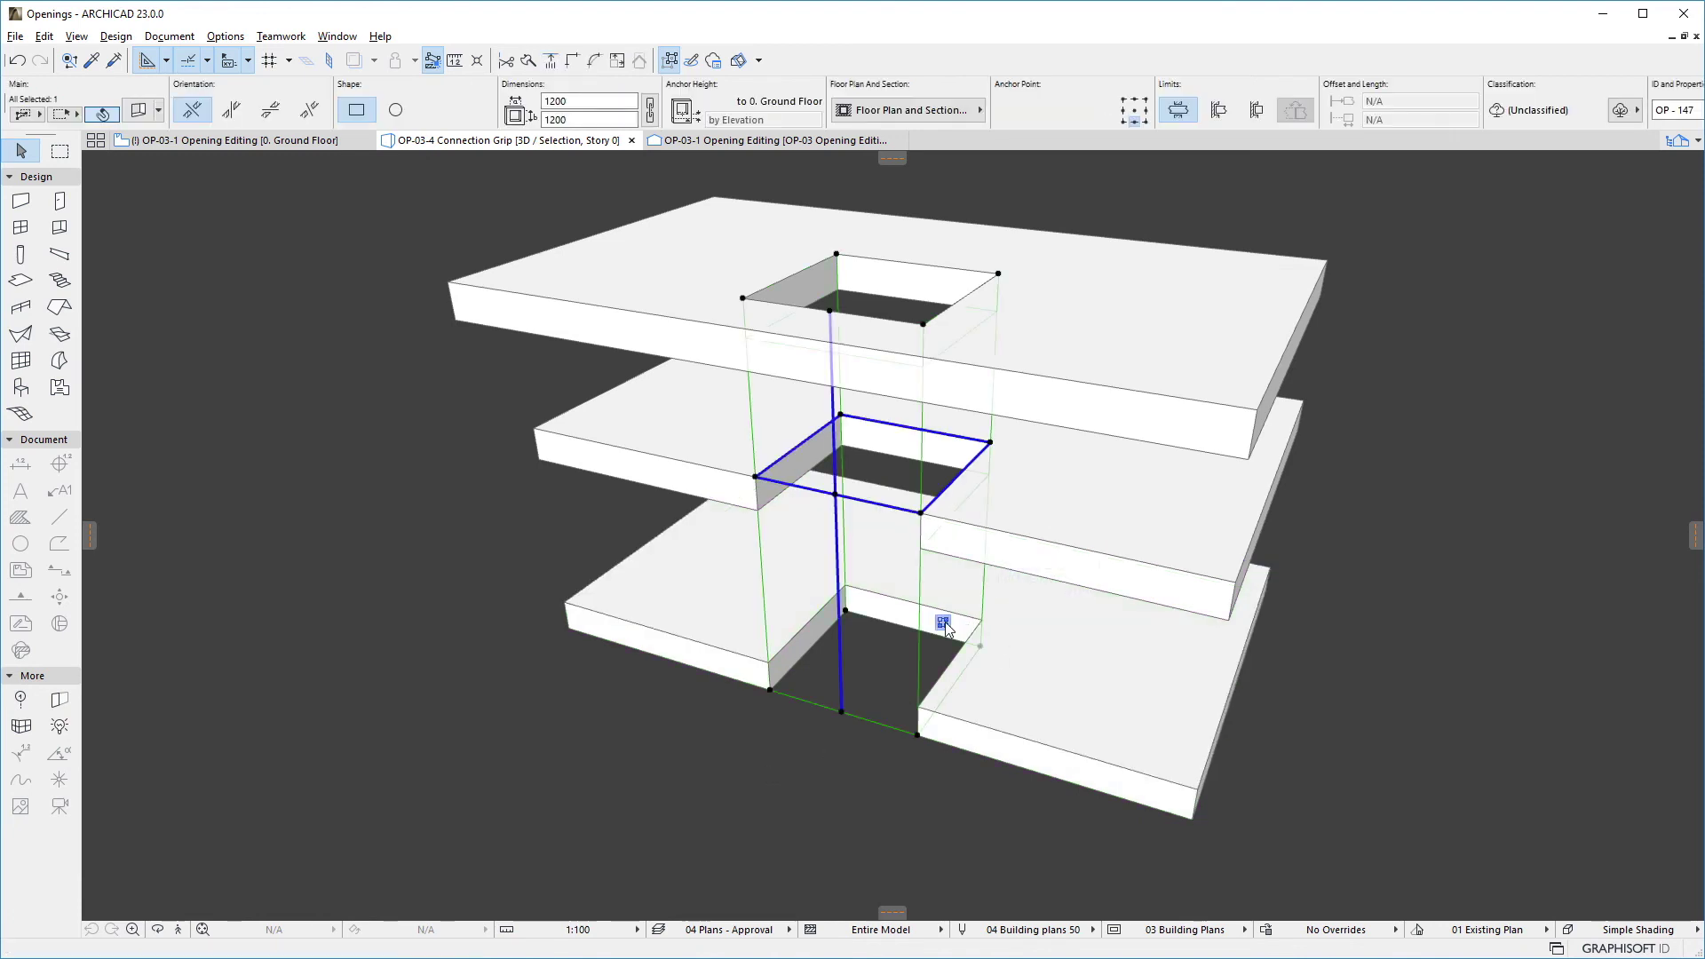
left_click(943, 623)
mouse_move(1041, 662)
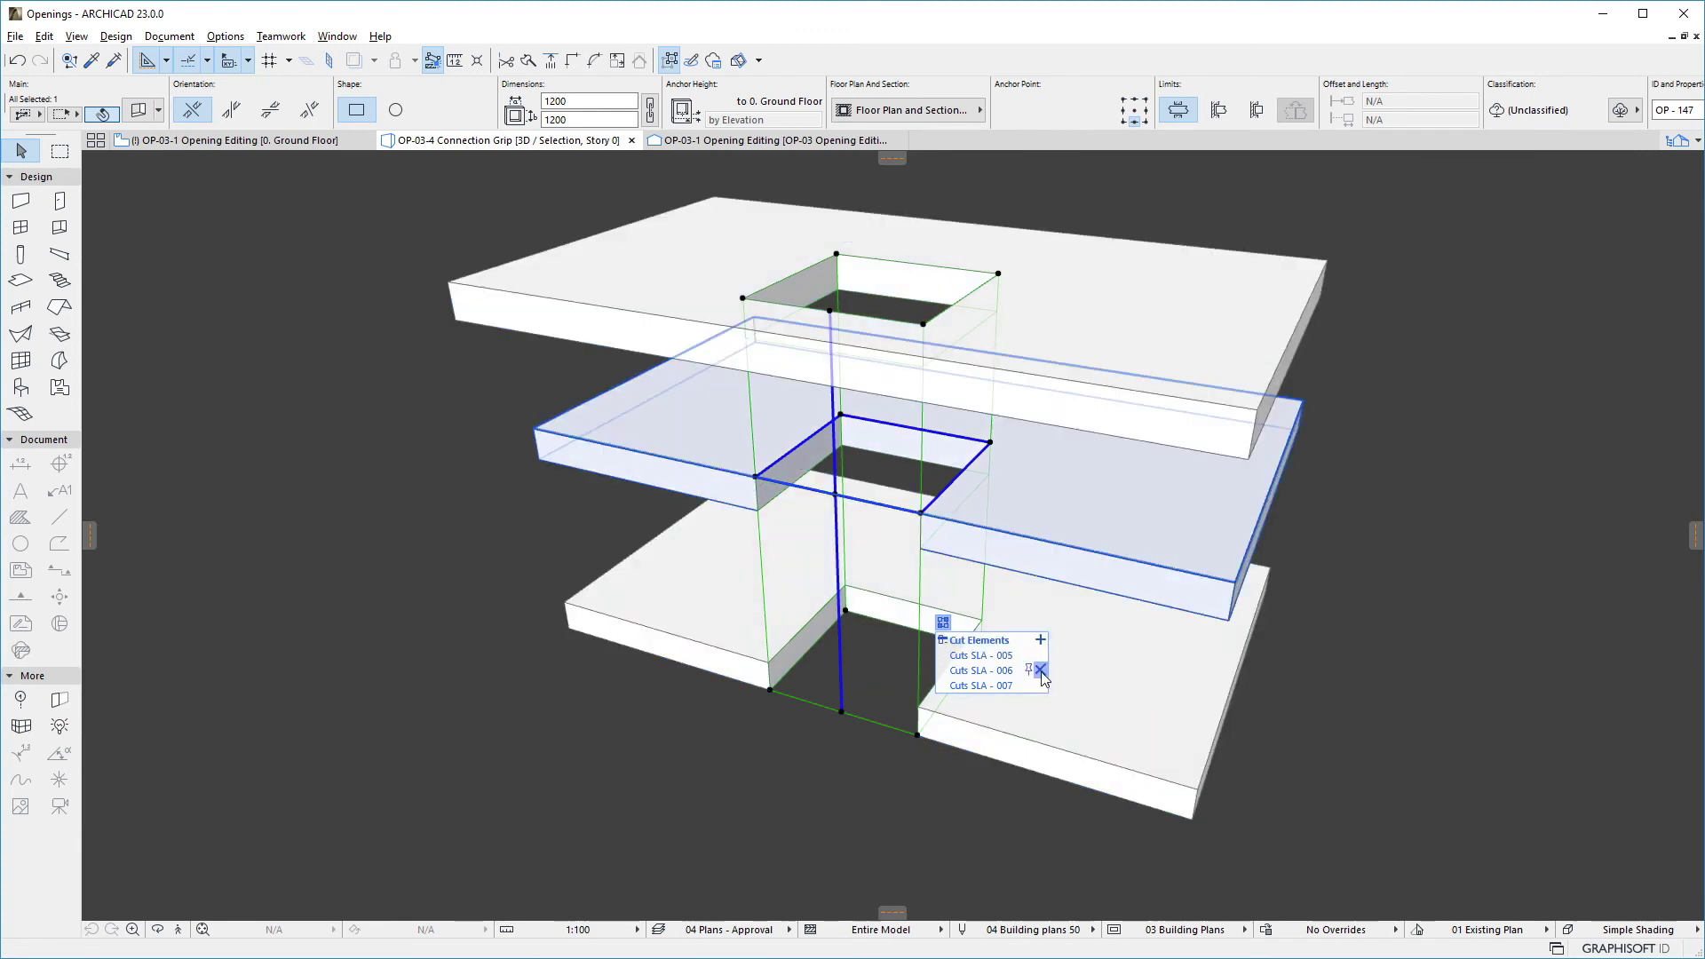
left_click(1041, 685)
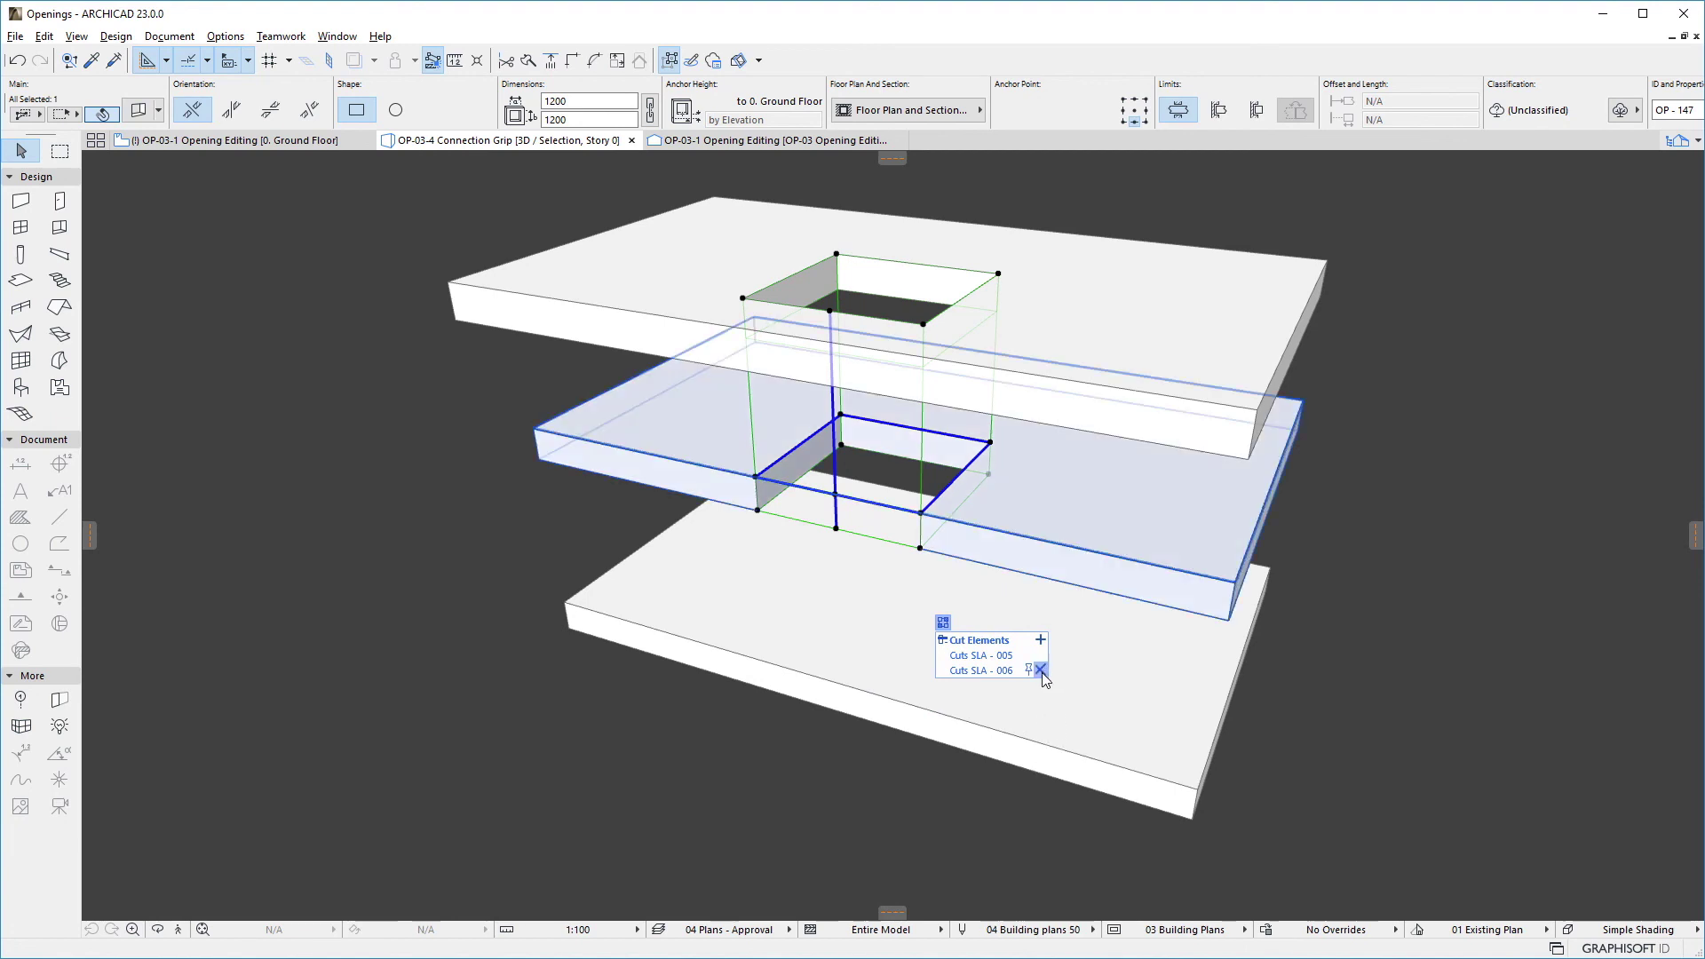
- Remove the pinned middle slab SLA-006 from the cuts, deleting the opening entirely
left_click(1041, 671)
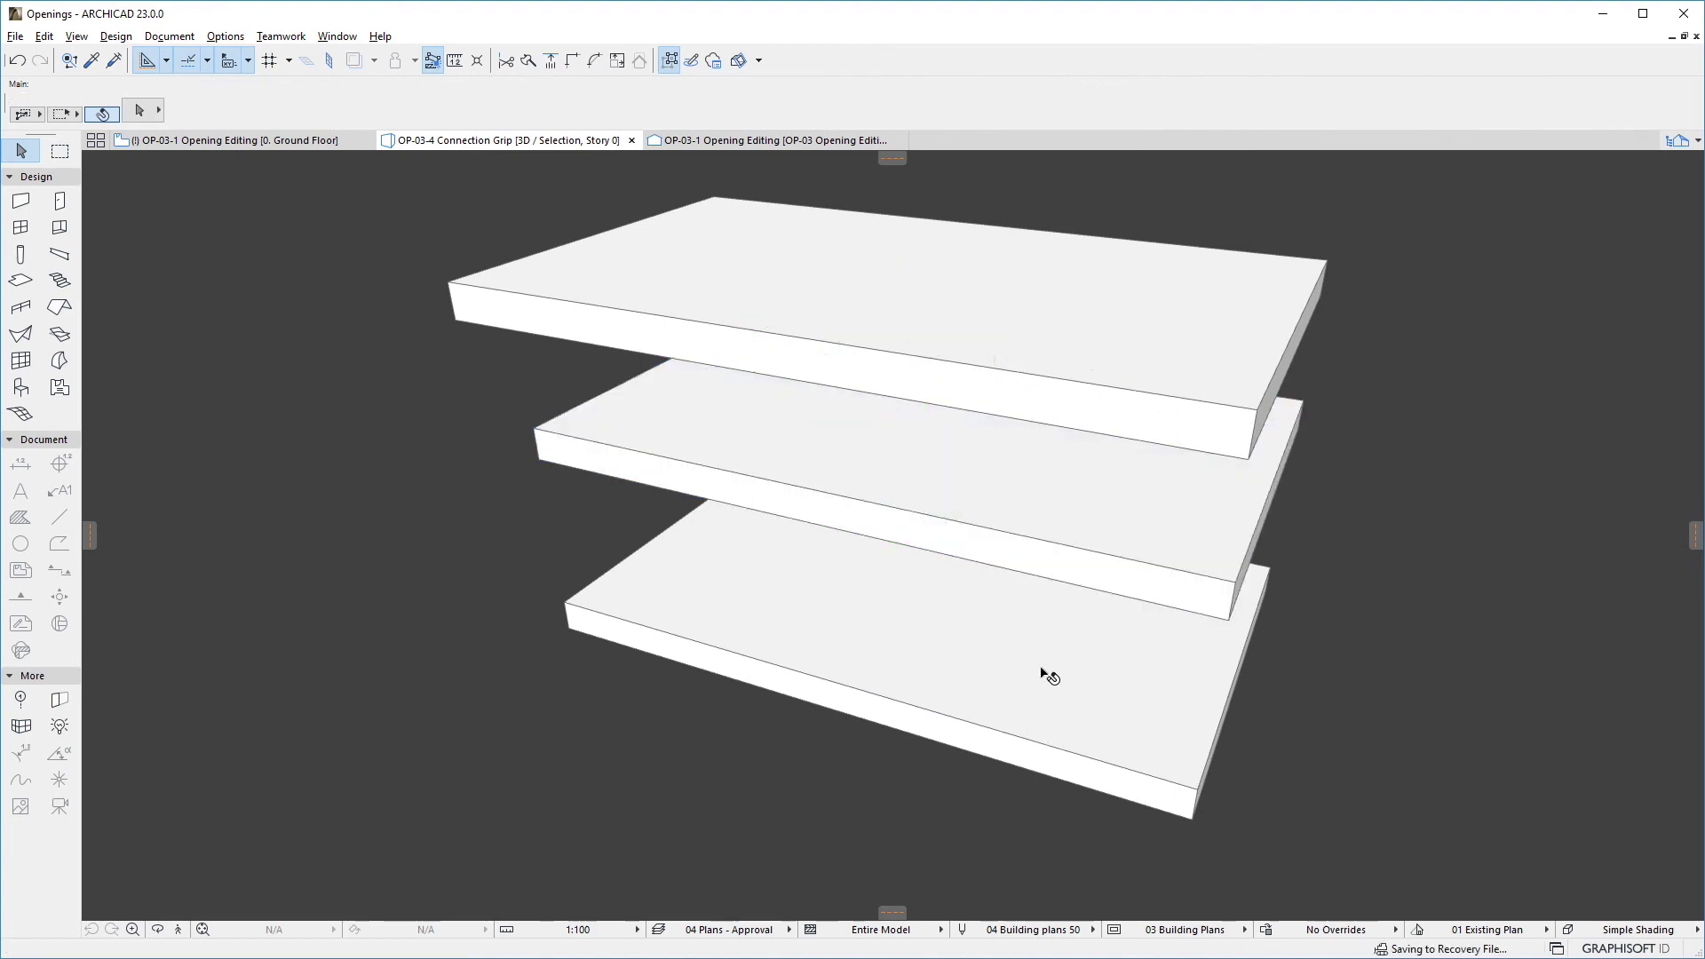